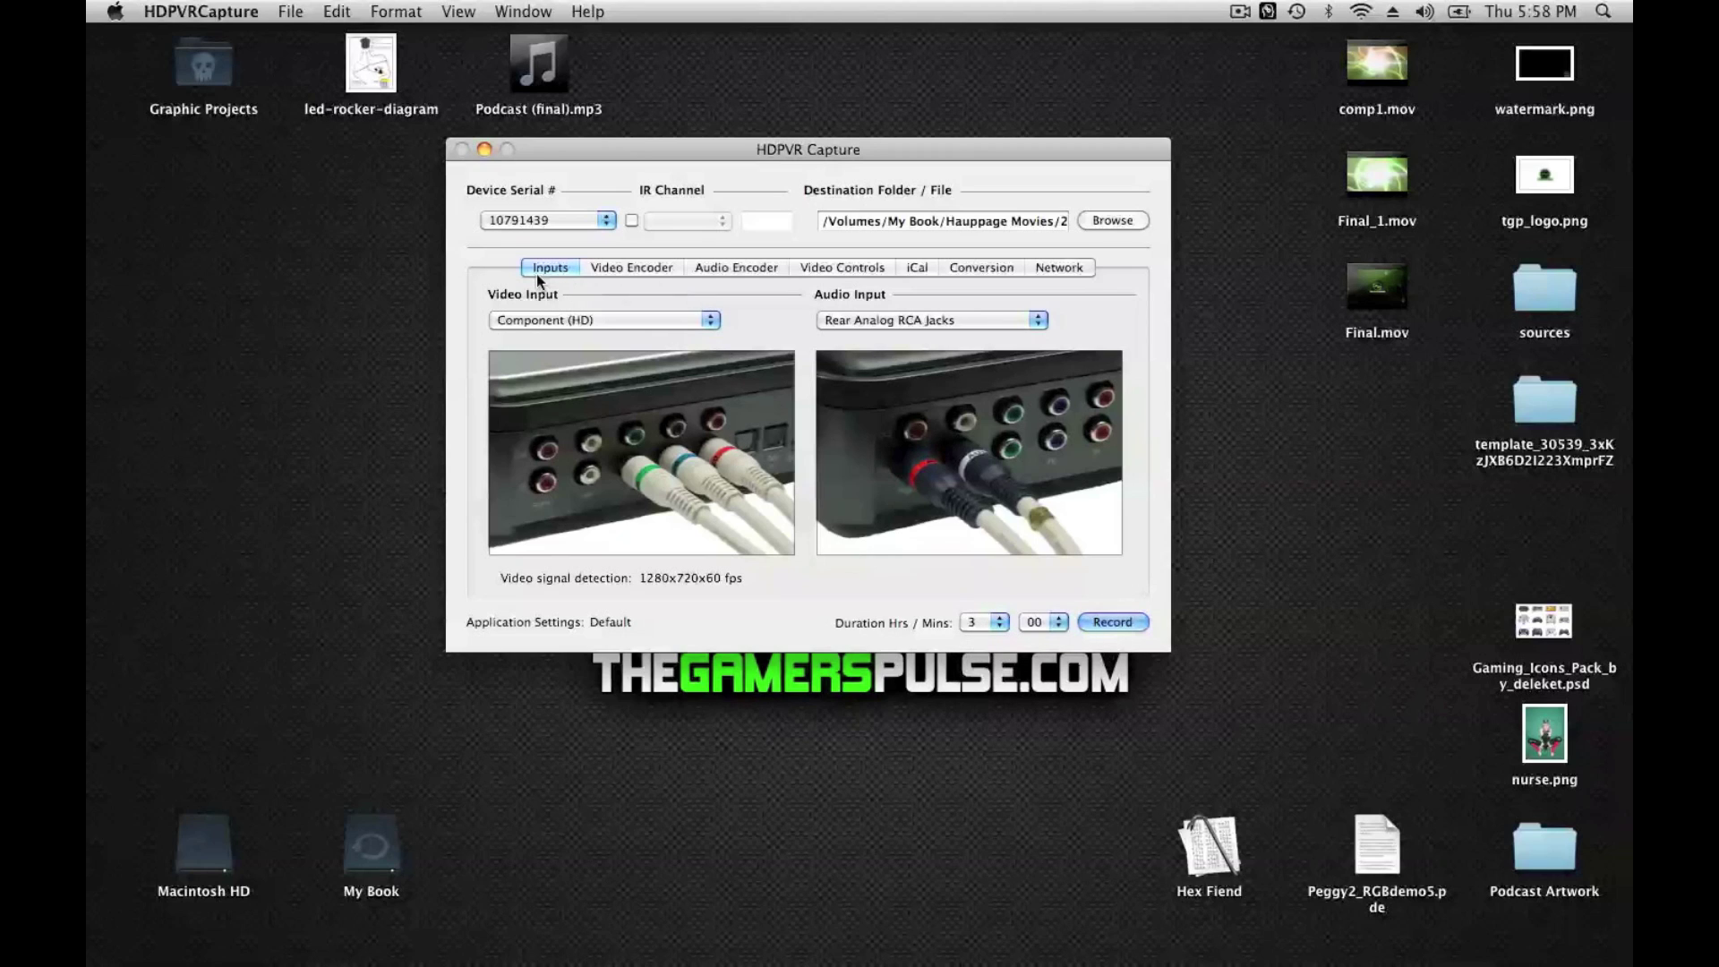
Review the video and audio encoder settings, and enable post processing that repackages the 1080i/720p/480i/AAC recording into MP4.
{"action": "left_click", "coordinate": [631, 267]}
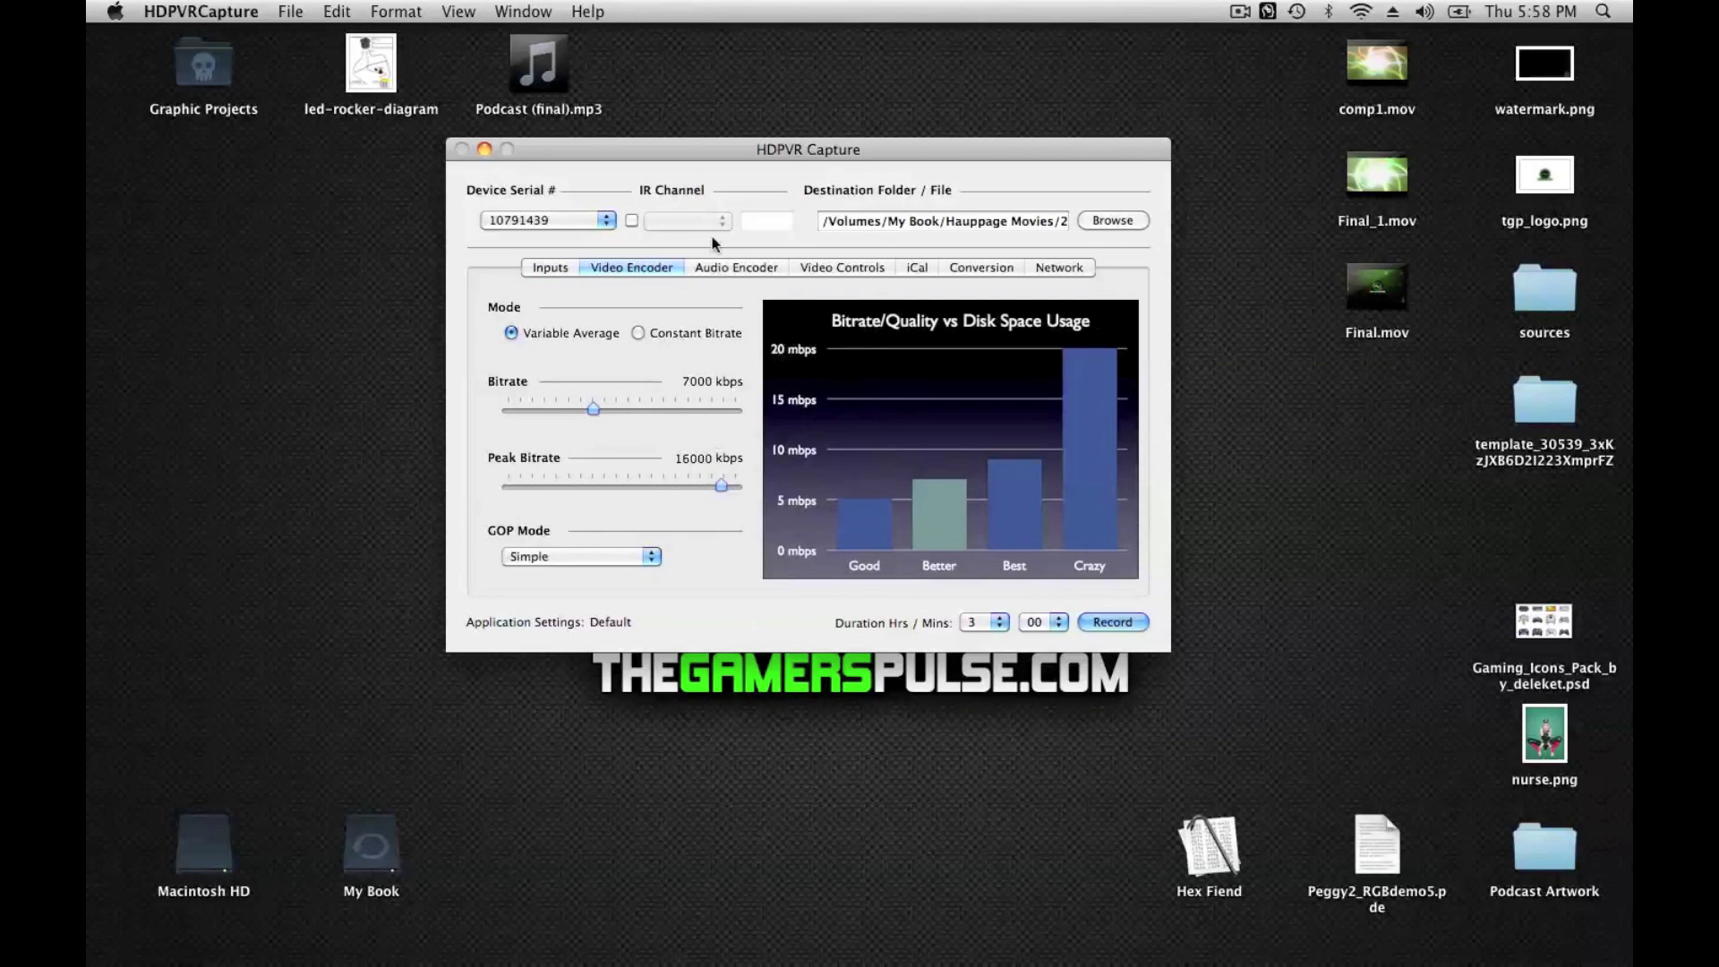
{"action": "left_click", "coordinate": [723, 266]}
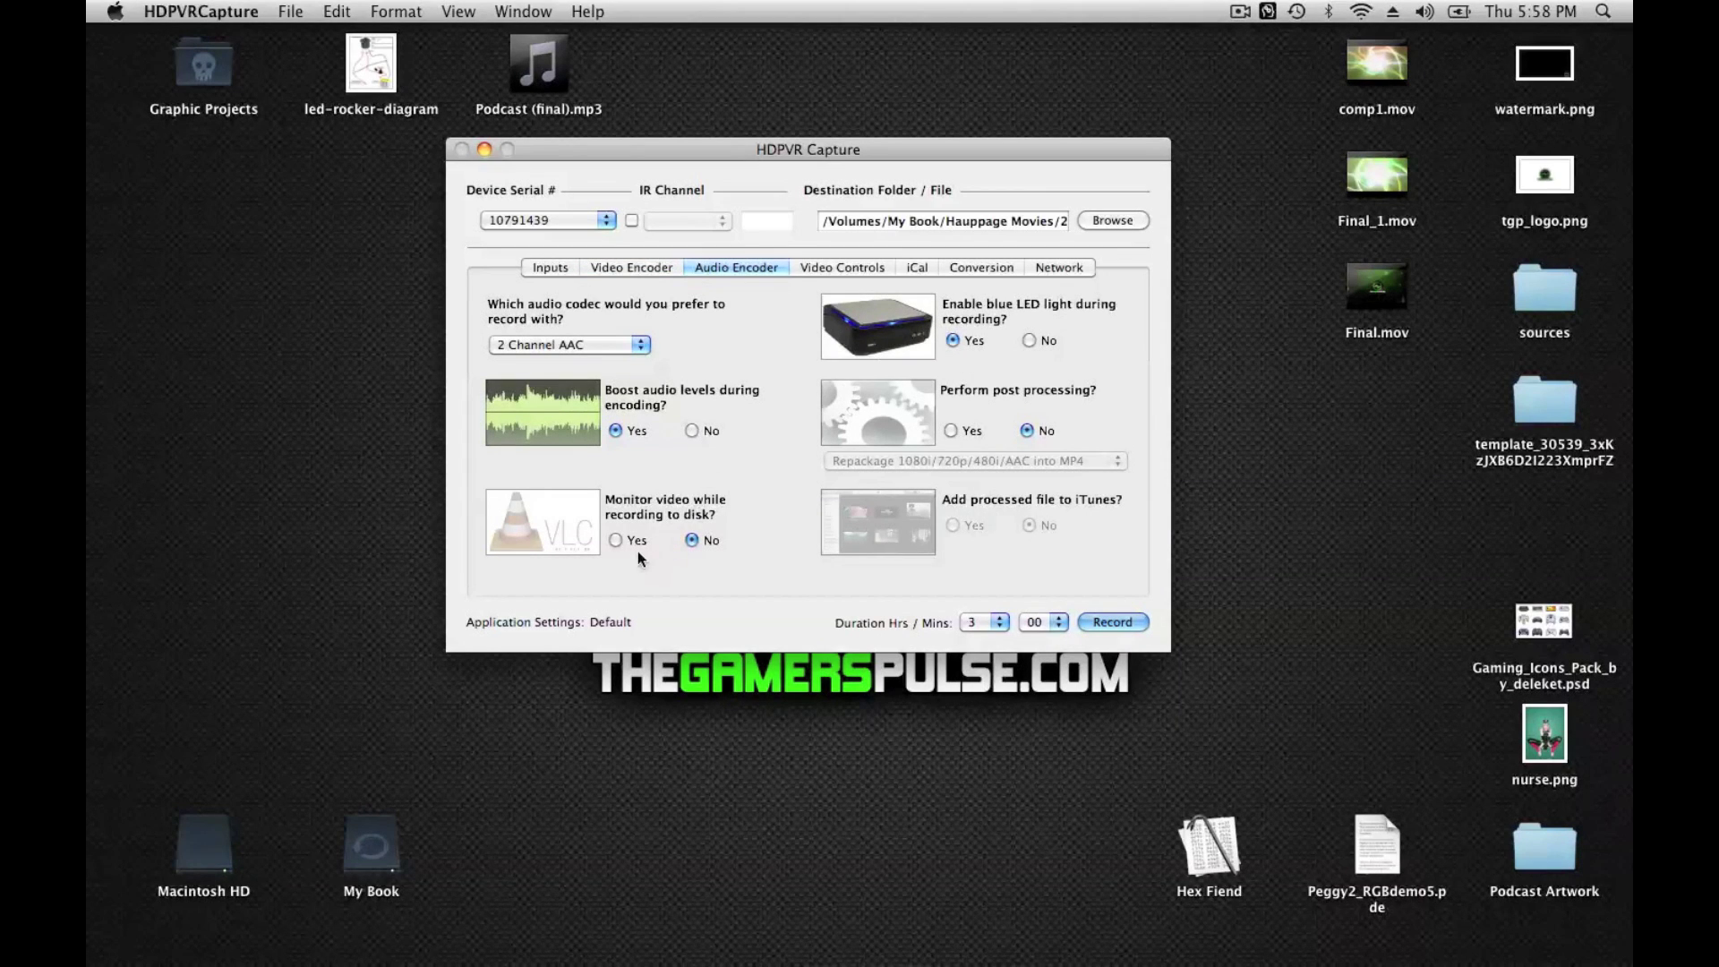
{"action": "mouse_move", "coordinate": [615, 539]}
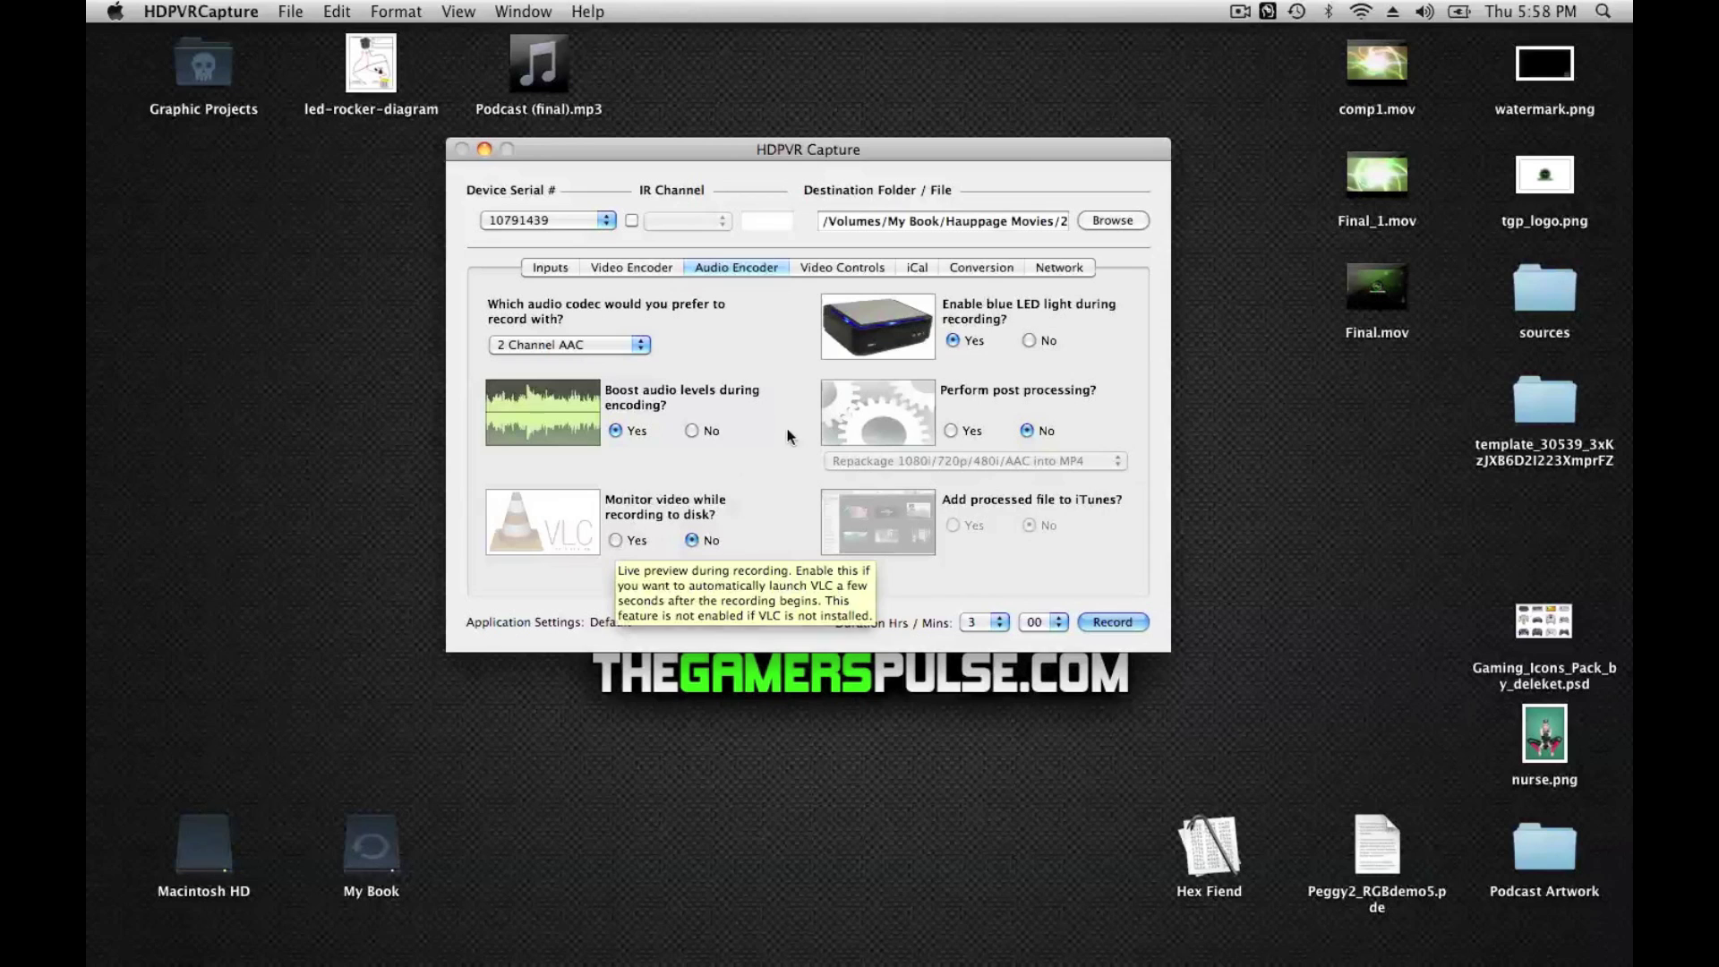
{"action": "left_click", "coordinate": [952, 431]}
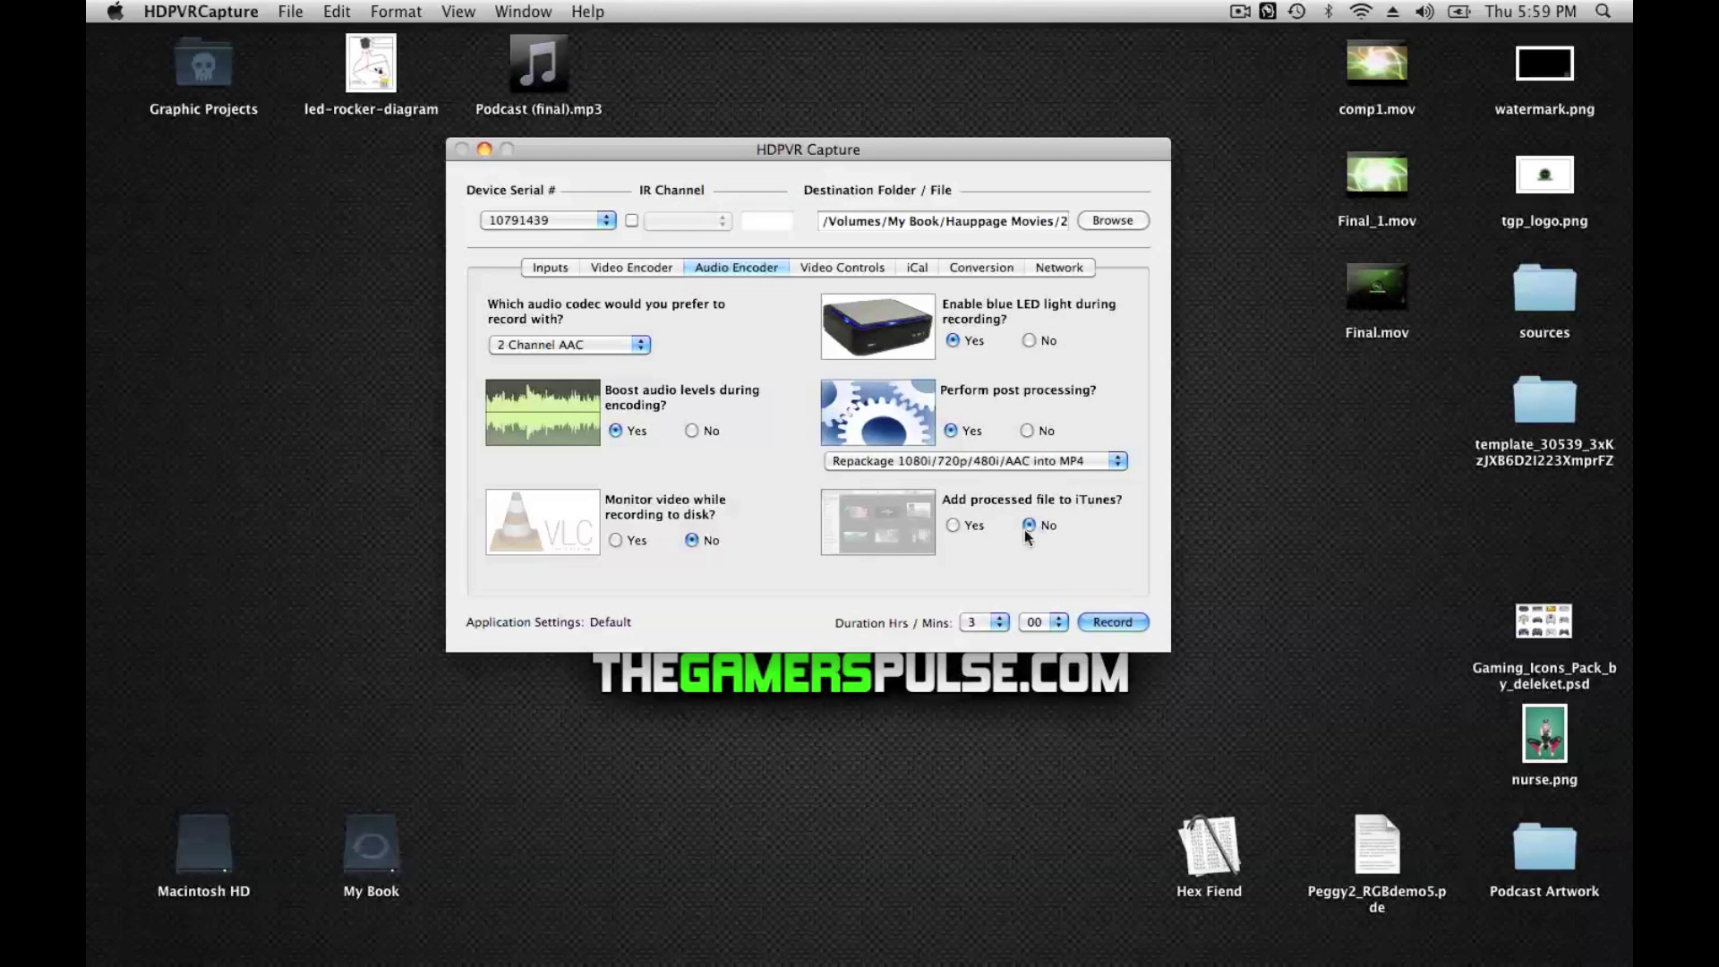
Record a short test capture, stop it, and quit HDPVR Capture.
{"action": "left_click", "coordinate": [1130, 623]}
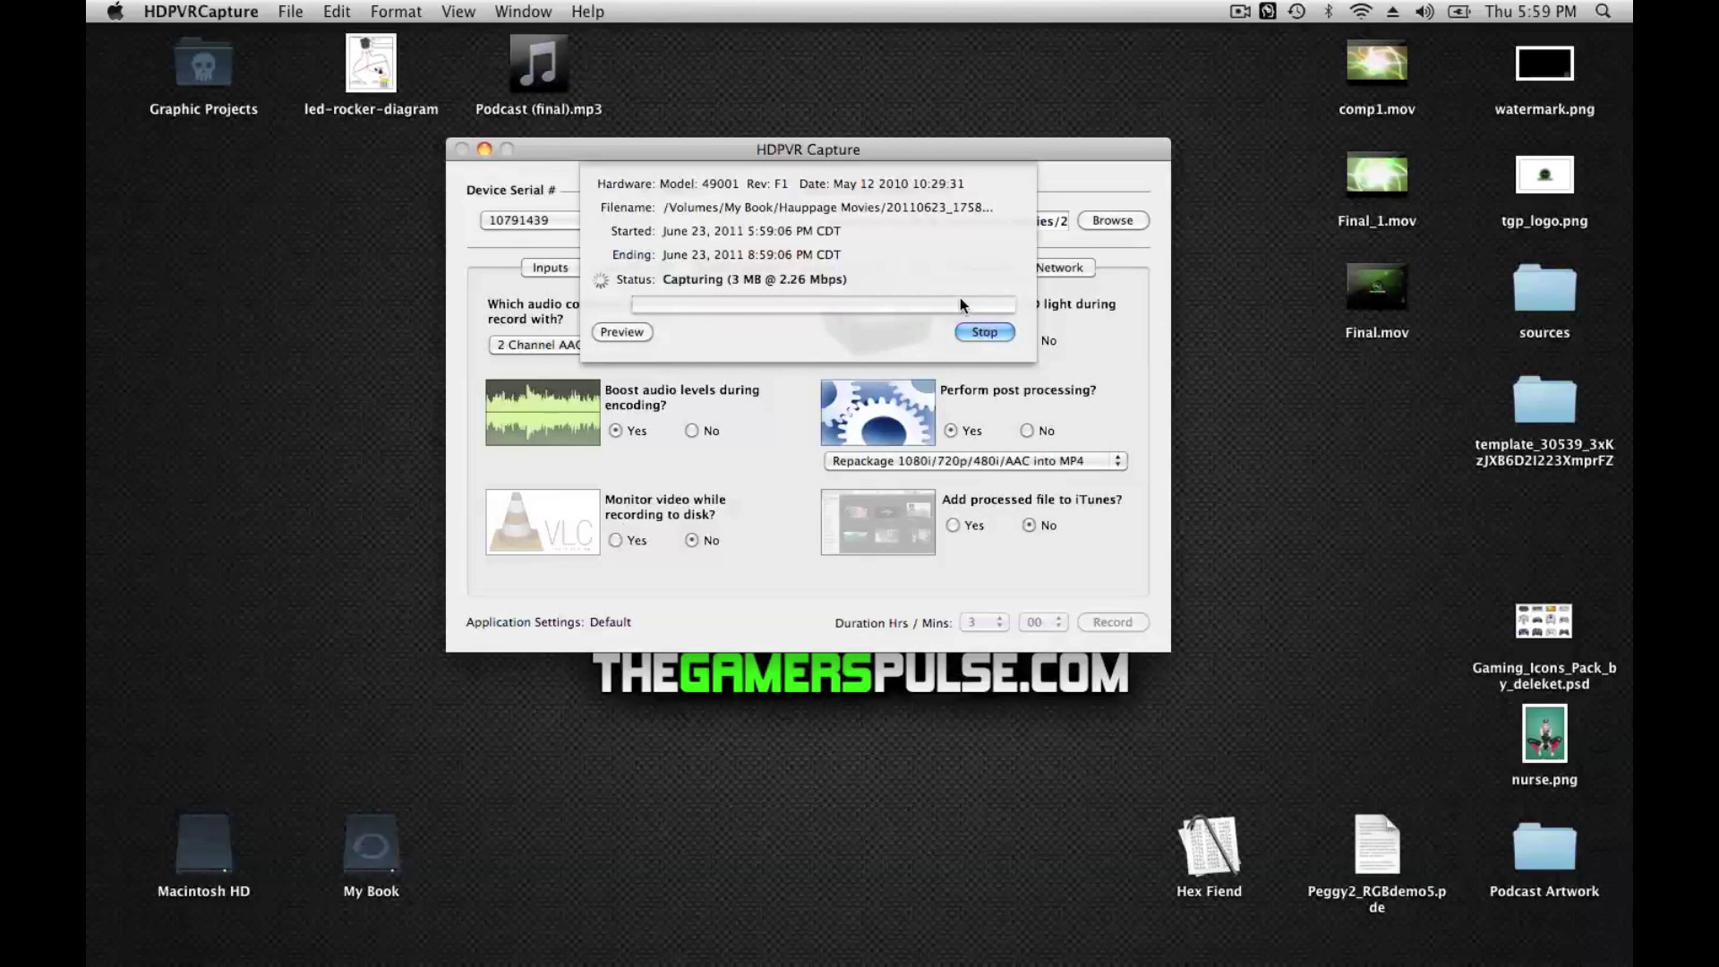
{"action": "left_click", "coordinate": [999, 335]}
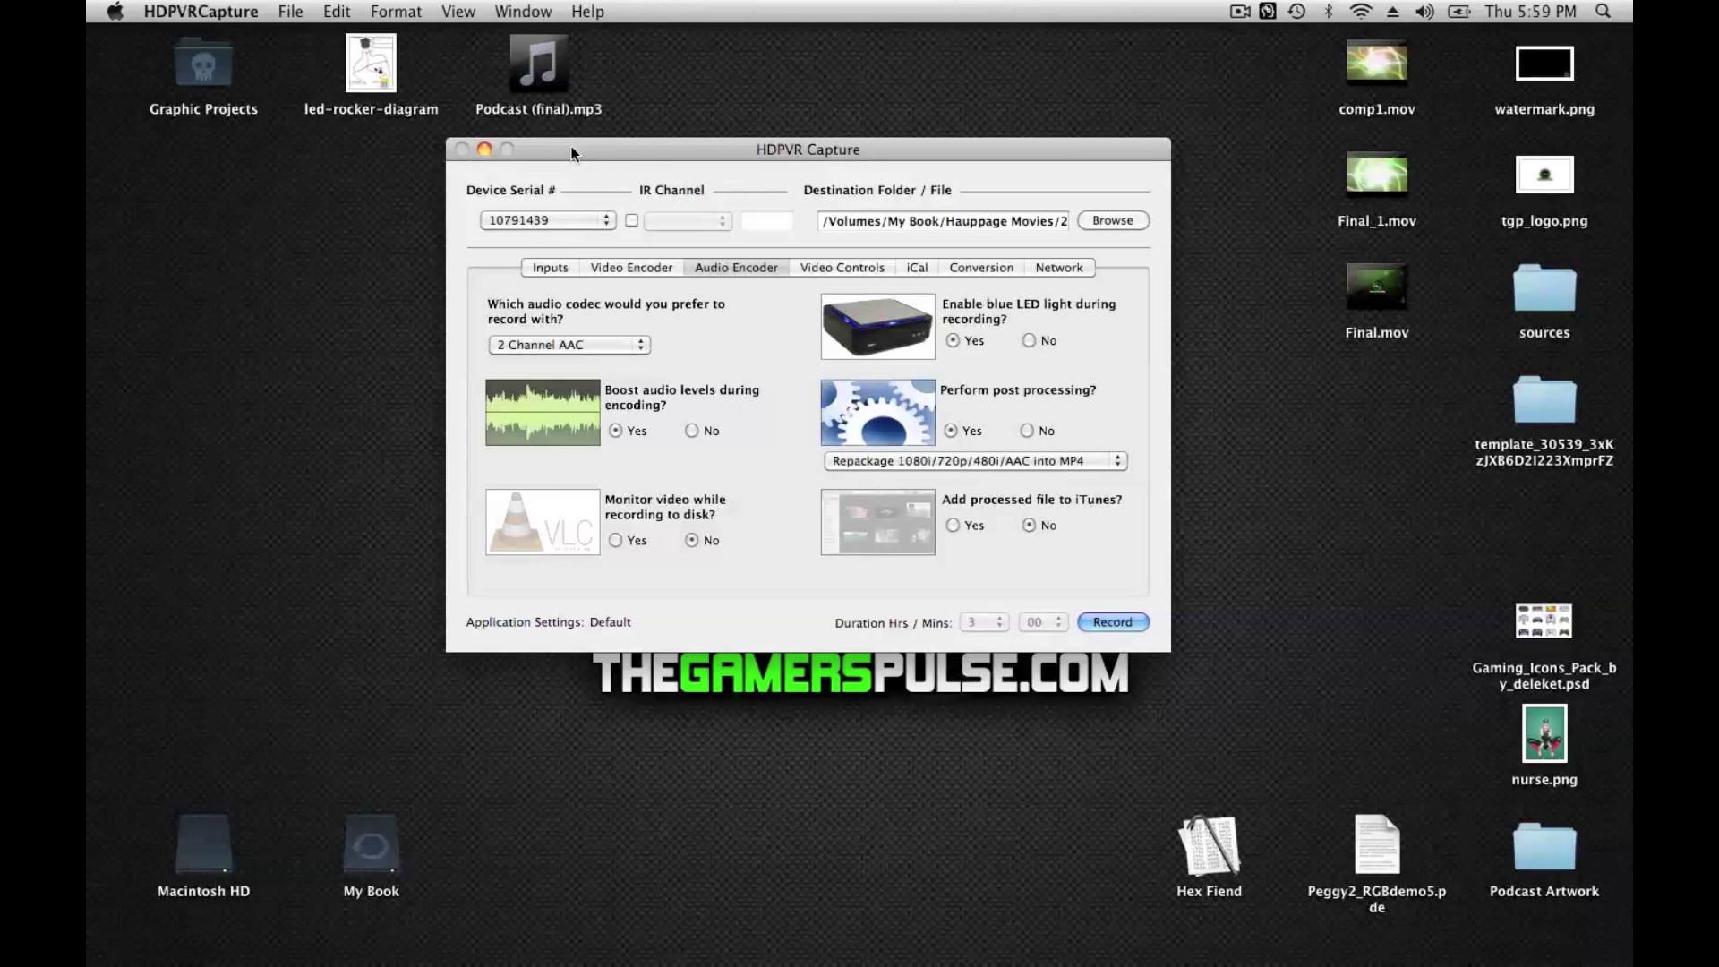
{"action": "left_click", "coordinate": [247, 37]}
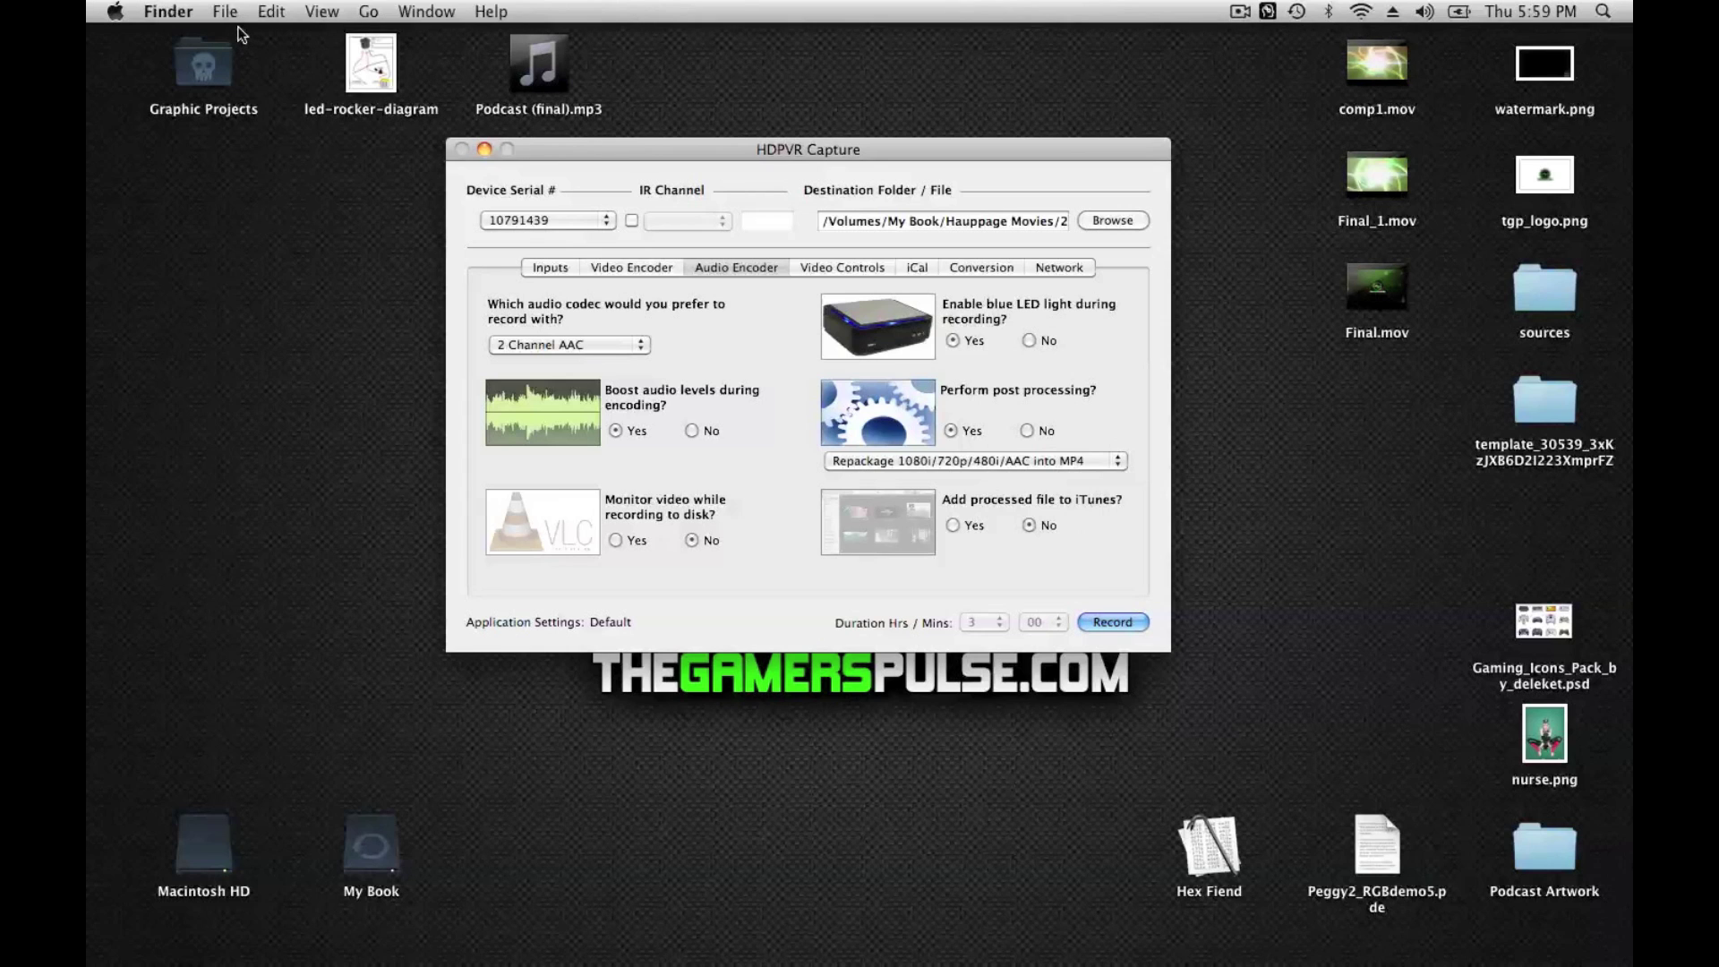
{"action": "left_click", "coordinate": [513, 170]}
{"action": "left_click", "coordinate": [201, 11]}
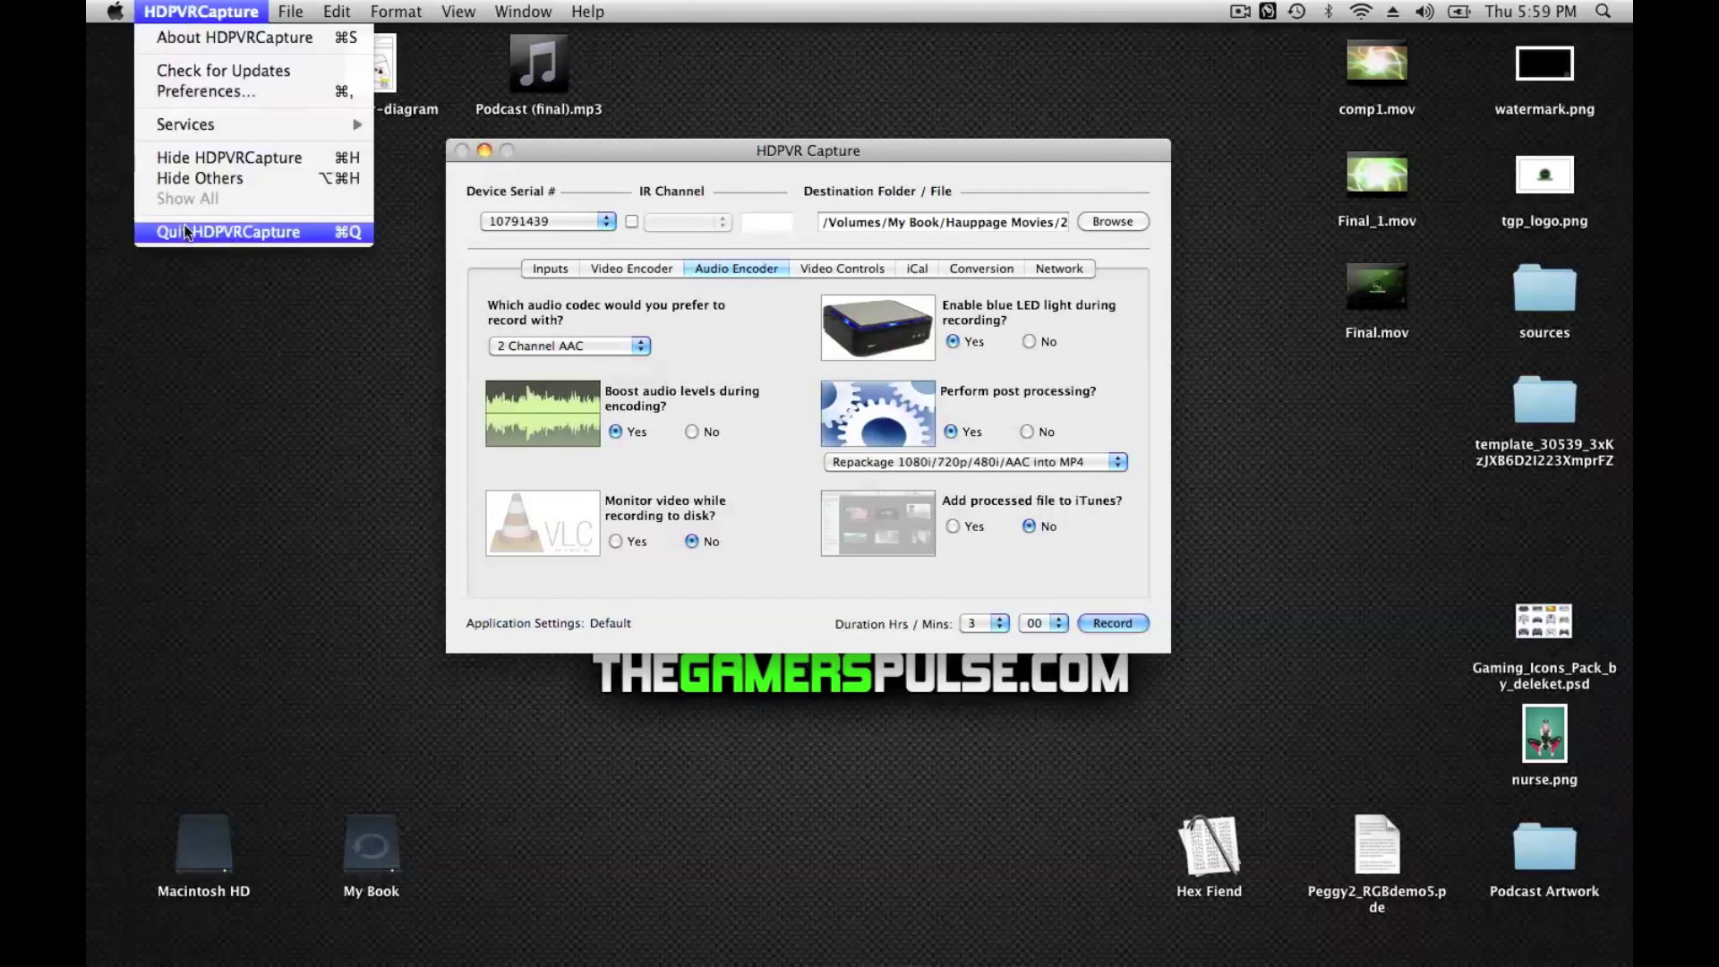
{"action": "left_click", "coordinate": [187, 231]}
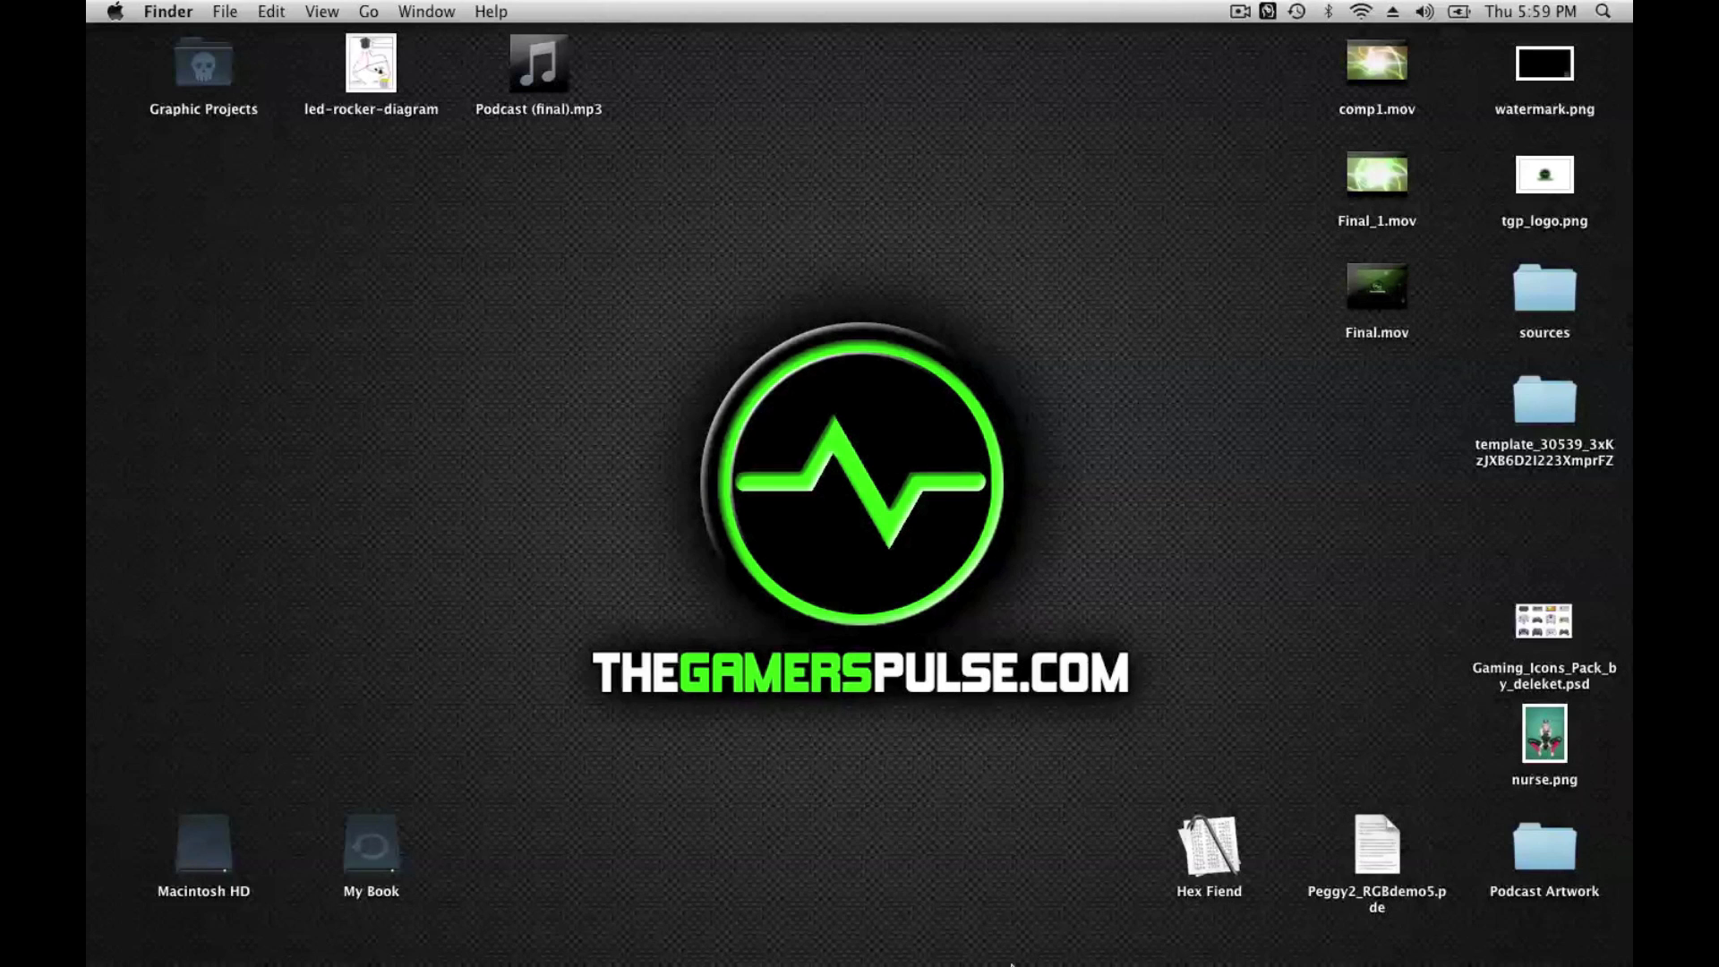
Switch to iMovie, start a movie import, and browse to the Hauppage Movies folder on the My Book drive.
{"action": "mouse_move", "coordinate": [1012, 962]}
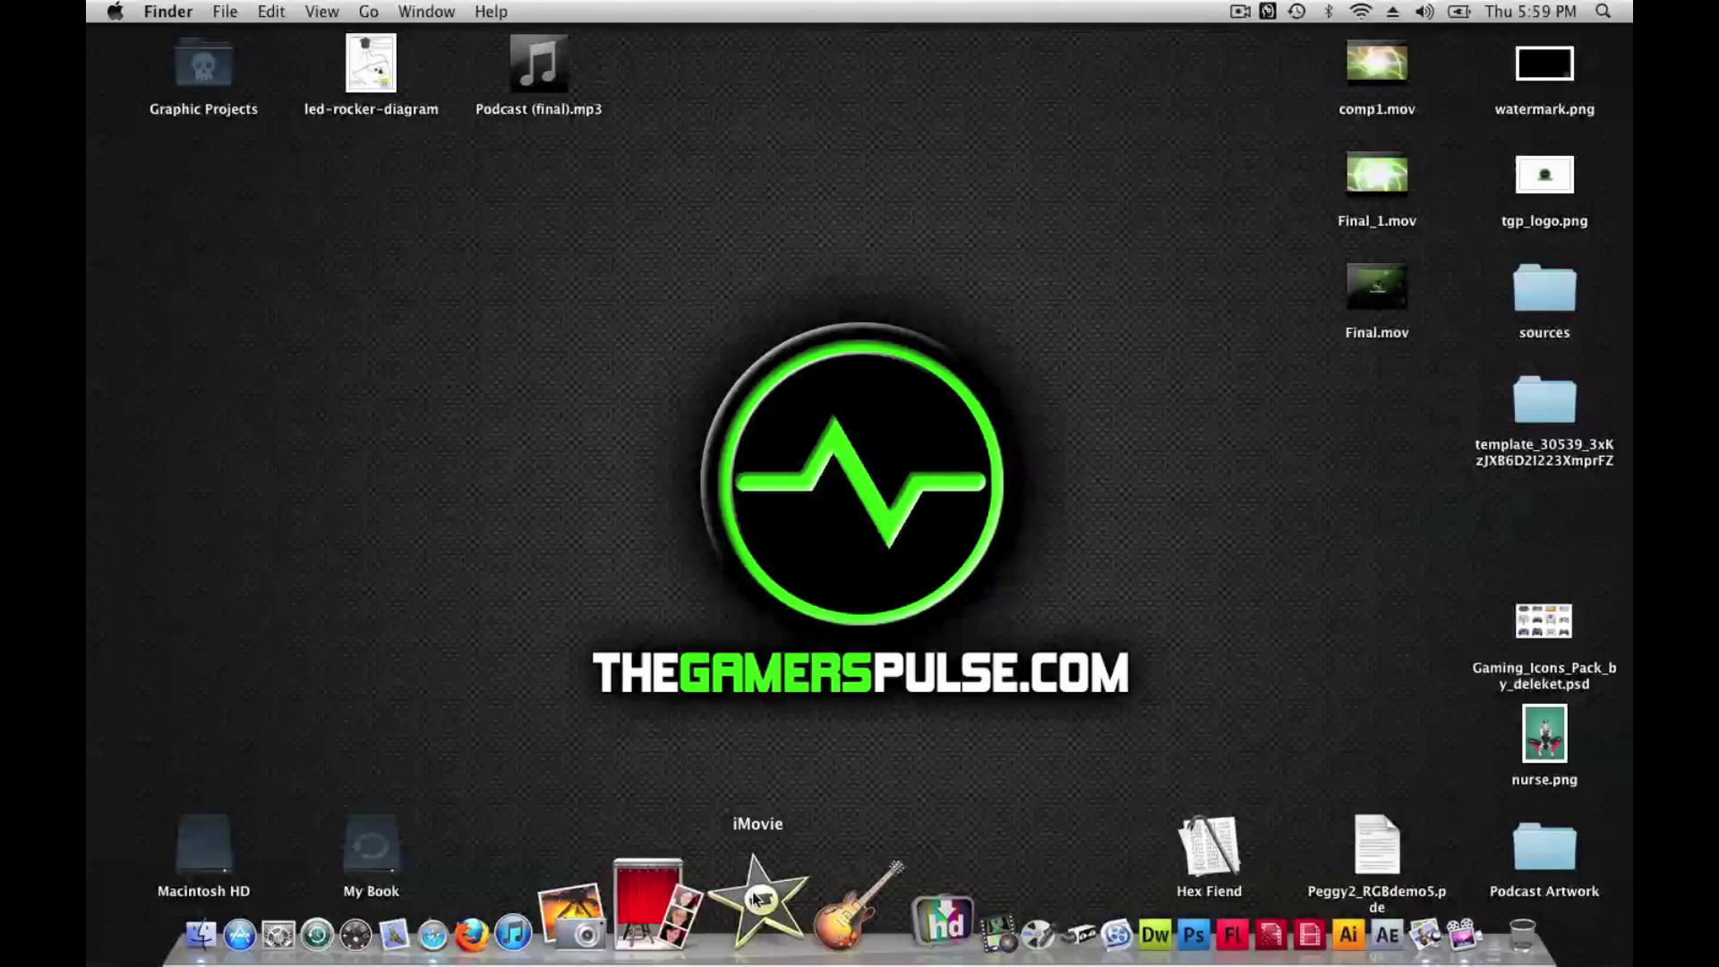
{"action": "left_click", "coordinate": [1239, 11]}
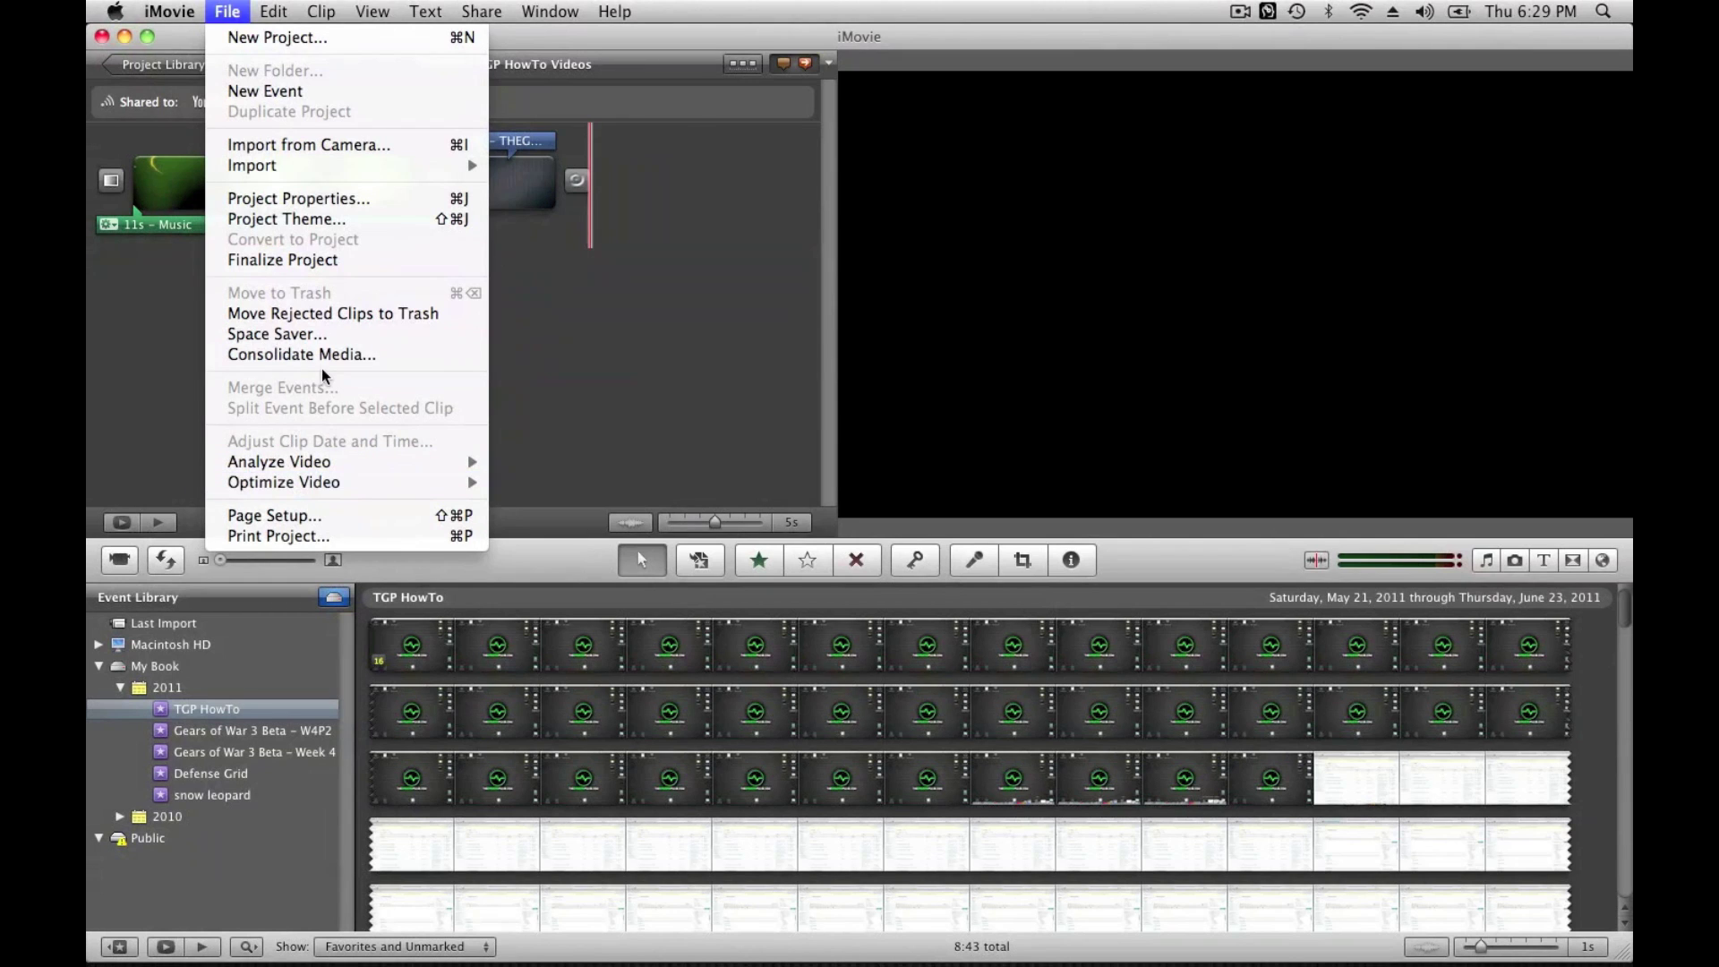
{"action": "mouse_move", "coordinate": [273, 168]}
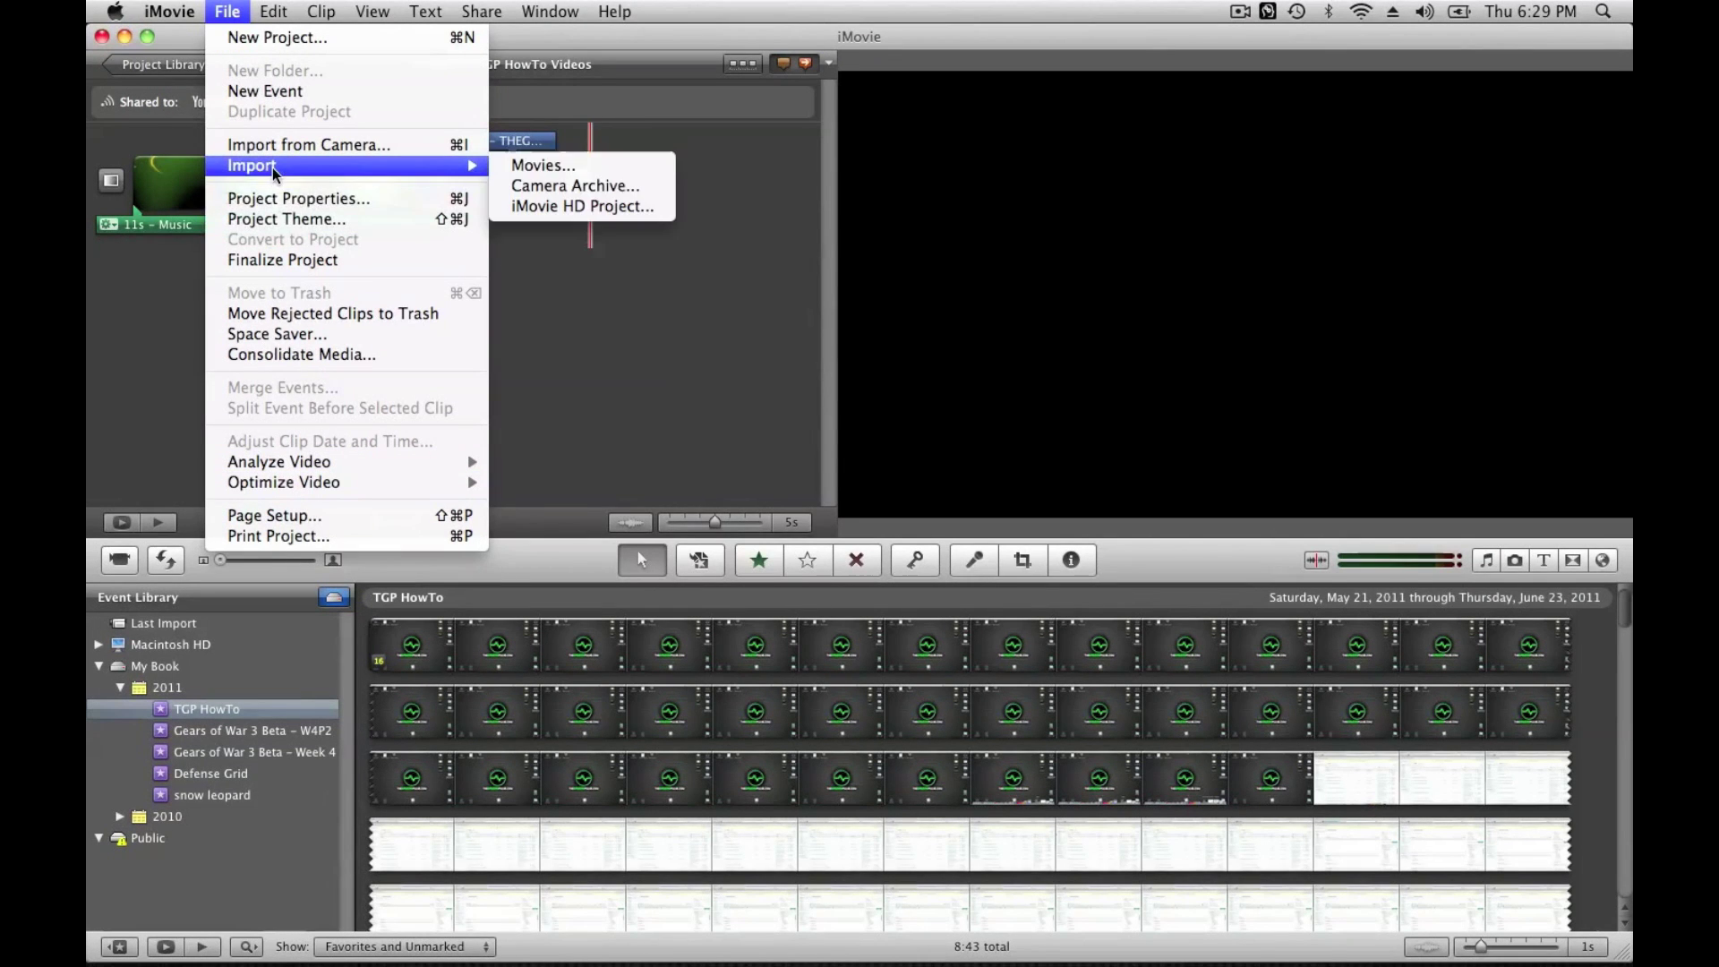
{"action": "left_click", "coordinate": [546, 168]}
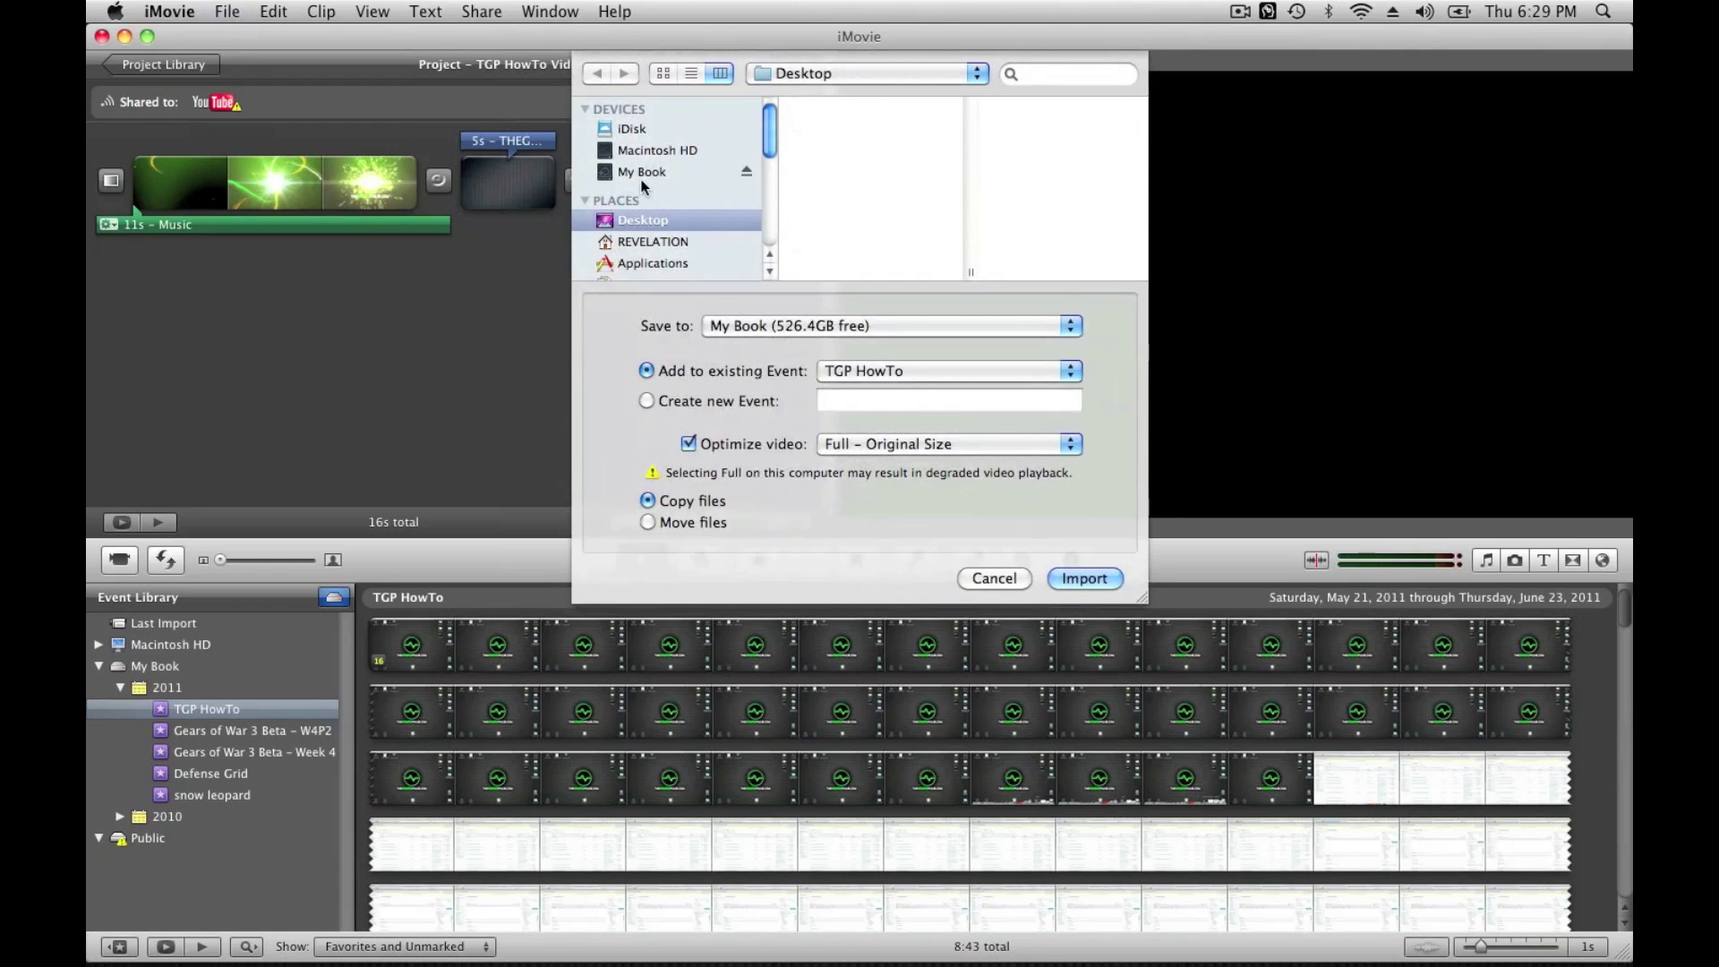
{"action": "left_click", "coordinate": [644, 170]}
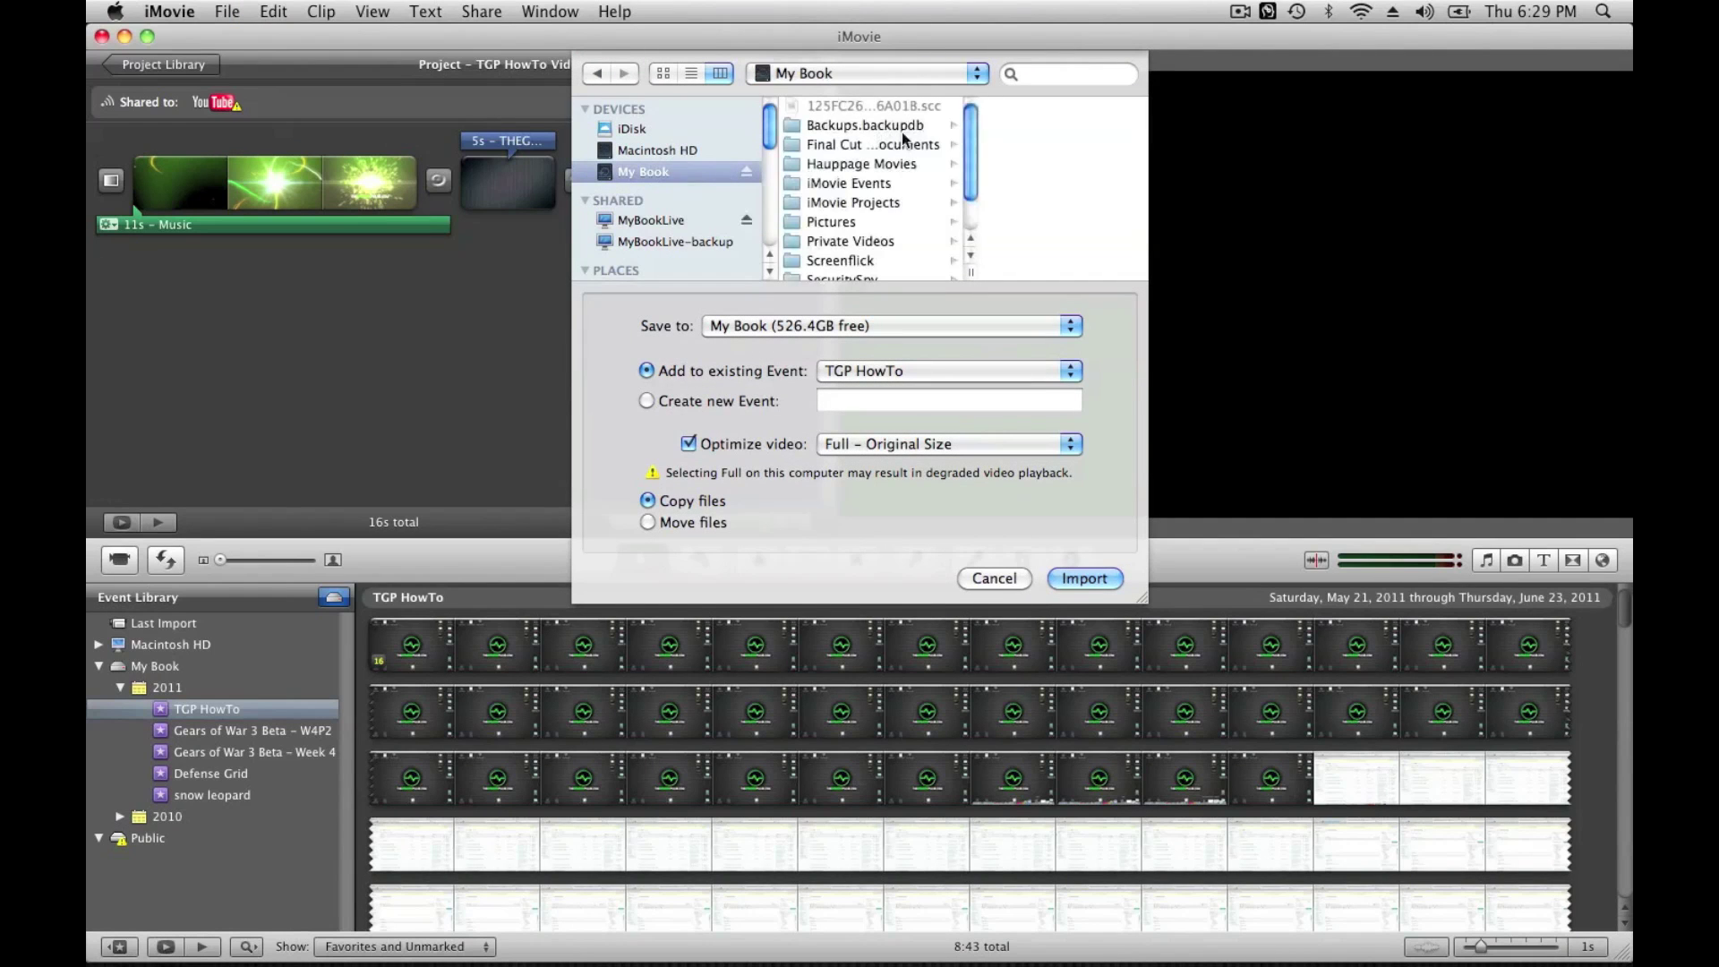
{"action": "scroll", "coordinate": [969, 204], "scroll_direction": "down", "scroll_amount": 3}
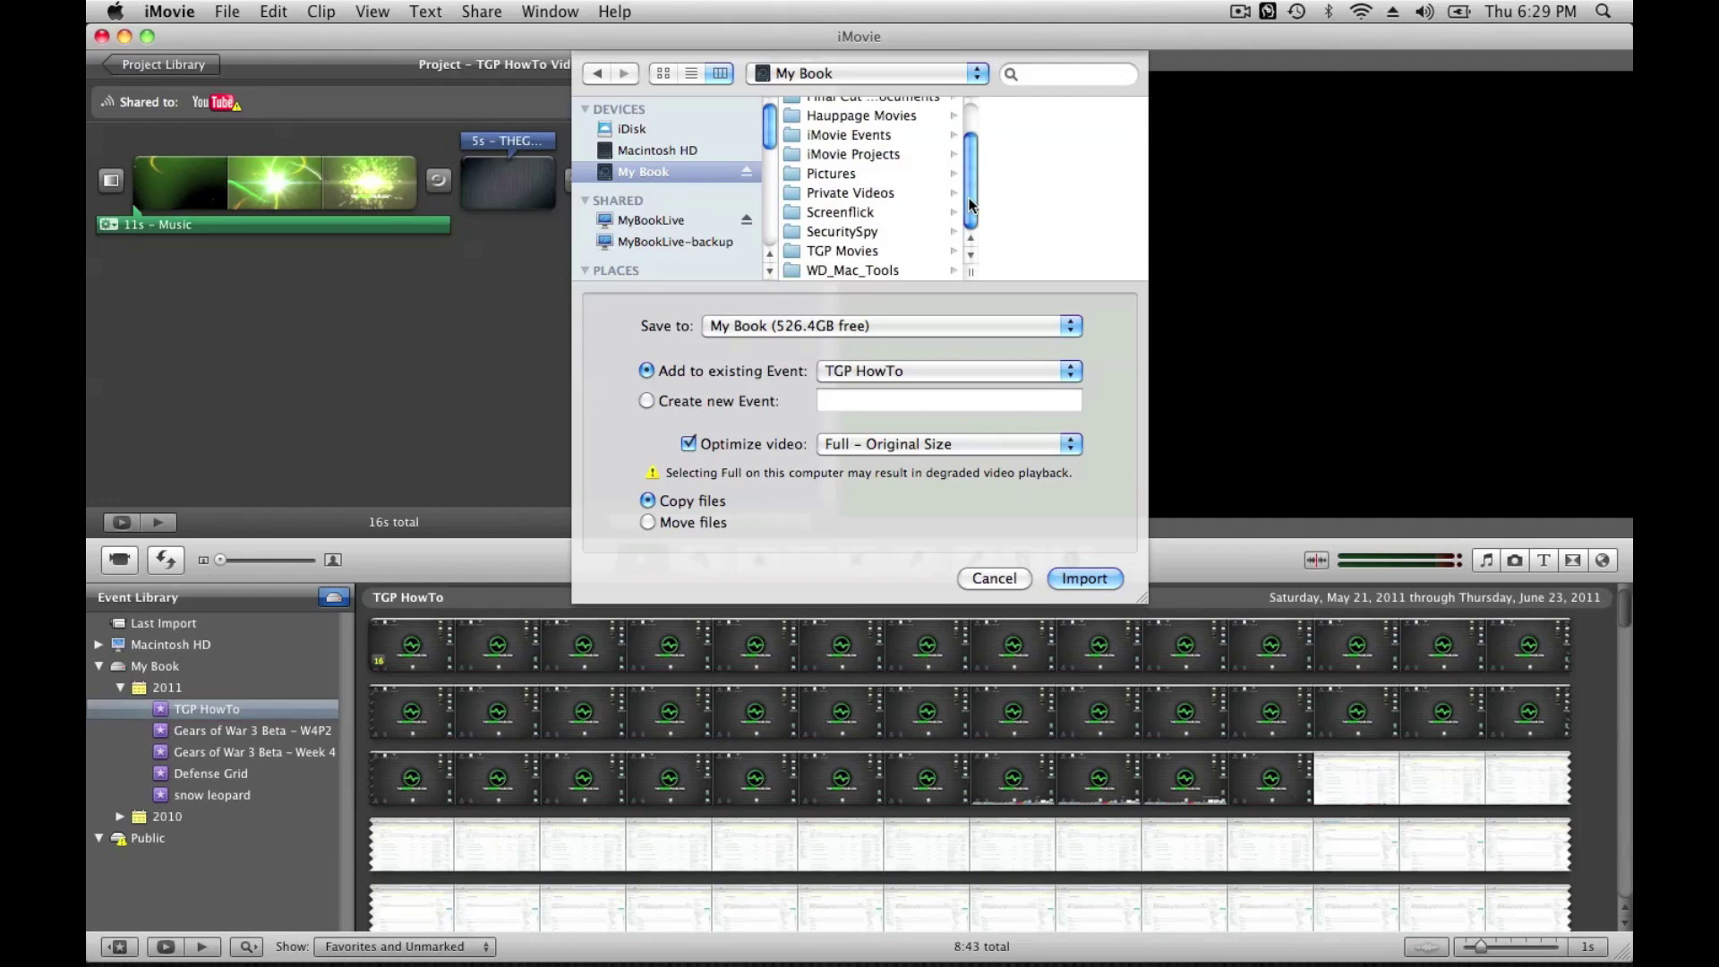
{"action": "left_click_drag", "start_coordinate": [969, 204], "coordinate": [969, 157]}
{"action": "left_click", "coordinate": [890, 164]}
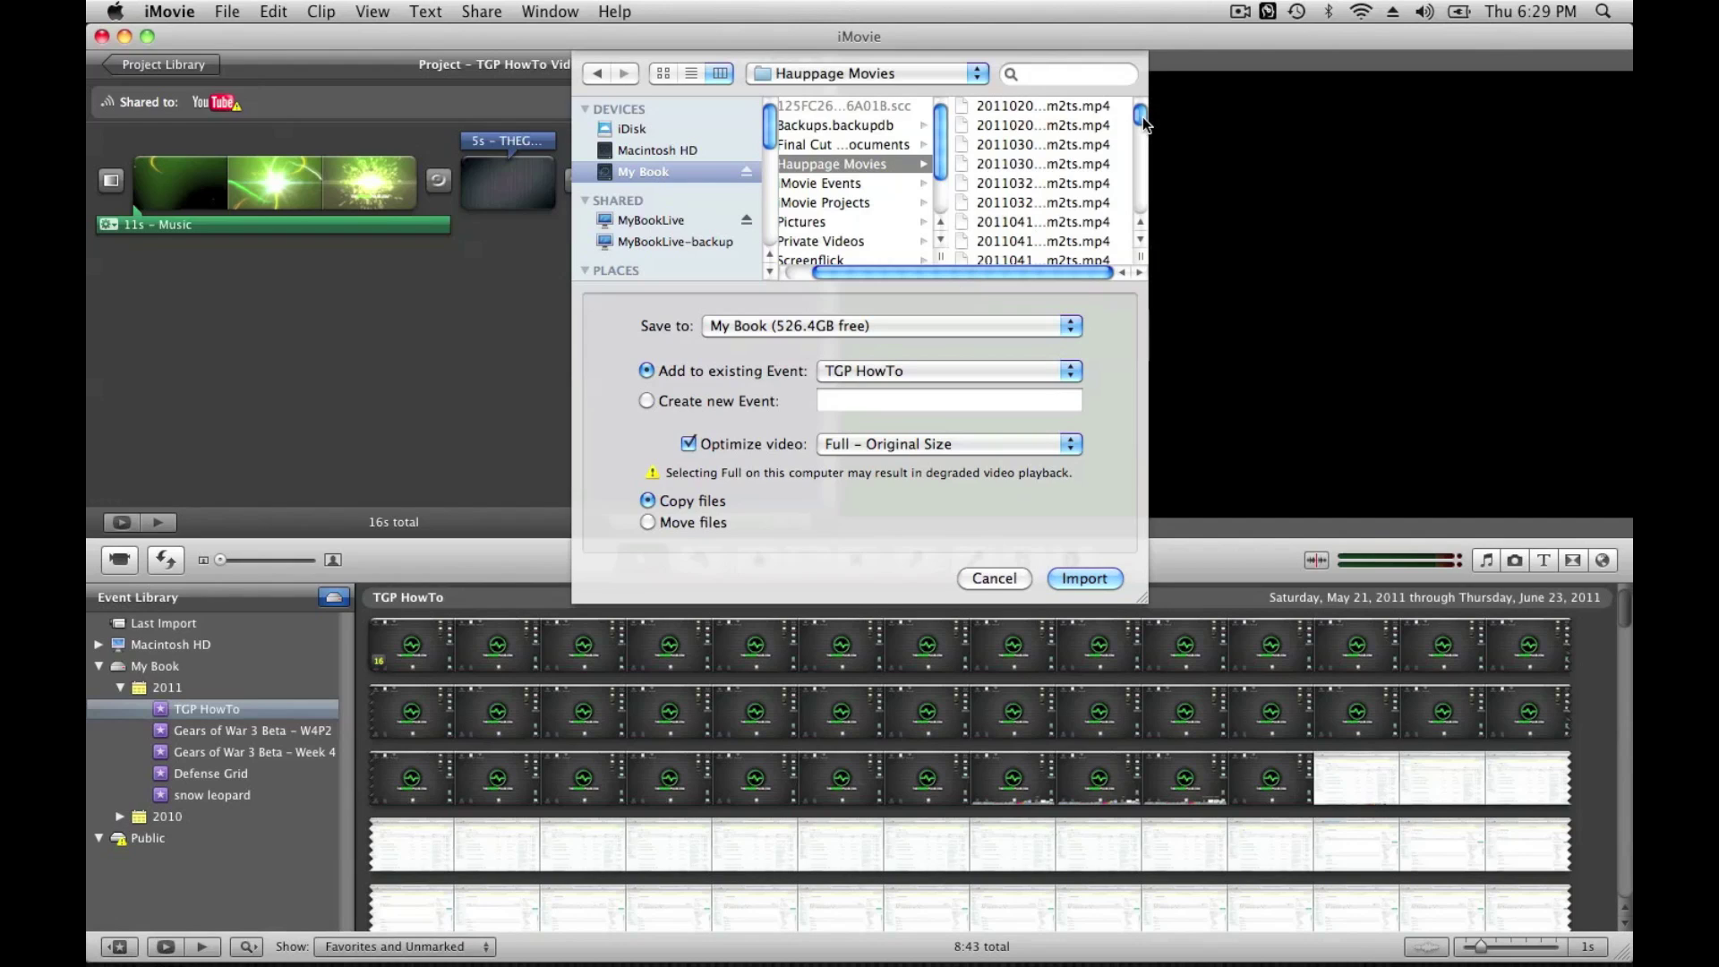
Import the latest June 2011 .m2ts.mp4 recording into the existing TGP HowTo event, copying the file and optimizing at Full - Original Size.
{"action": "scroll", "coordinate": [1140, 130], "scroll_direction": "down", "scroll_amount": 1}
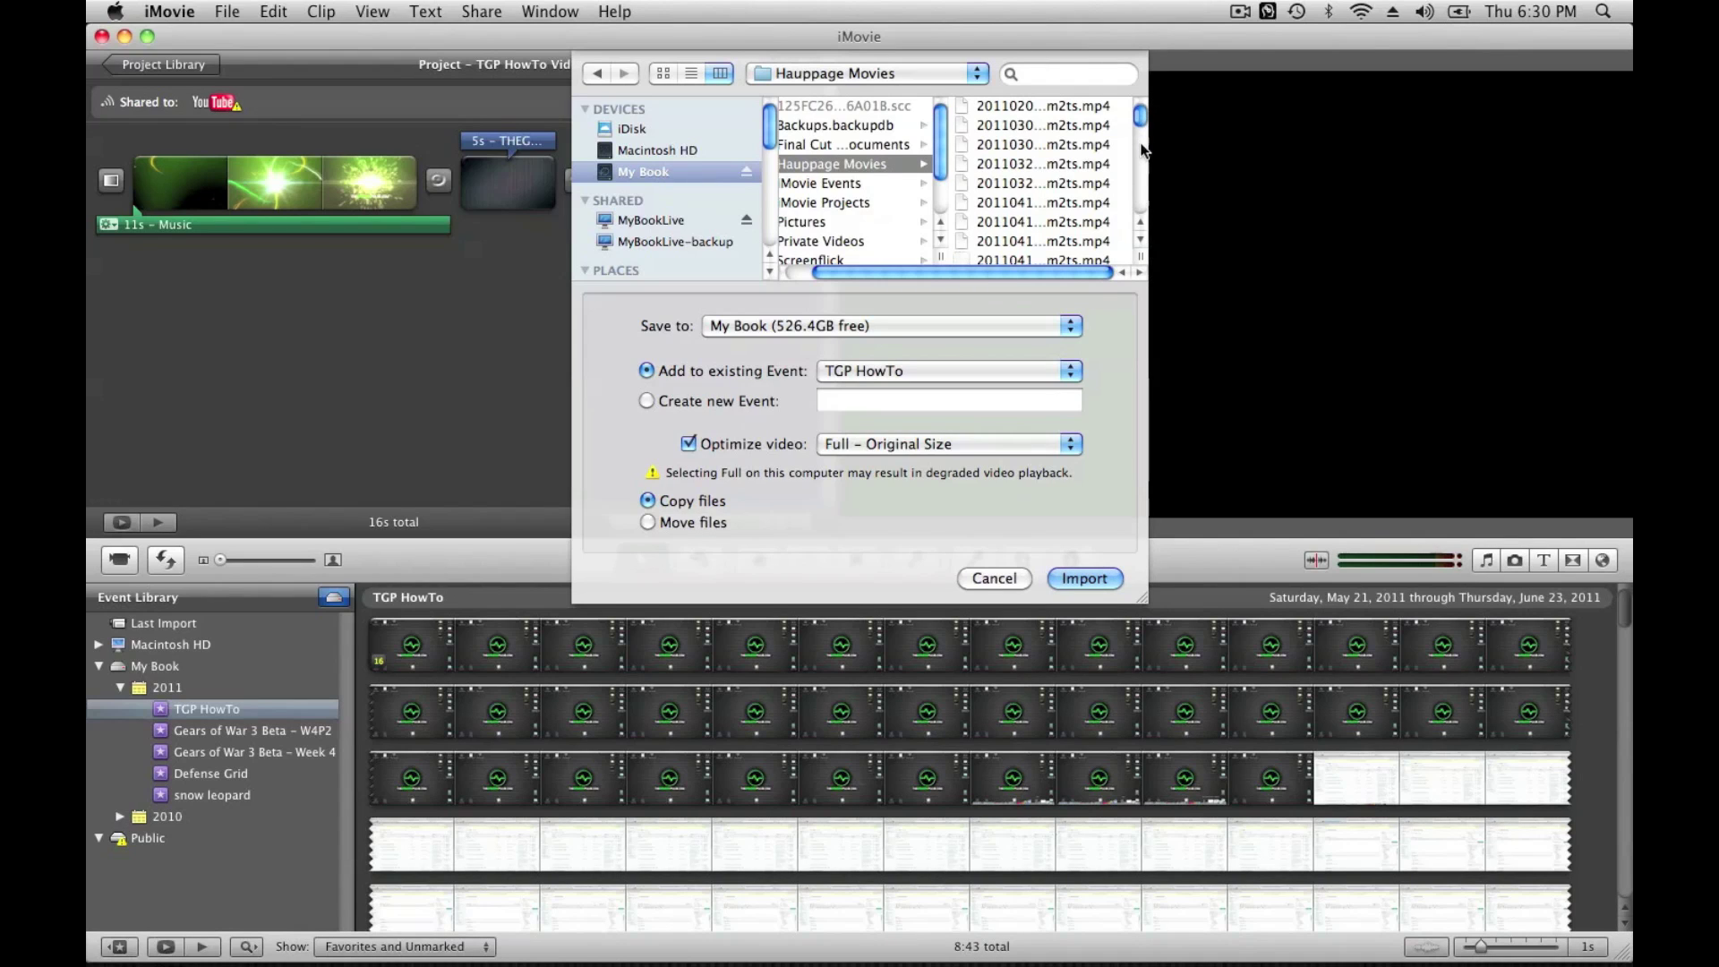
{"action": "scroll", "coordinate": [1034, 155], "scroll_direction": "down", "scroll_amount": 10}
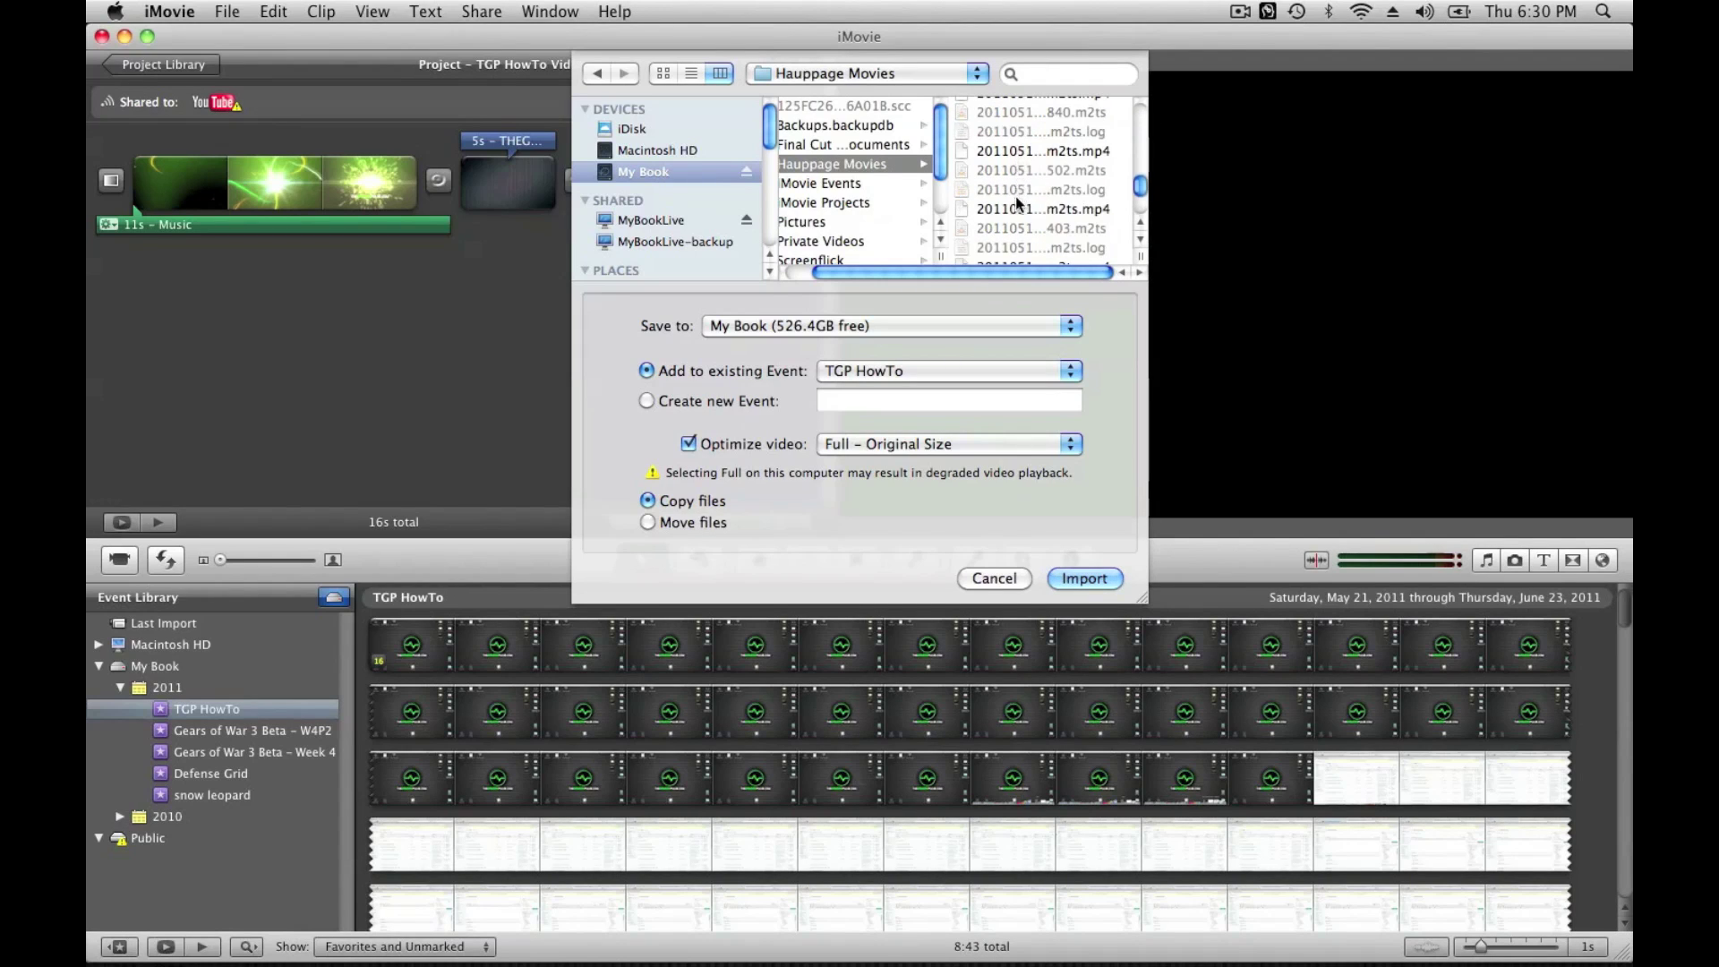
{"action": "scroll", "coordinate": [1142, 202], "scroll_direction": "down", "scroll_amount": 3}
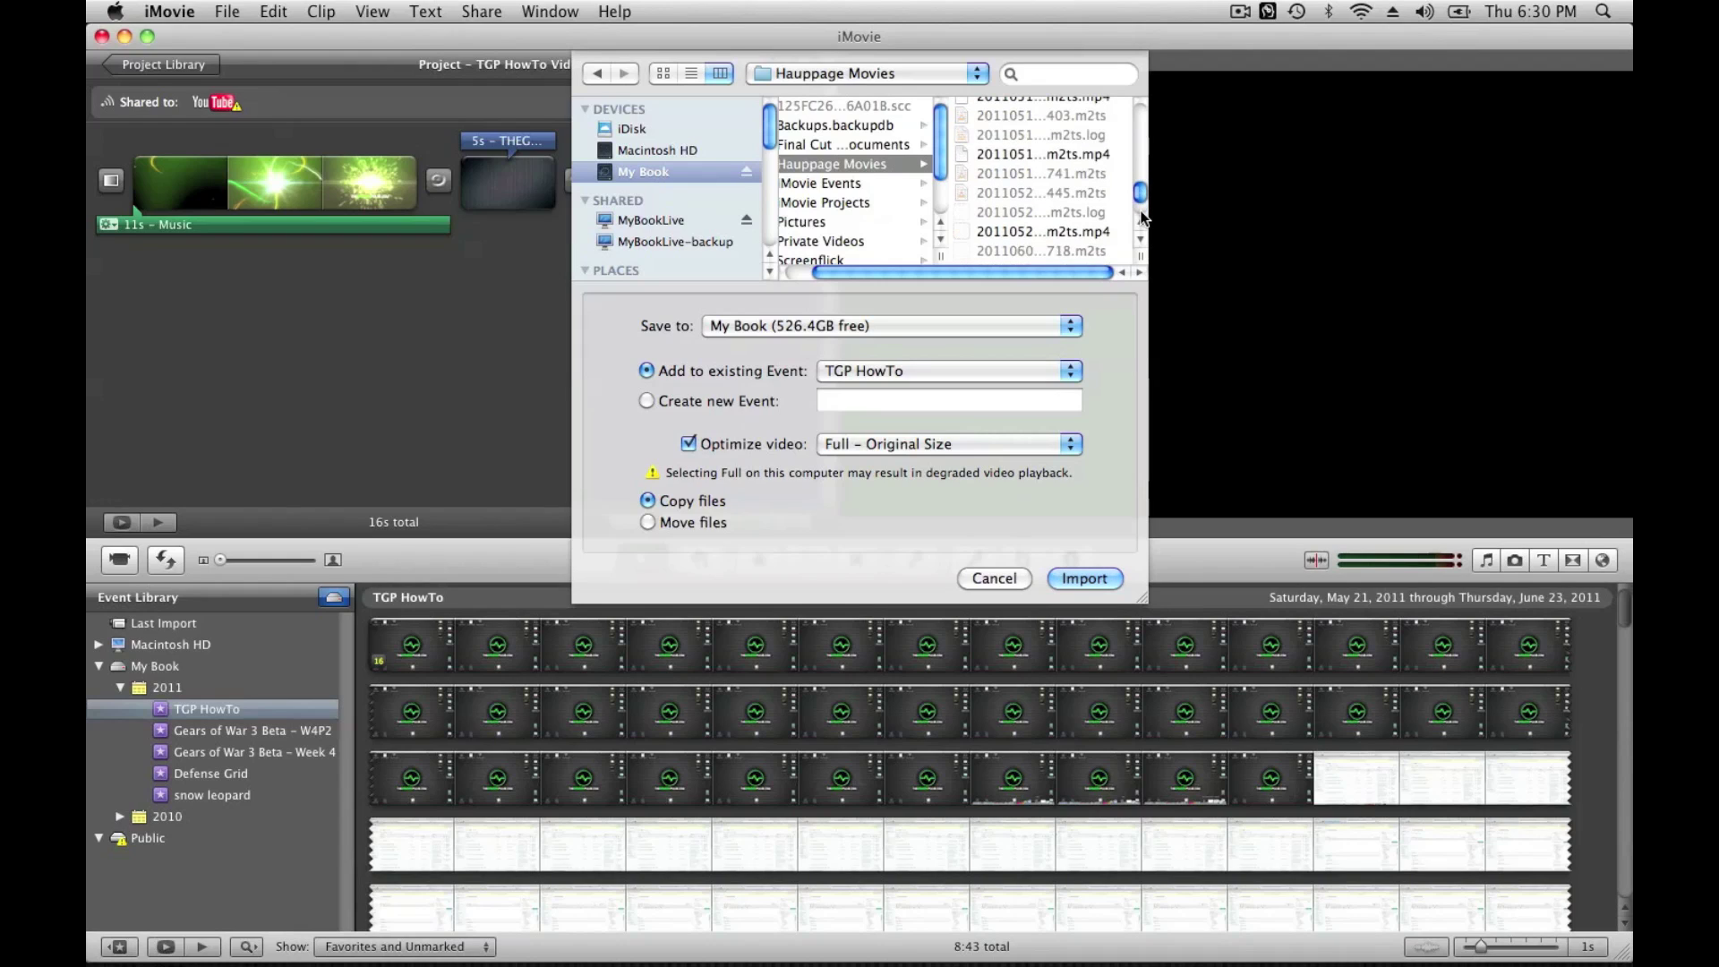
{"action": "scroll", "coordinate": [1133, 208], "scroll_direction": "down", "scroll_amount": 3}
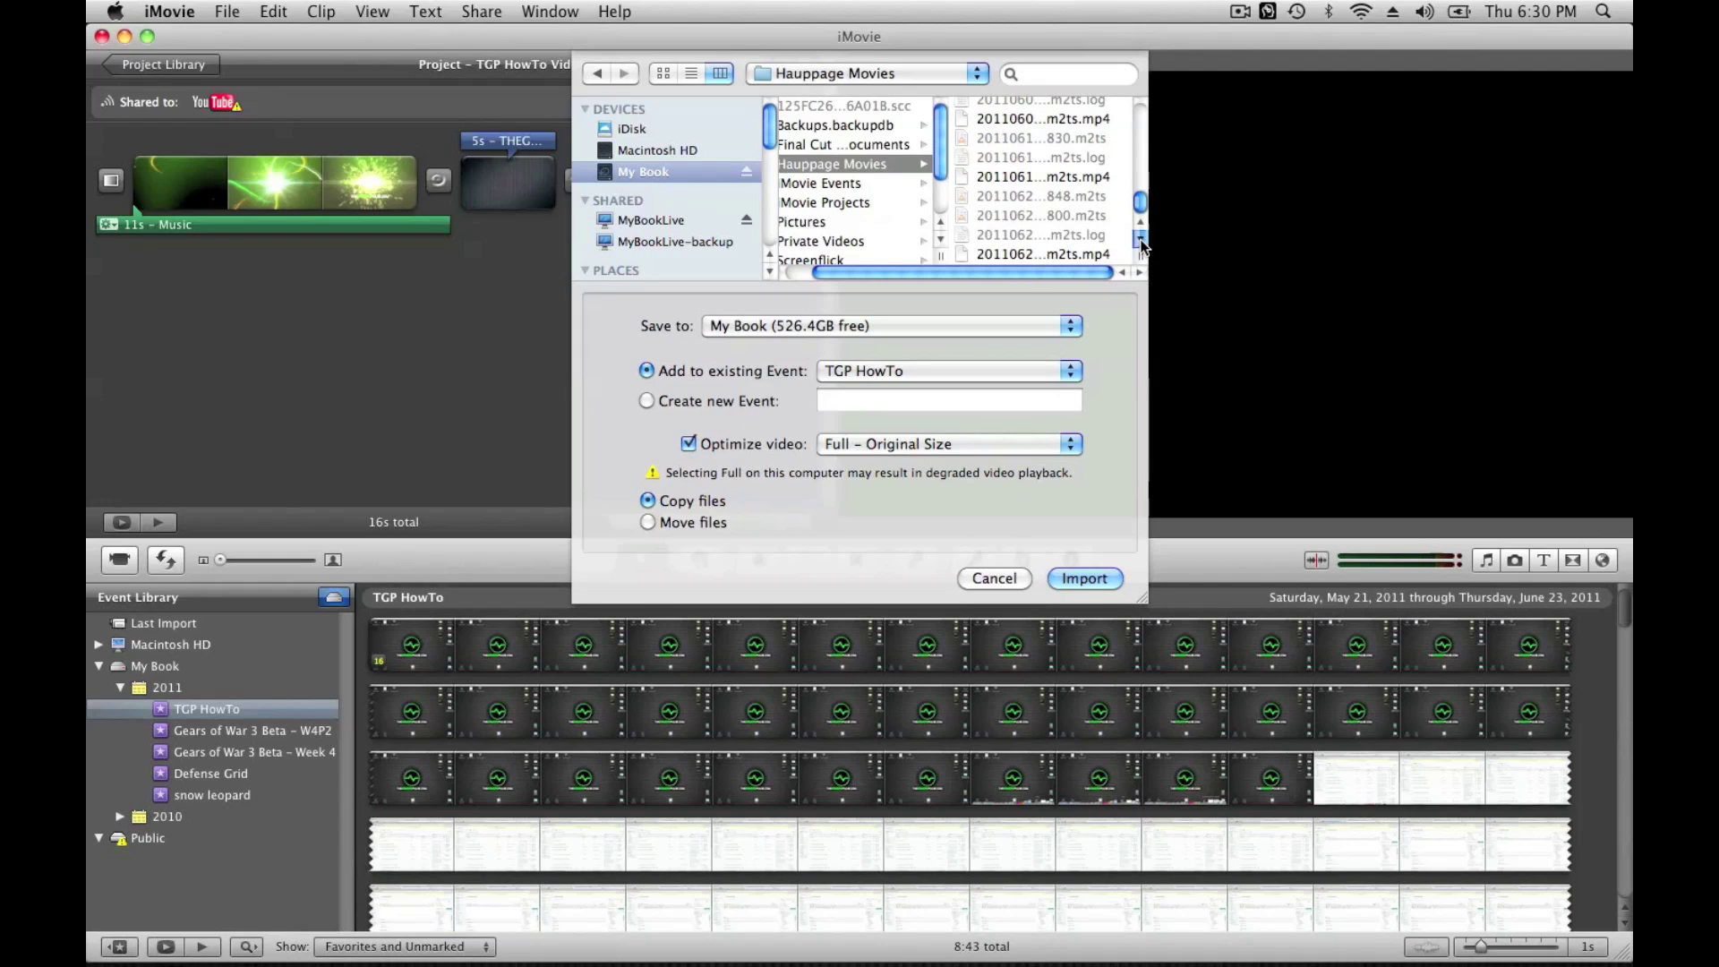
{"action": "left_click", "coordinate": [1035, 257]}
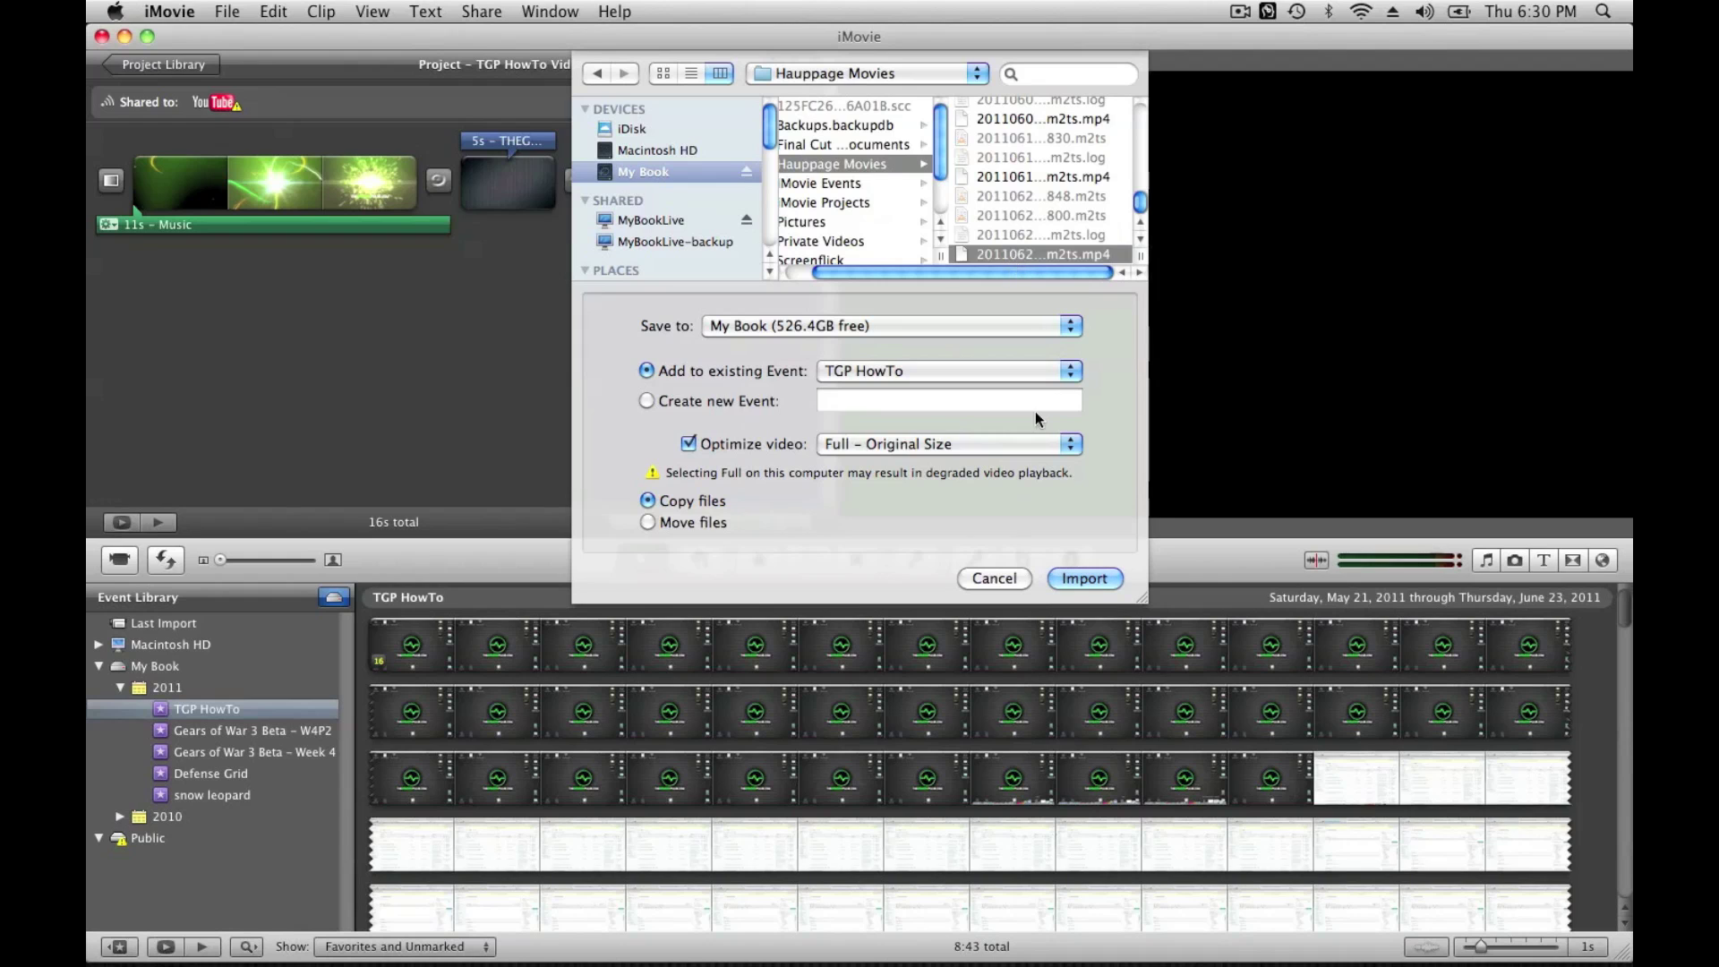
{"action": "left_click", "coordinate": [1083, 578]}
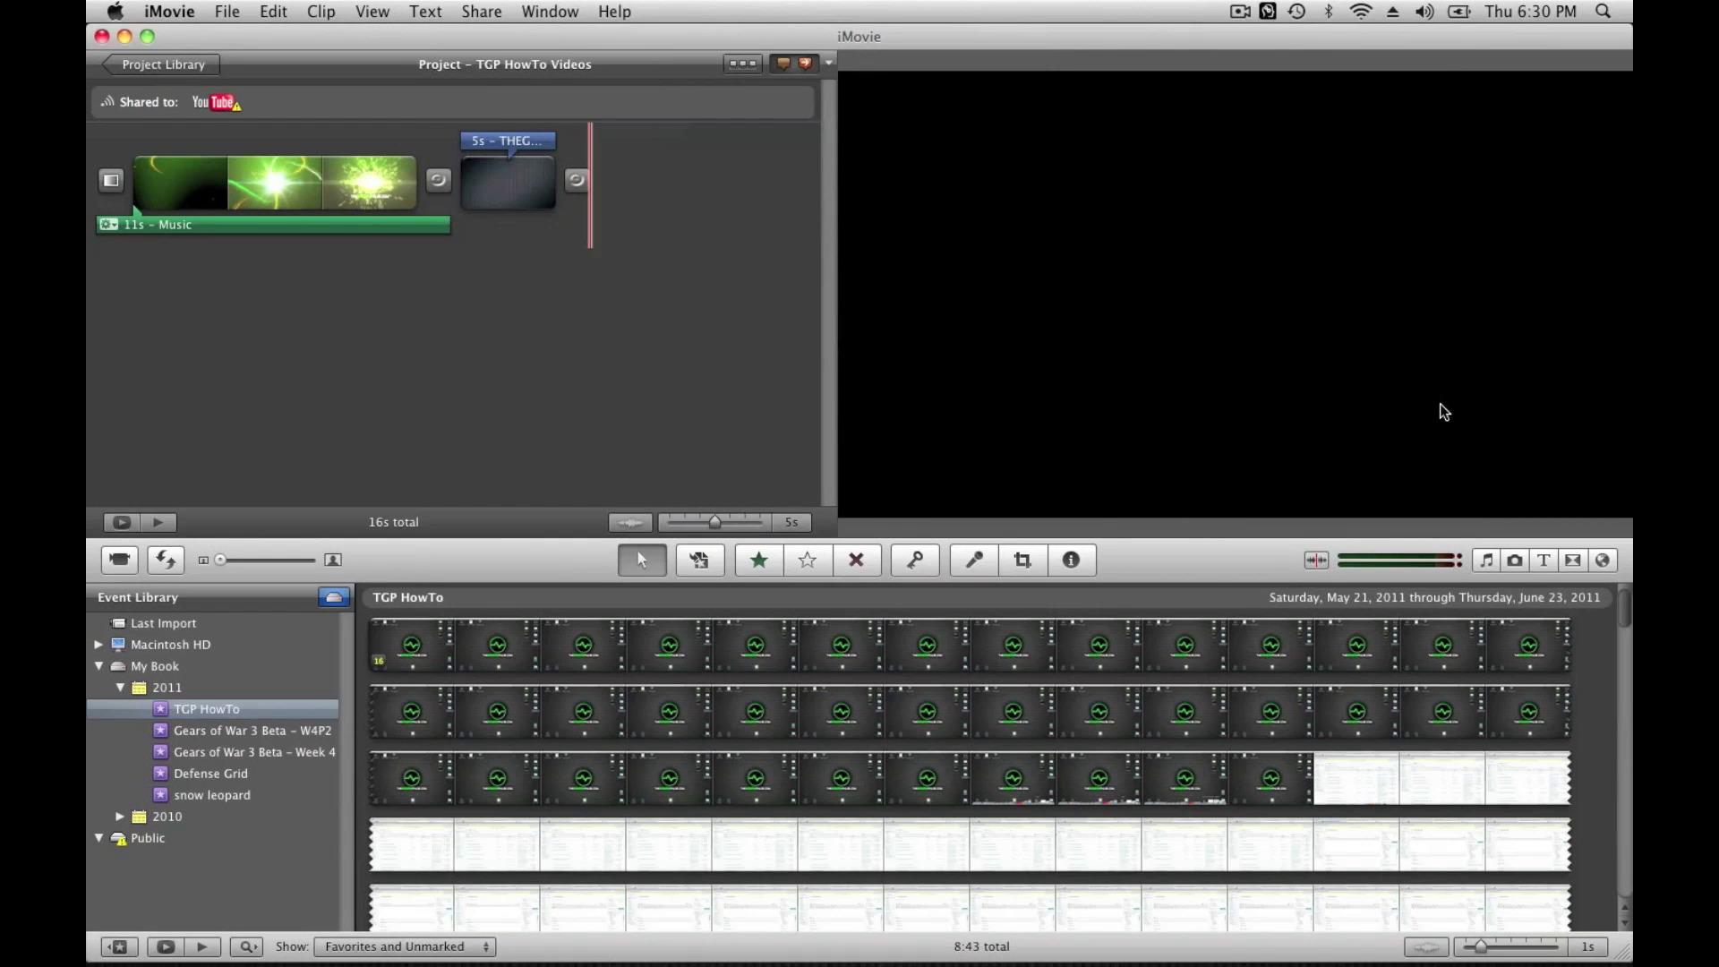
Select the whole imported Xbox dashboard clip in the TGP HowTo event and add it to the end of the project.
{"action": "left_click_drag", "start_coordinate": [1627, 614], "coordinate": [1553, 810]}
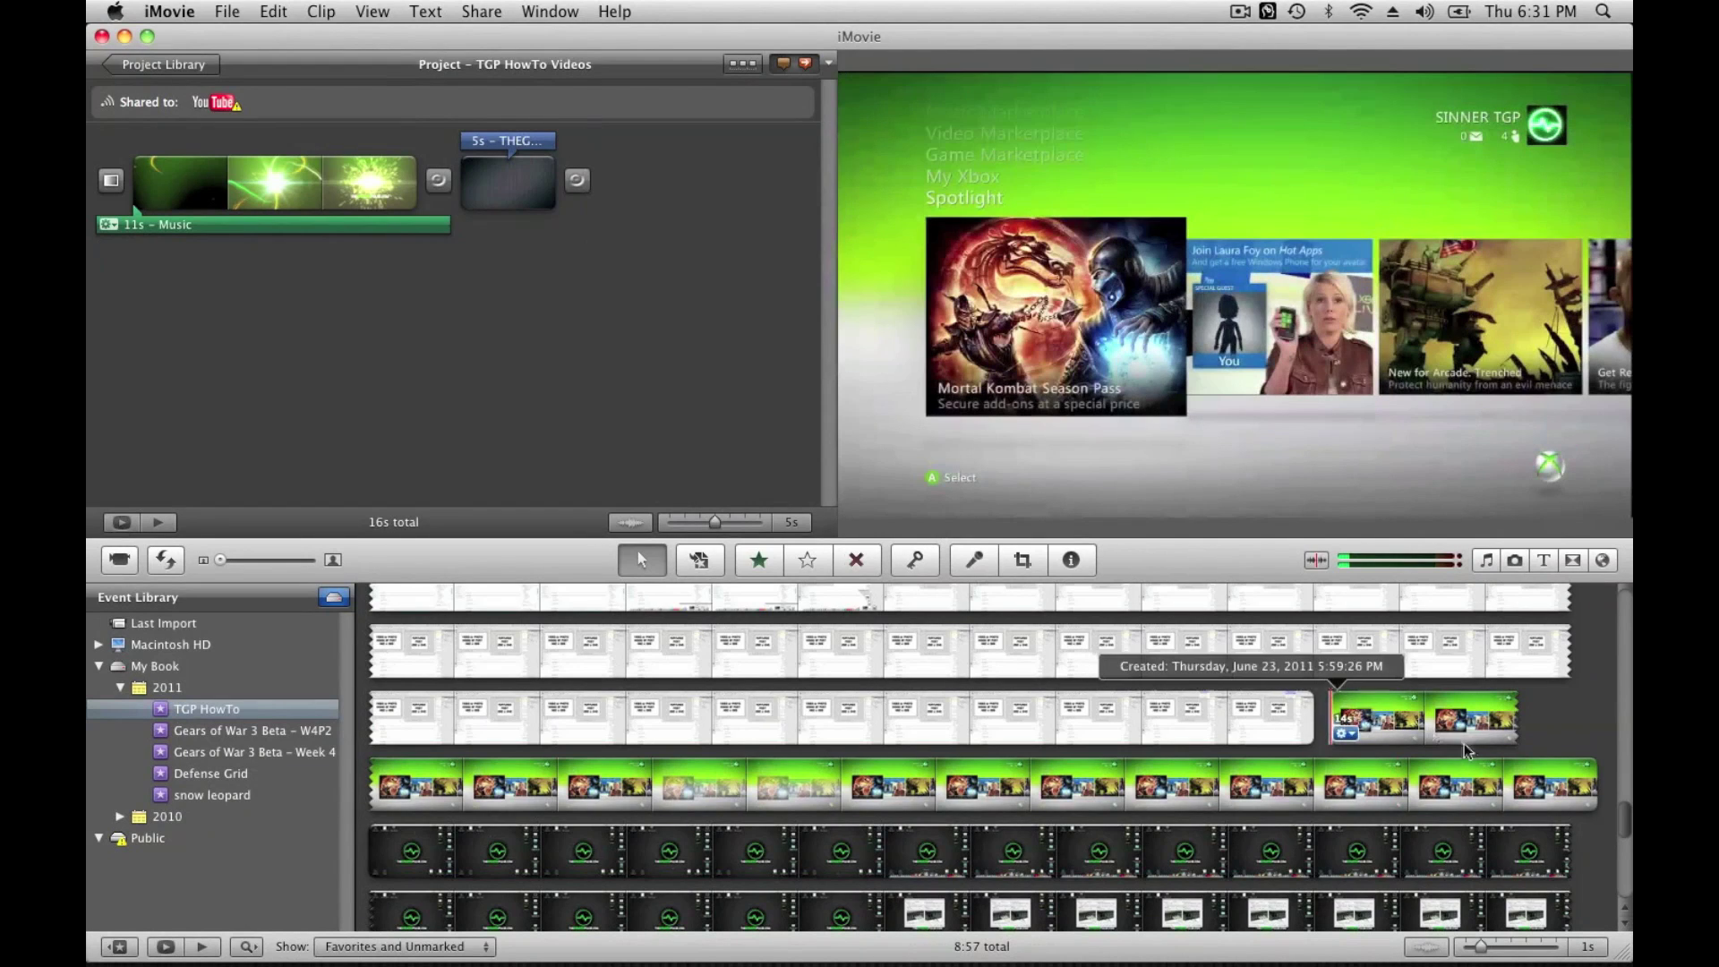
{"action": "left_click", "coordinate": [1330, 716]}
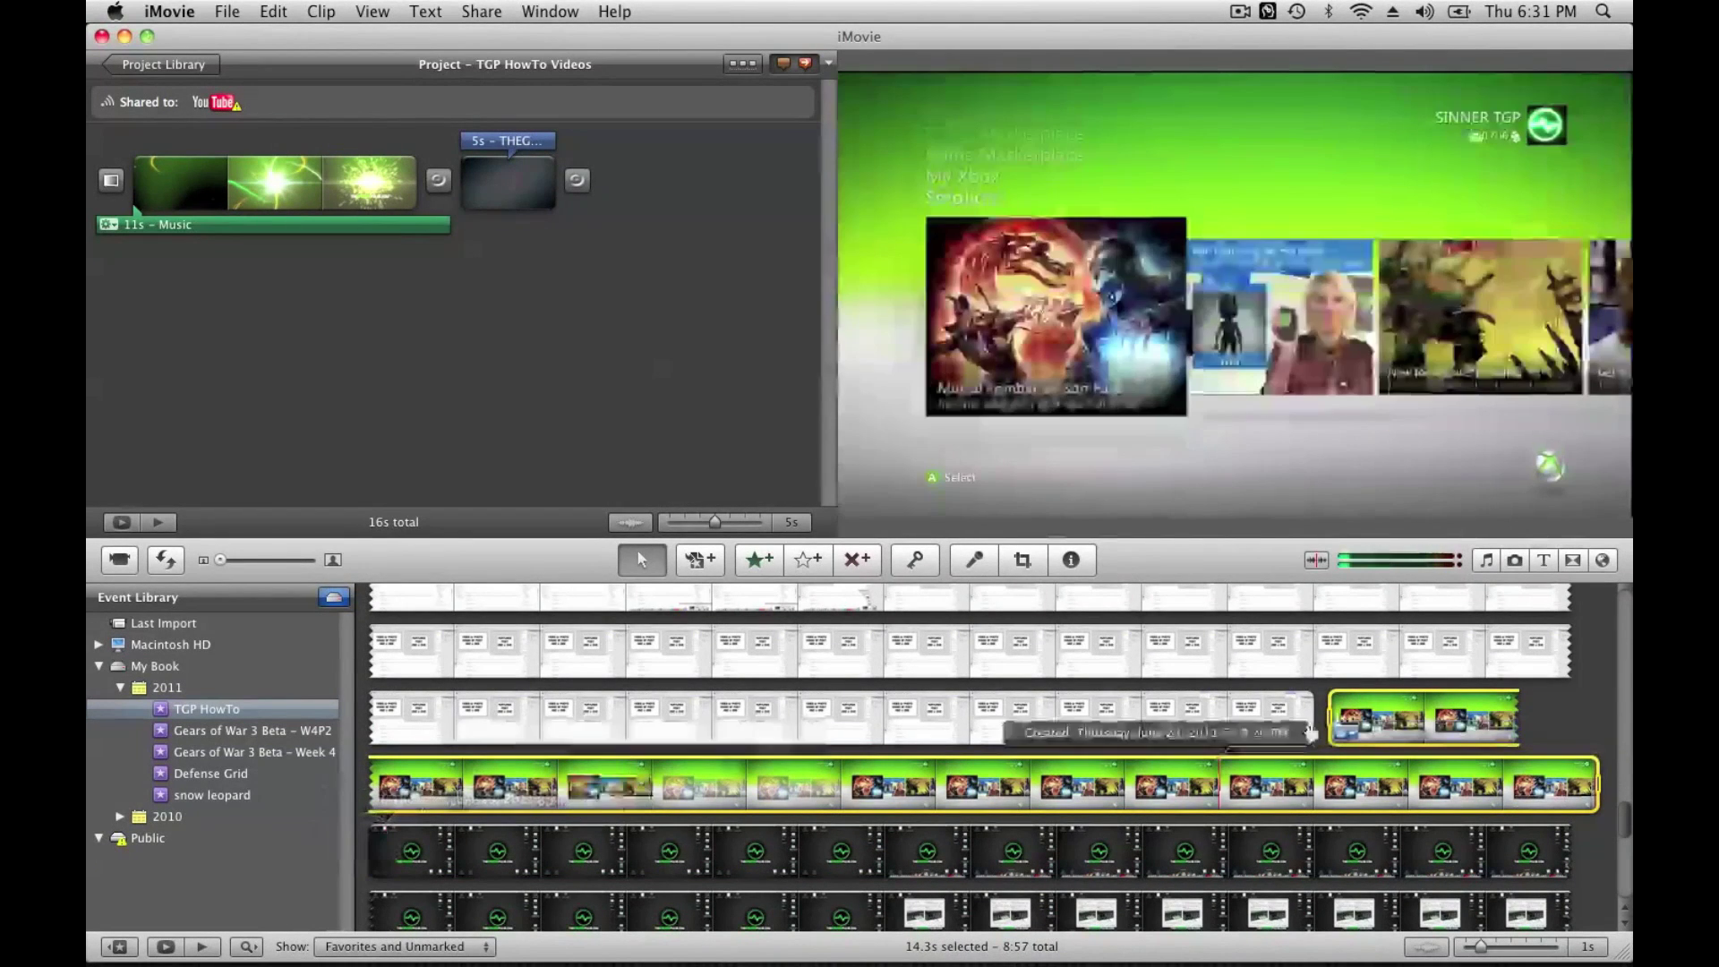
{"action": "left_click_drag", "start_coordinate": [1383, 711], "coordinate": [671, 240]}
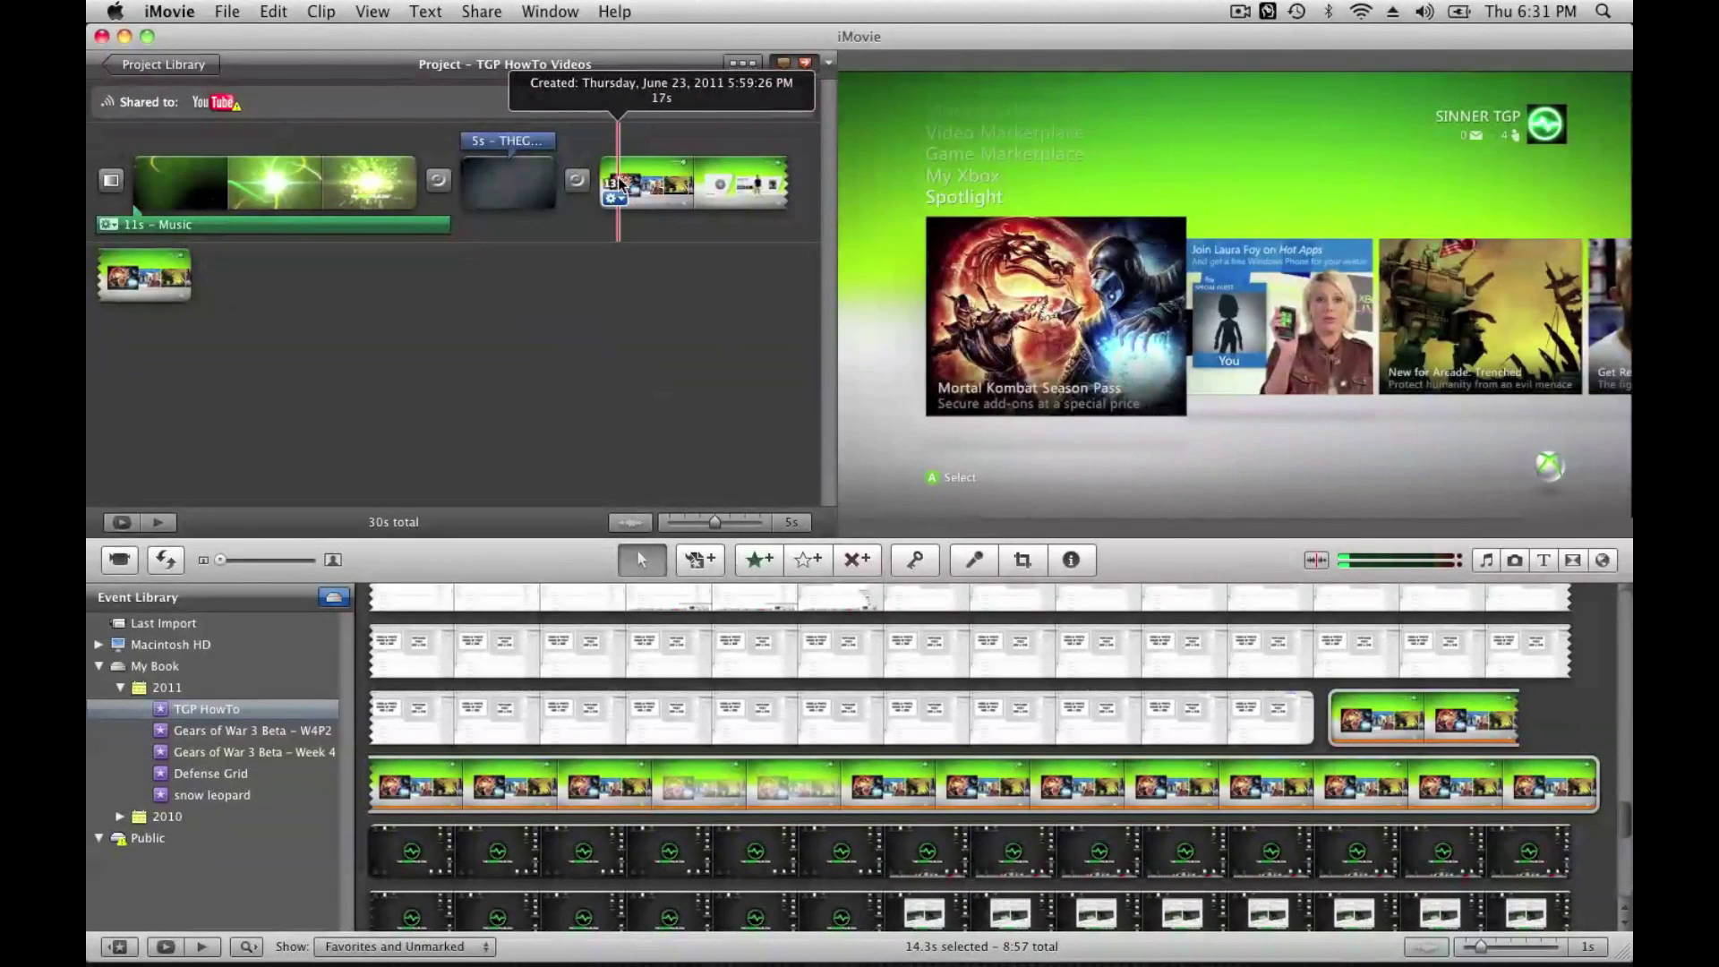
Play the added clip in the project and view the available sharing and export options.
{"action": "key", "text": "space"}
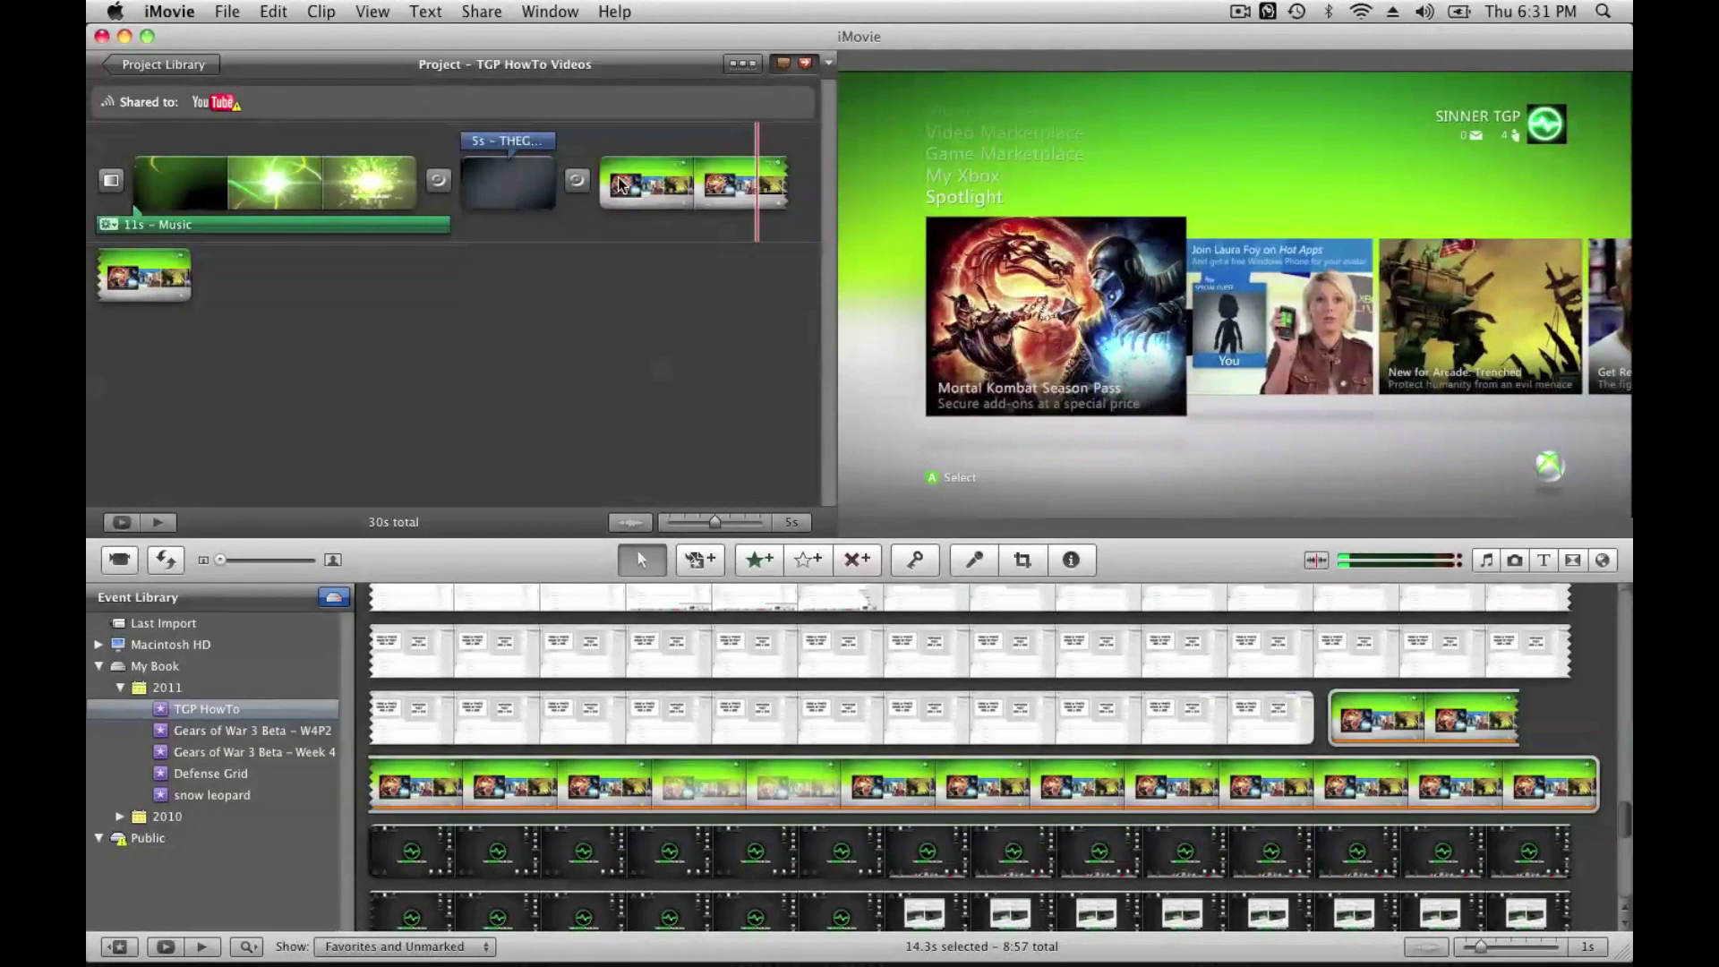
{"action": "left_click", "coordinate": [620, 186]}
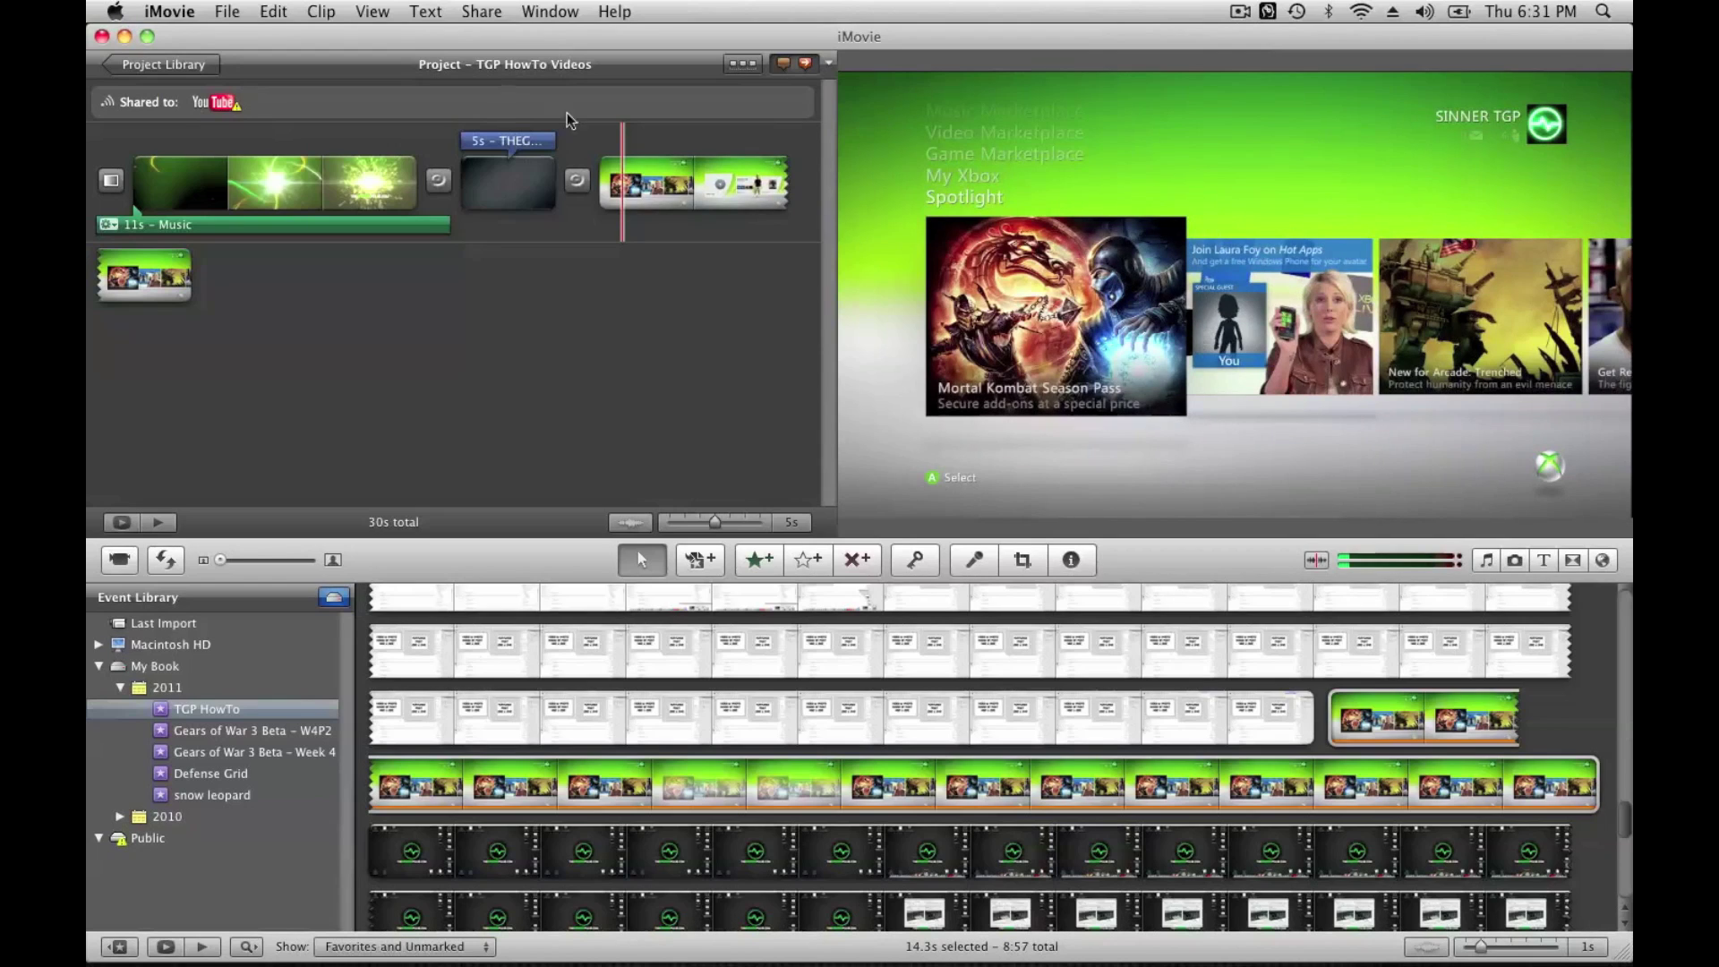
{"action": "left_click", "coordinate": [483, 12]}
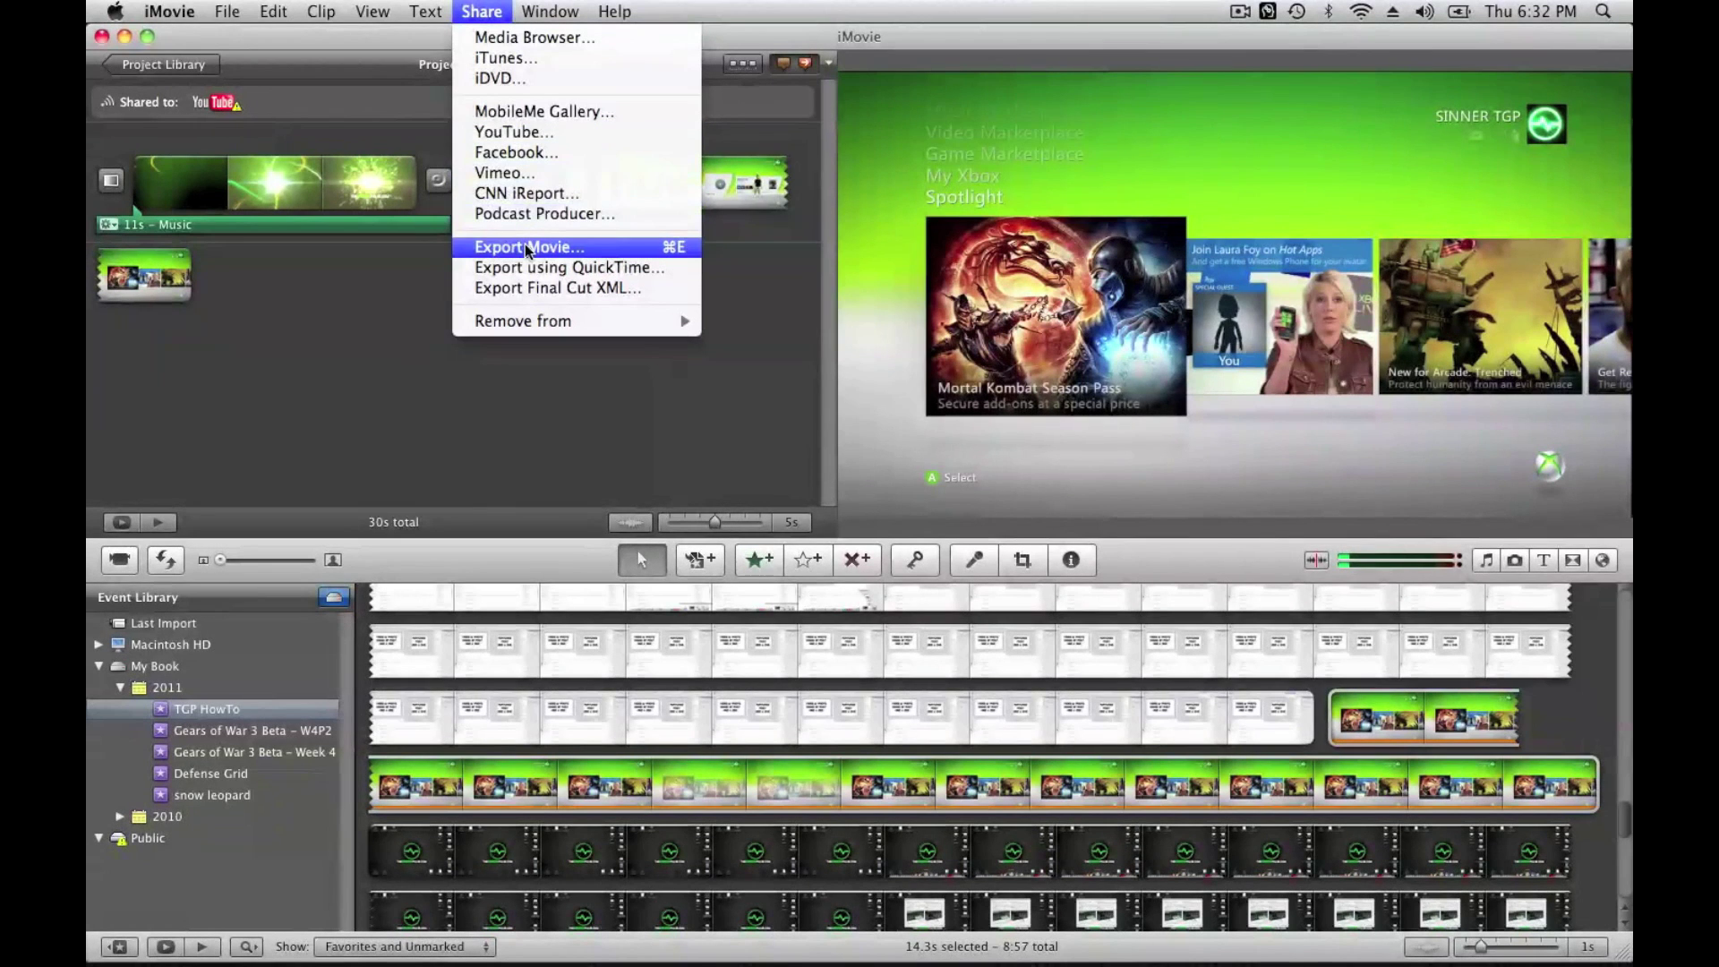
{"action": "left_click", "coordinate": [414, 299]}
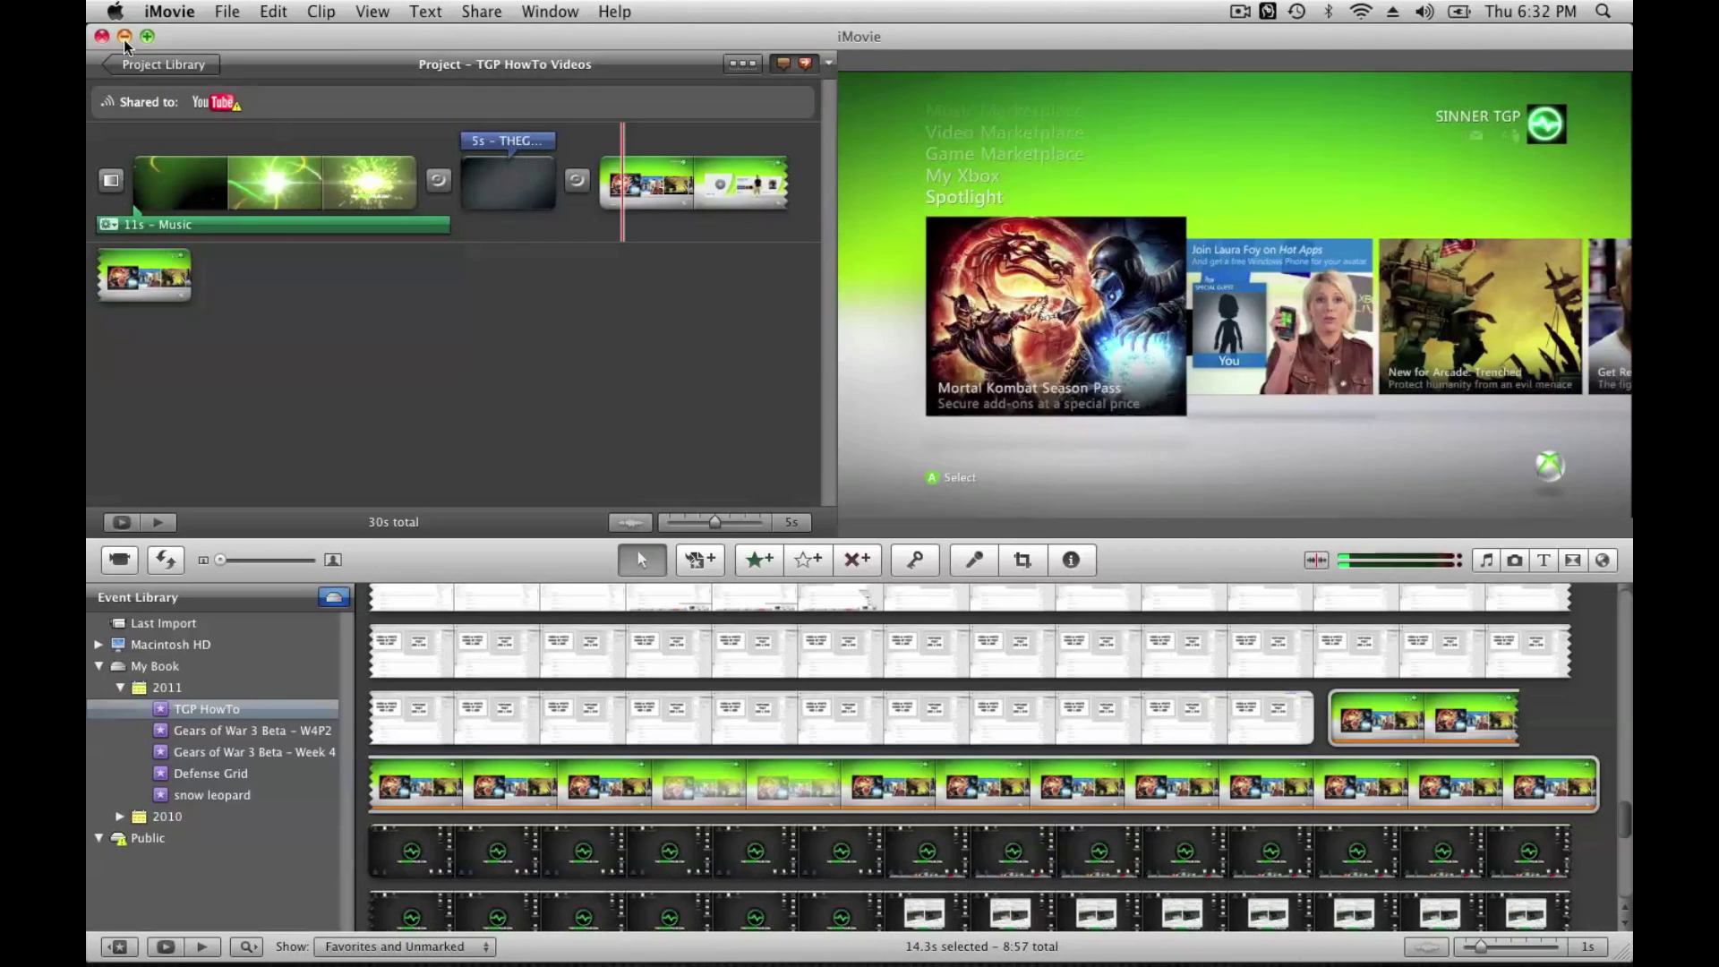
Quit iMovie.
{"action": "left_click", "coordinate": [168, 13]}
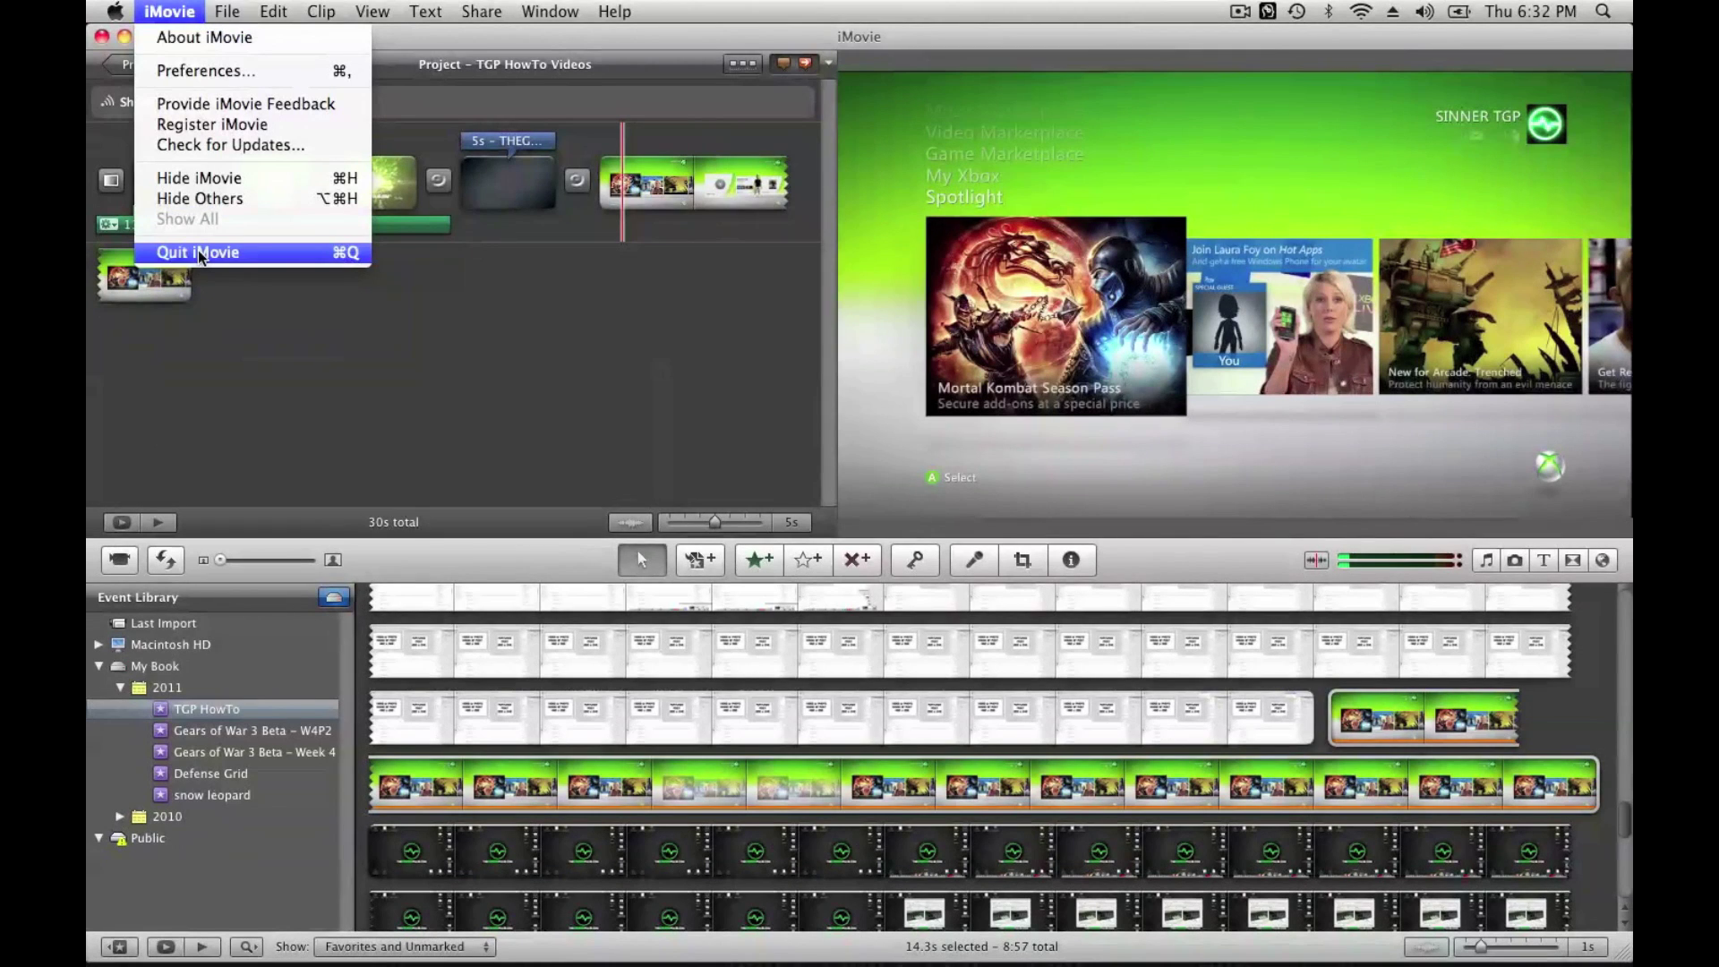
{"action": "left_click", "coordinate": [678, 351]}
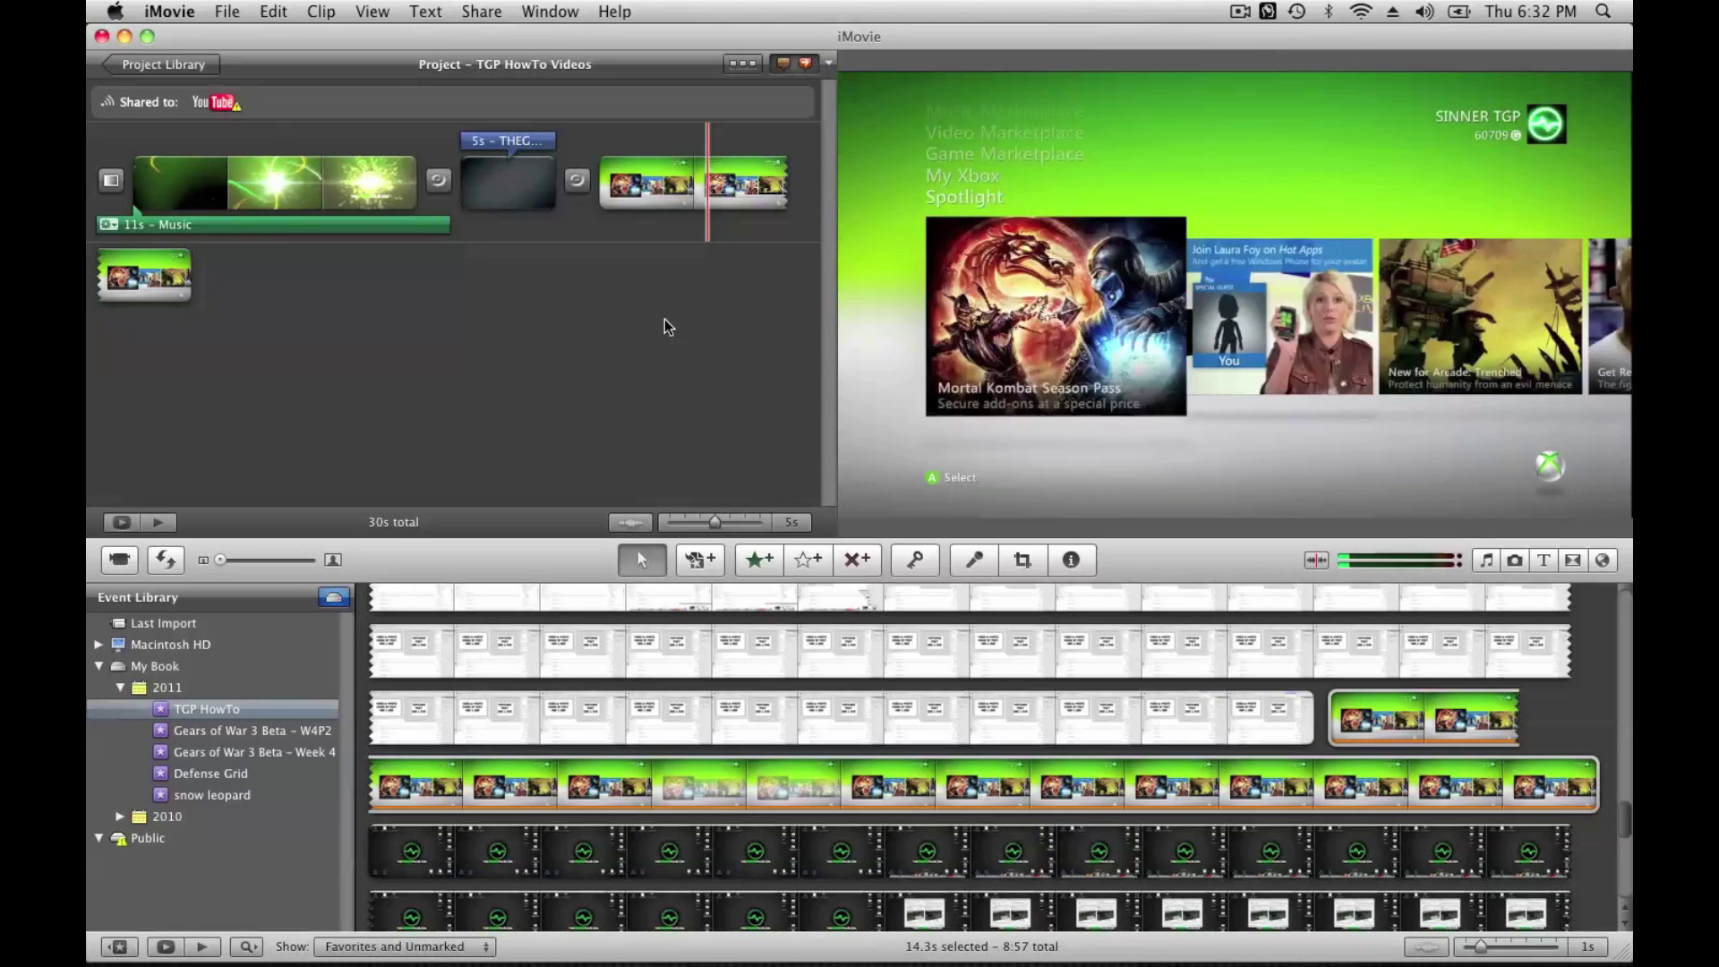
{"action": "left_click", "coordinate": [169, 10]}
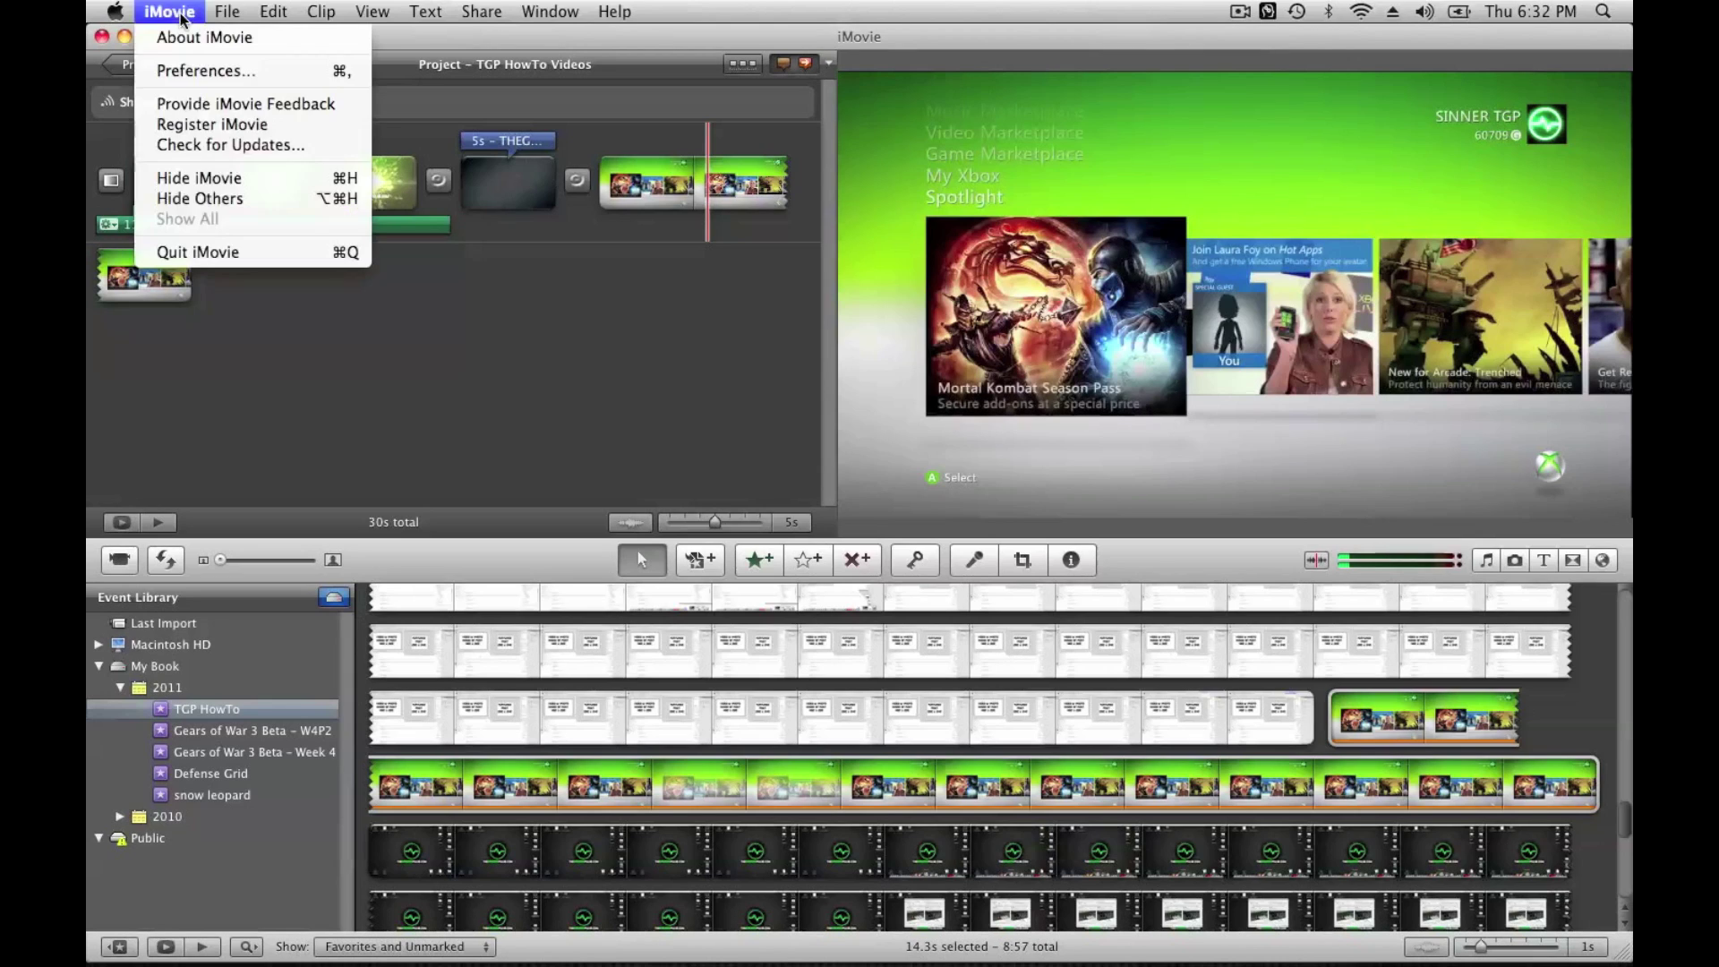
{"action": "left_click", "coordinate": [208, 256]}
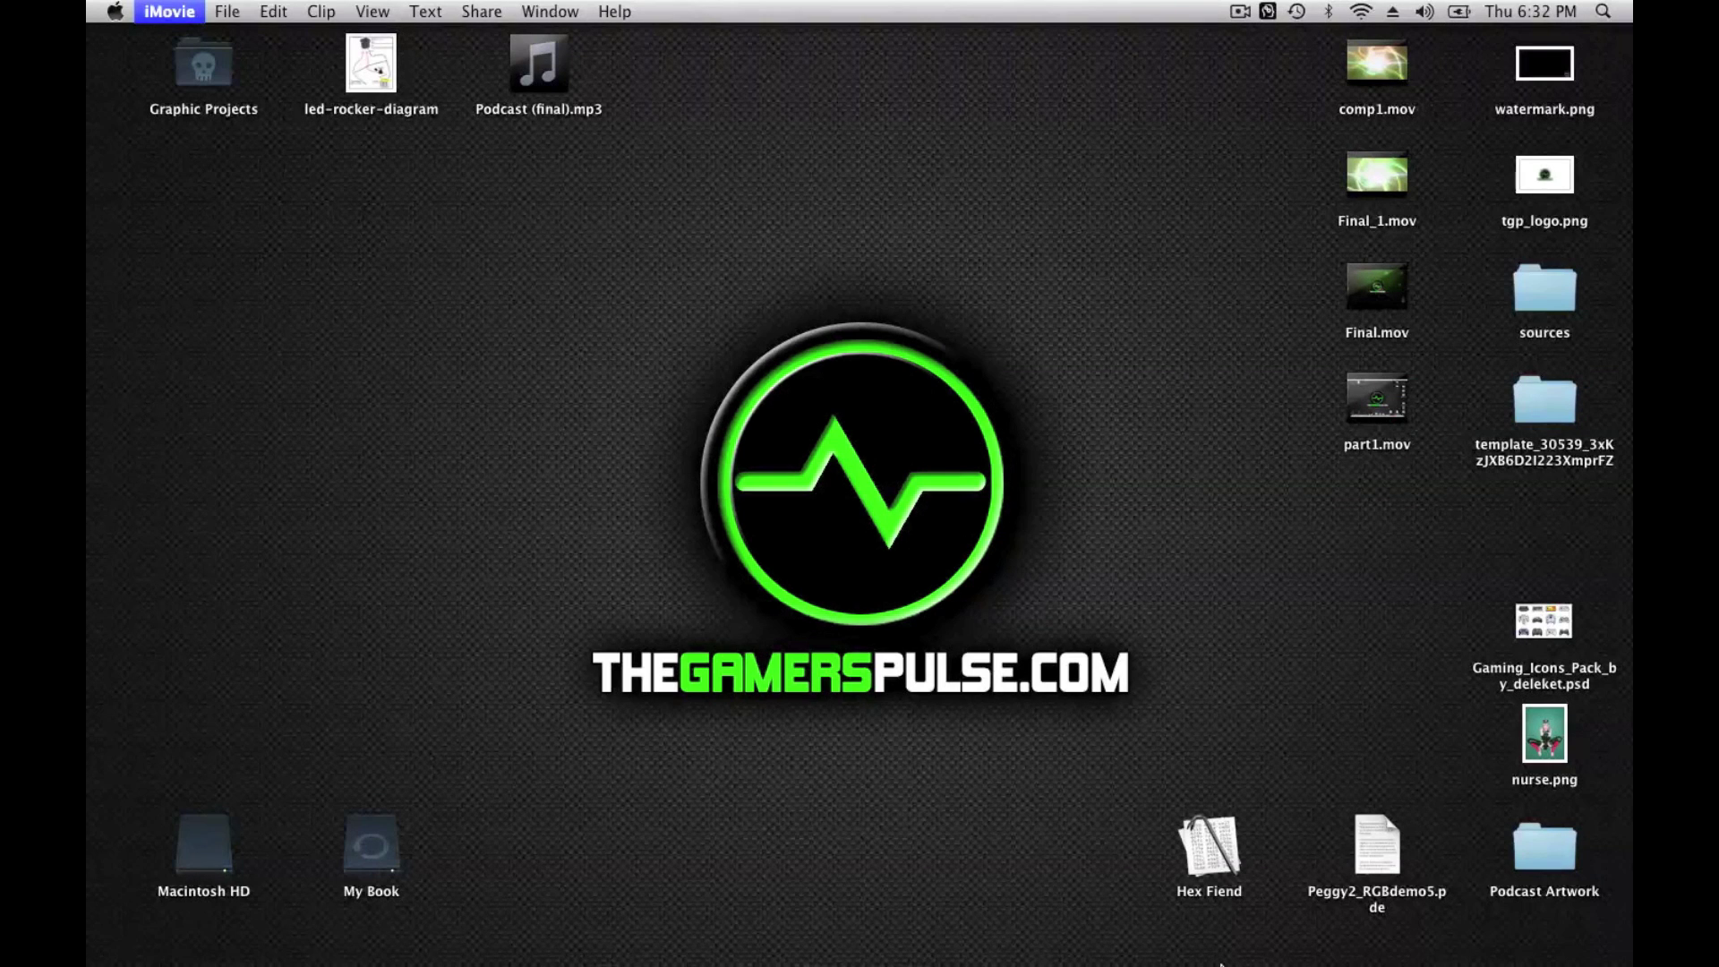
Quit Opera, closing the Ustream encoder profile XML file.
{"action": "mouse_move", "coordinate": [1297, 963]}
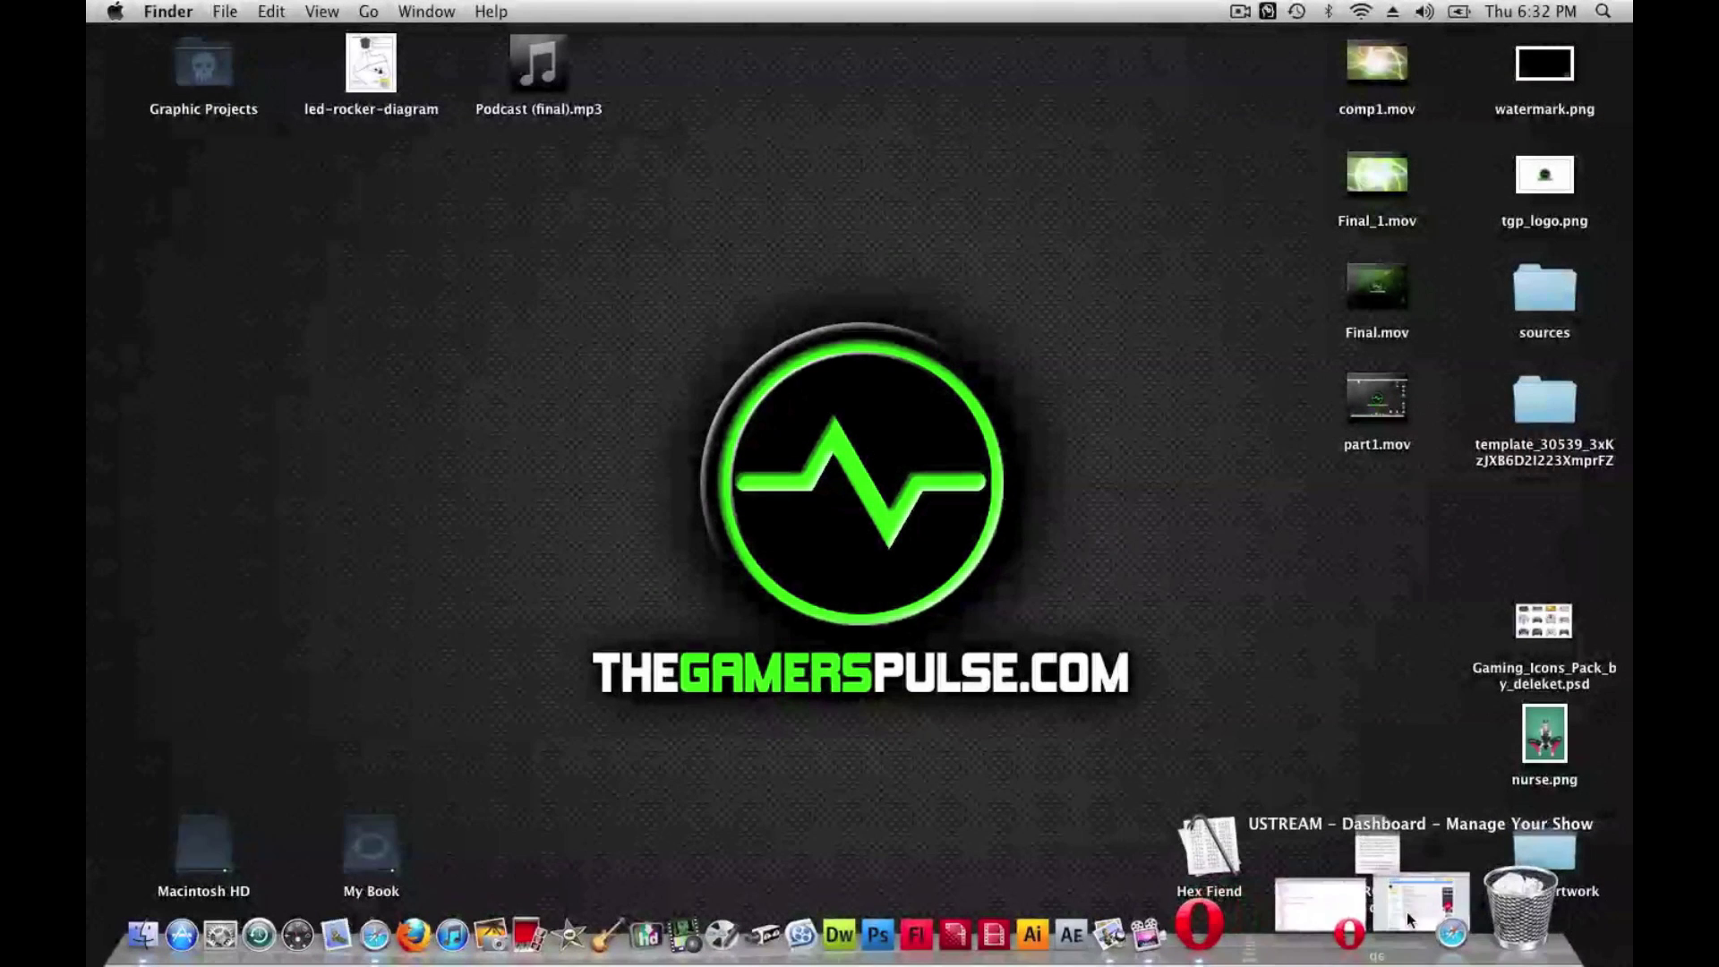
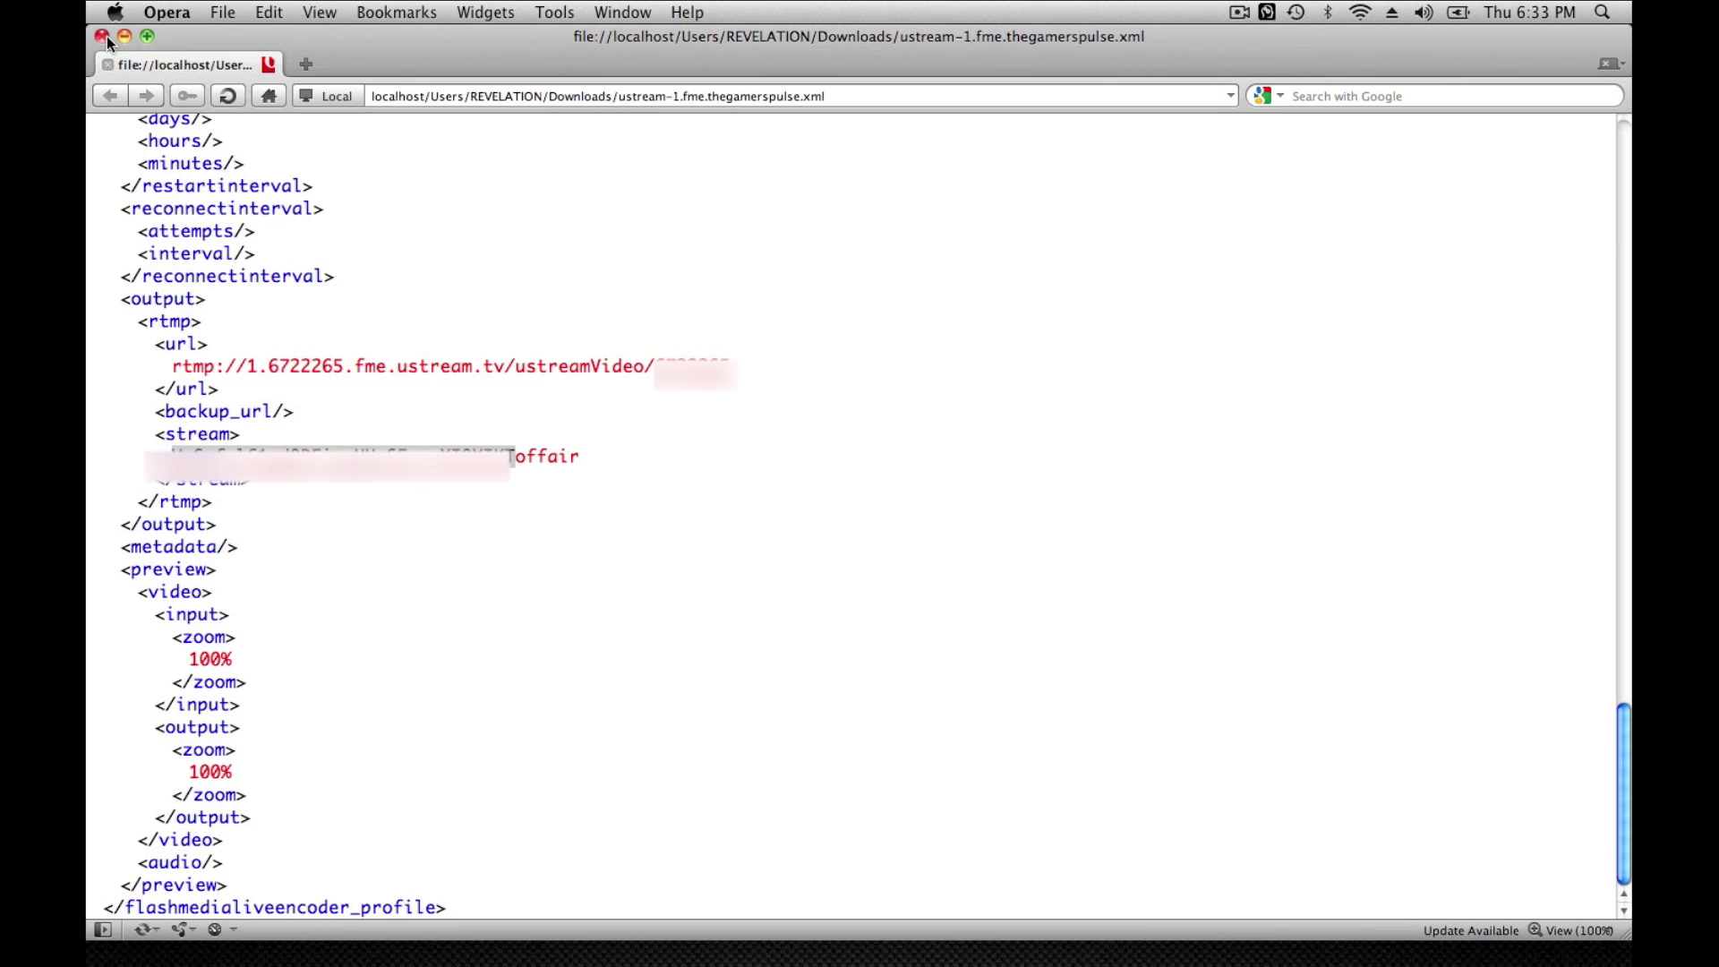
{"action": "left_click", "coordinate": [166, 13]}
{"action": "left_click", "coordinate": [169, 265]}
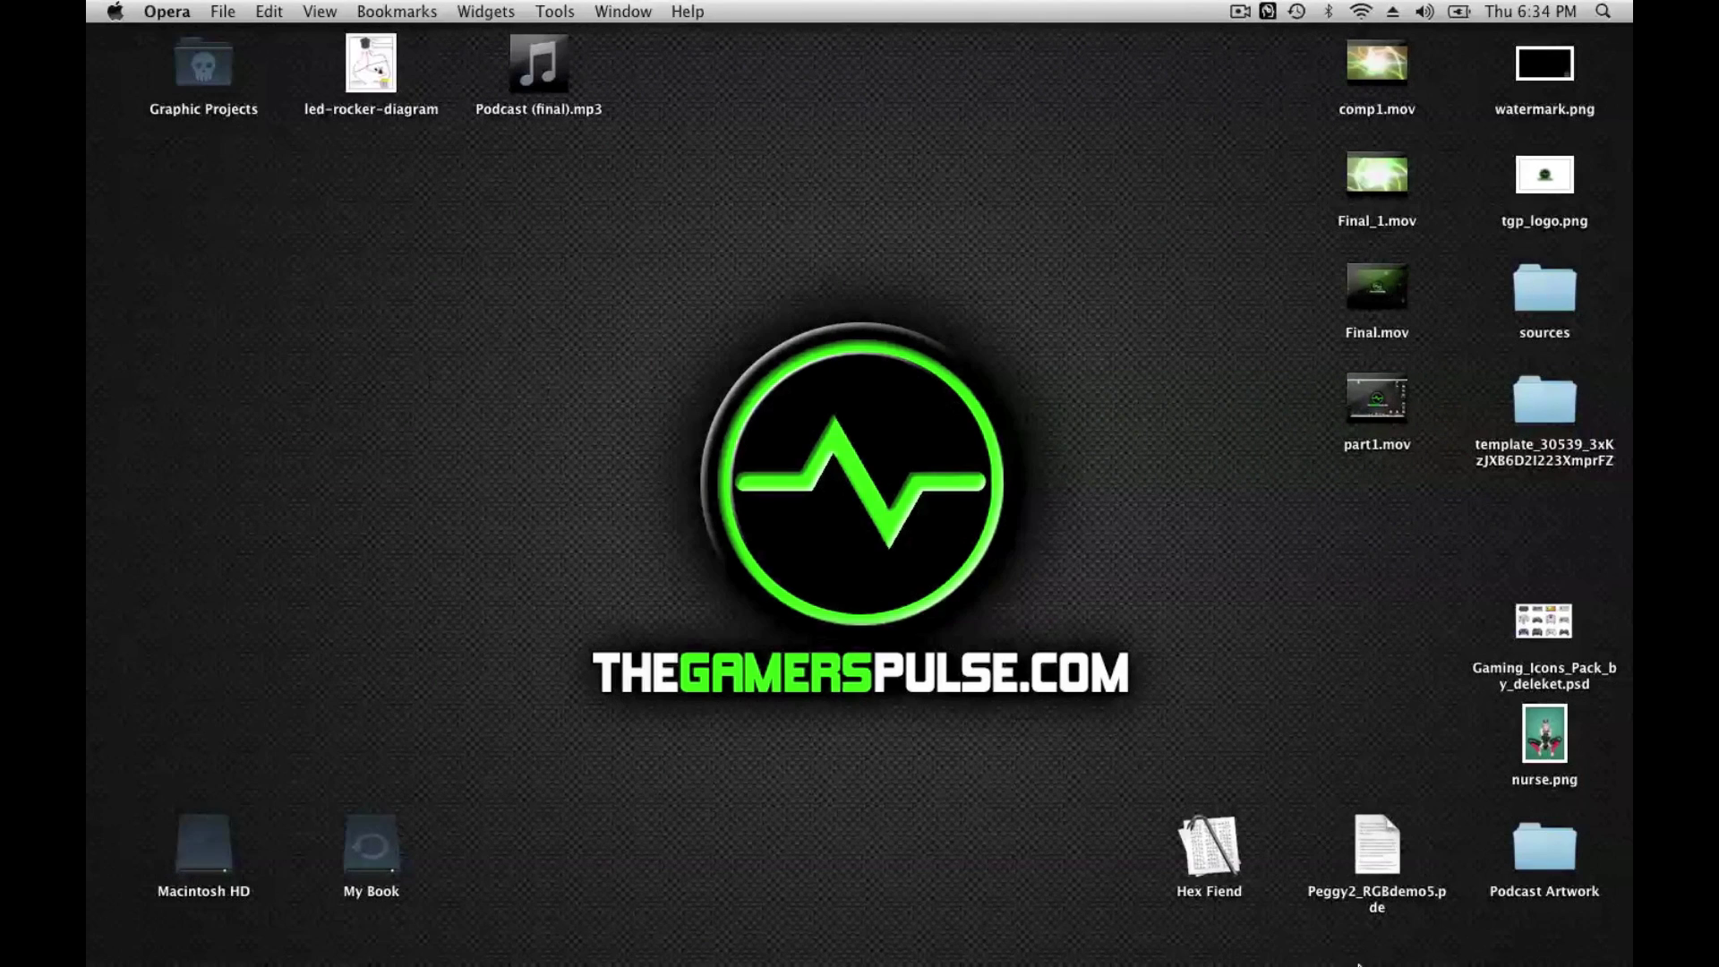
Review the available sound input and output devices in the Mac's Sound preferences, including Line In and Soundflower.
{"action": "mouse_move", "coordinate": [1358, 963]}
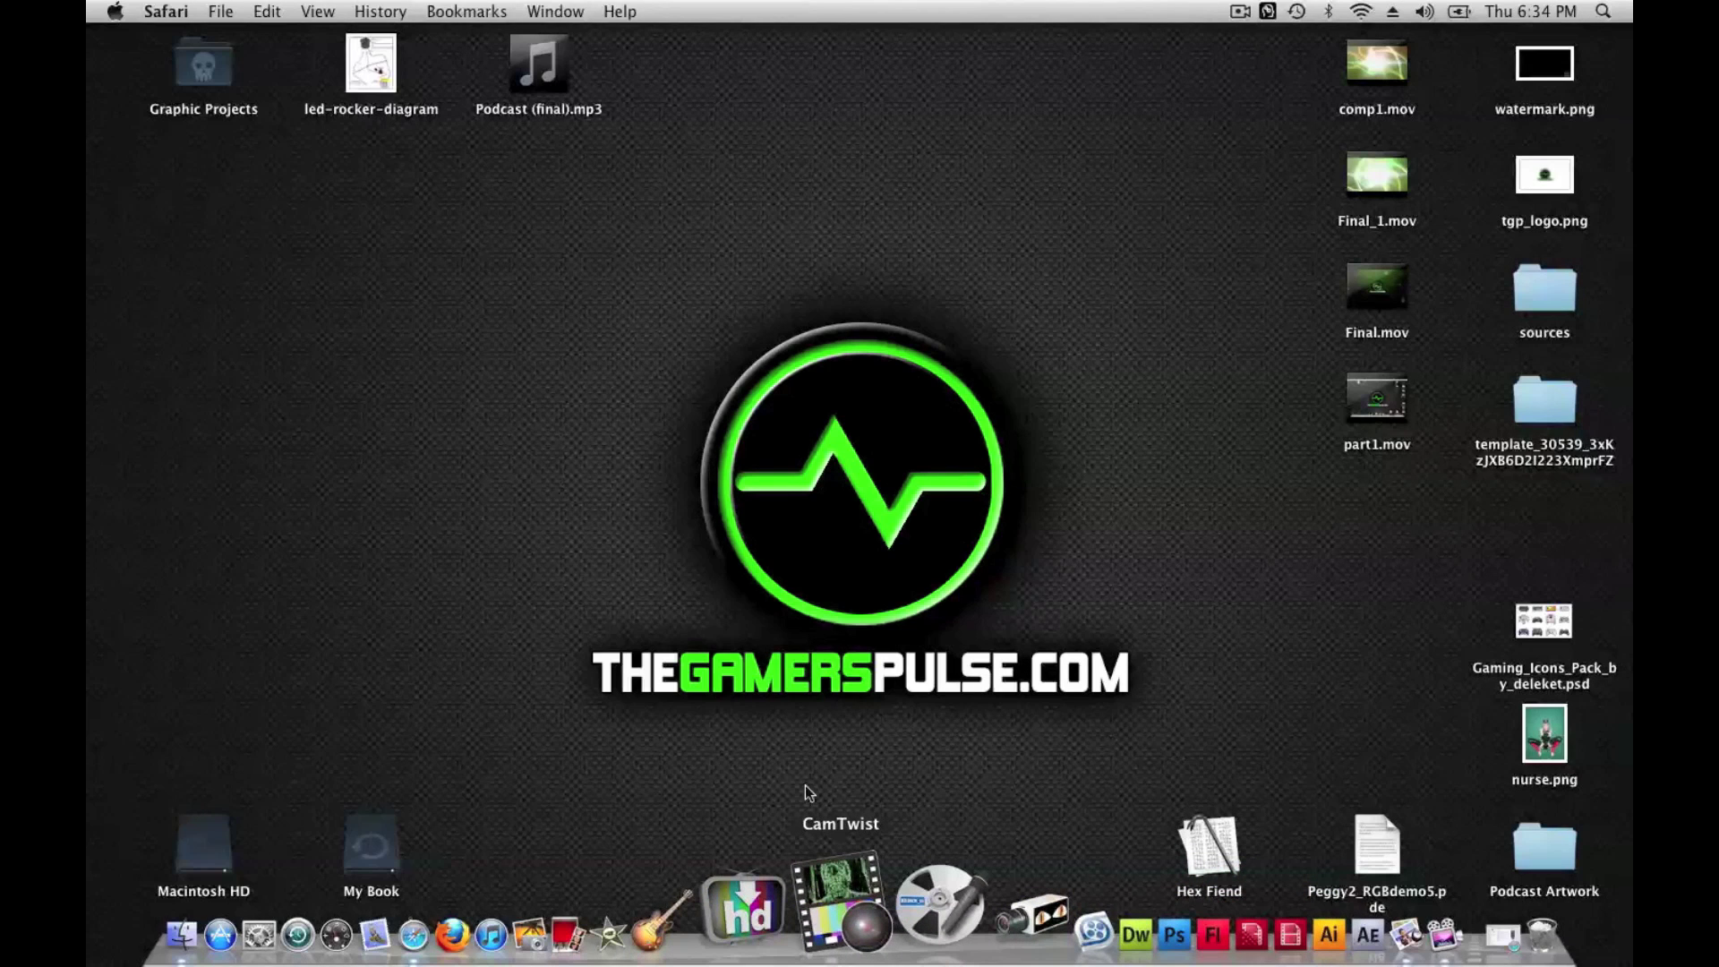
{"action": "left_click", "coordinate": [117, 12]}
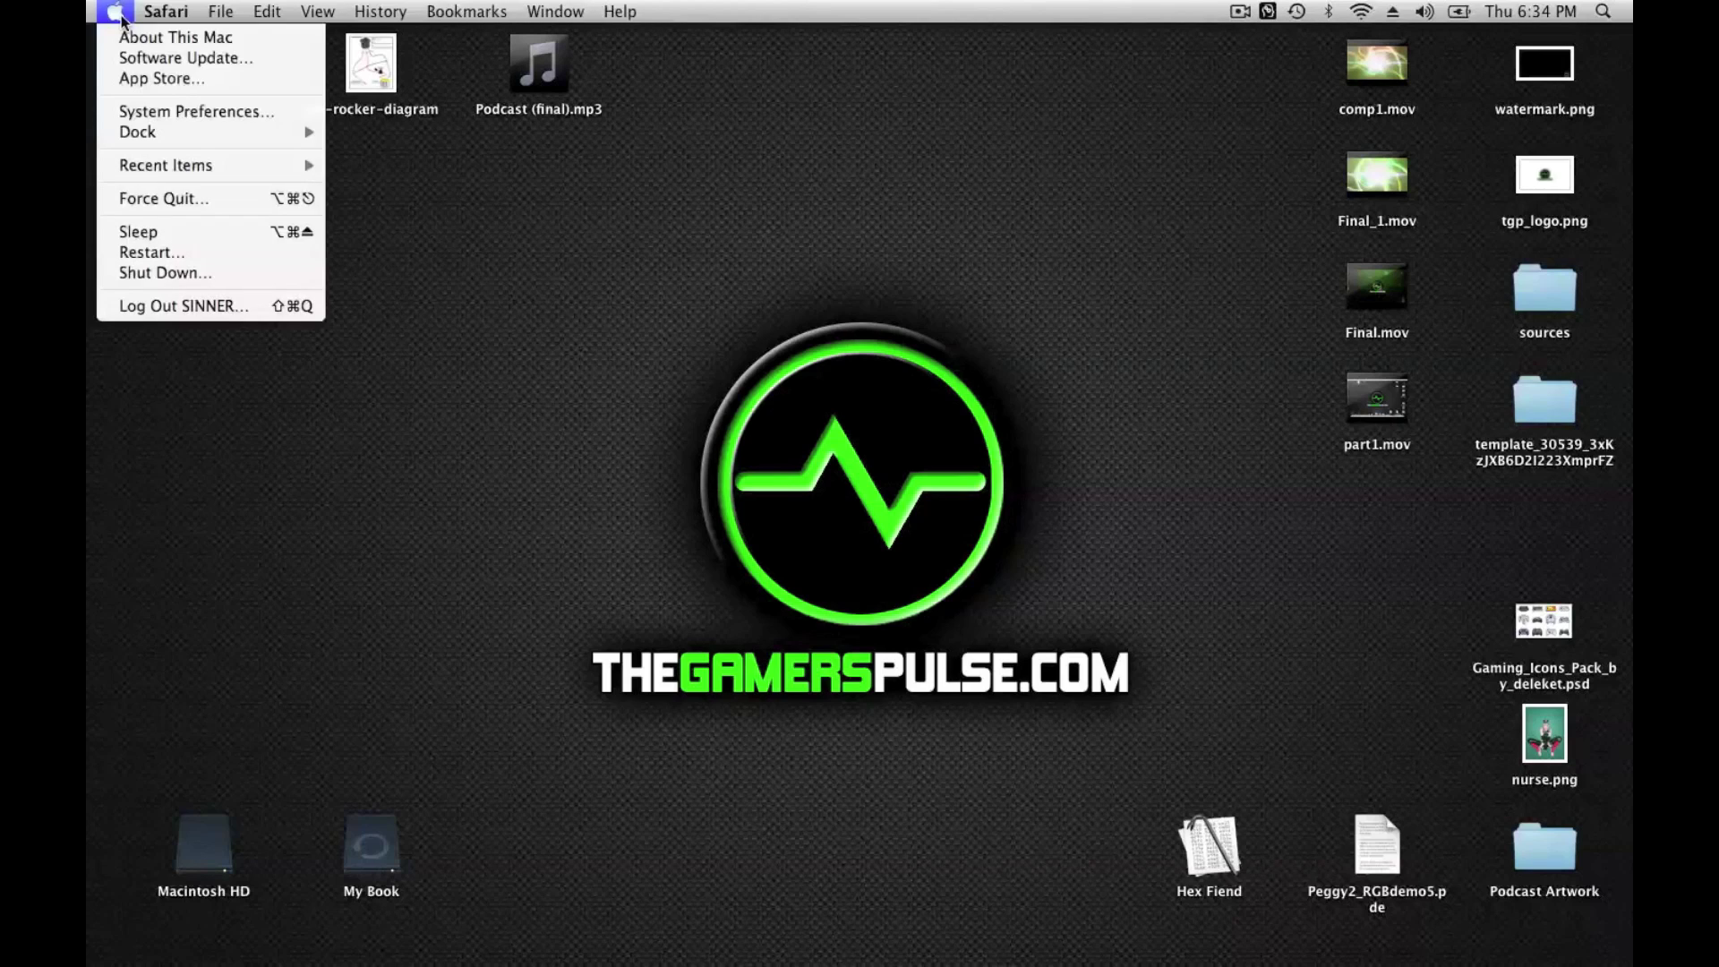
{"action": "left_click", "coordinate": [170, 112]}
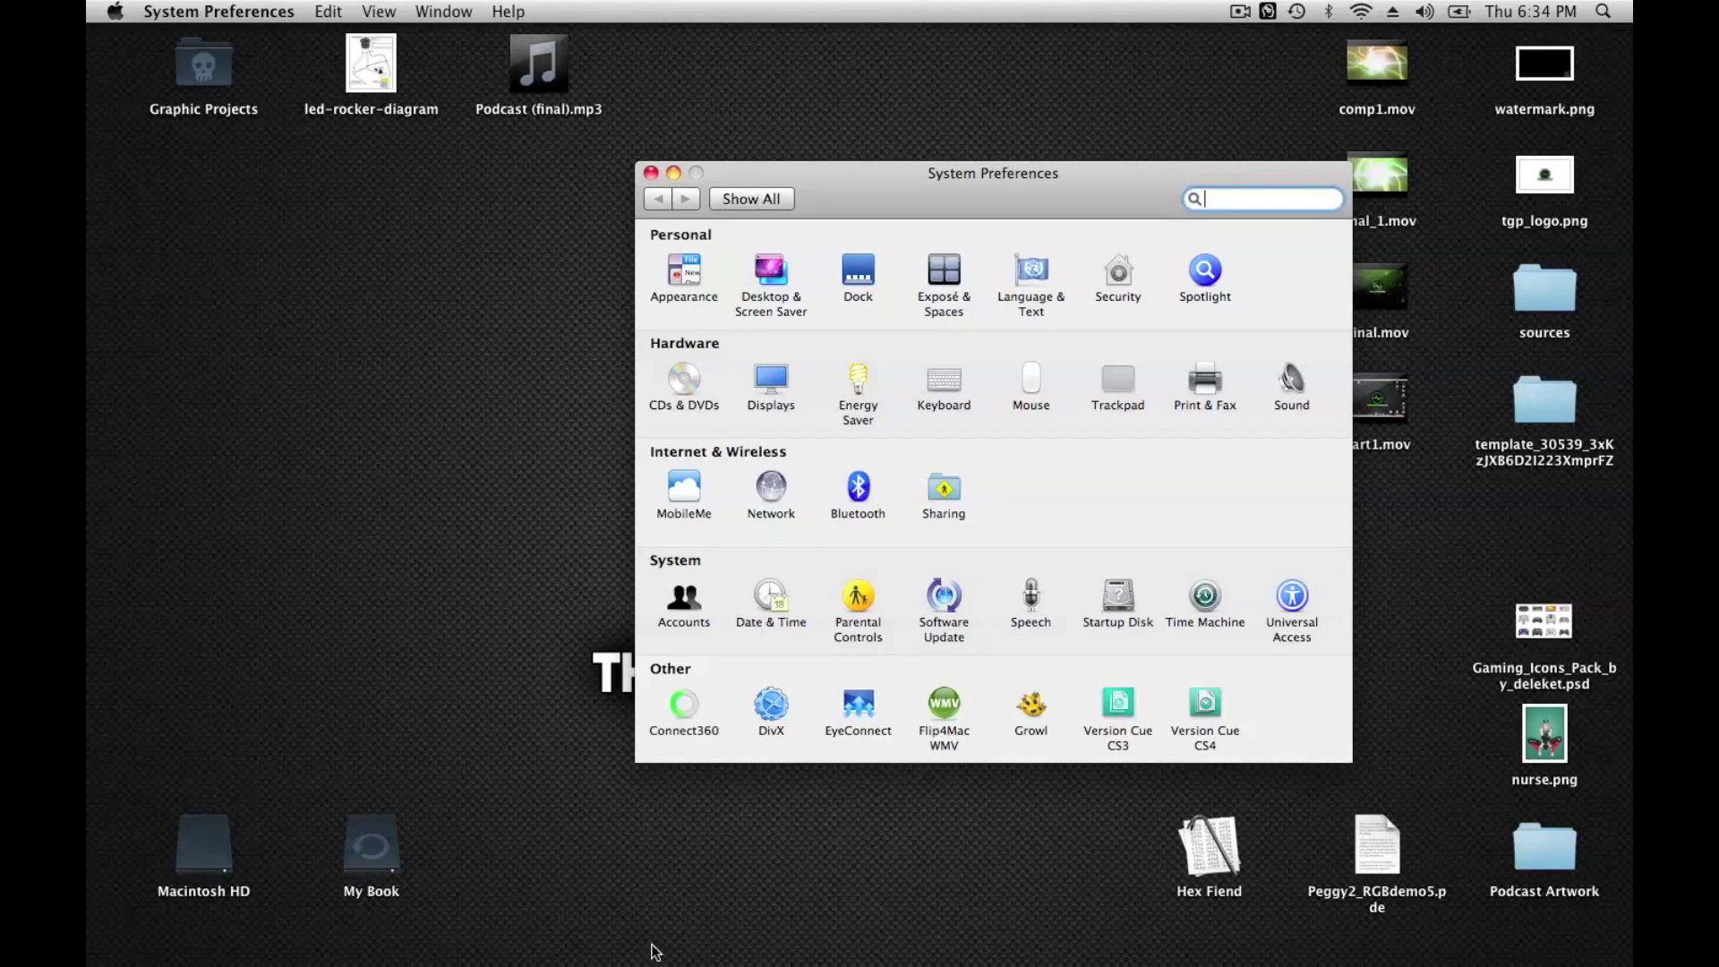
{"action": "left_click", "coordinate": [1290, 374]}
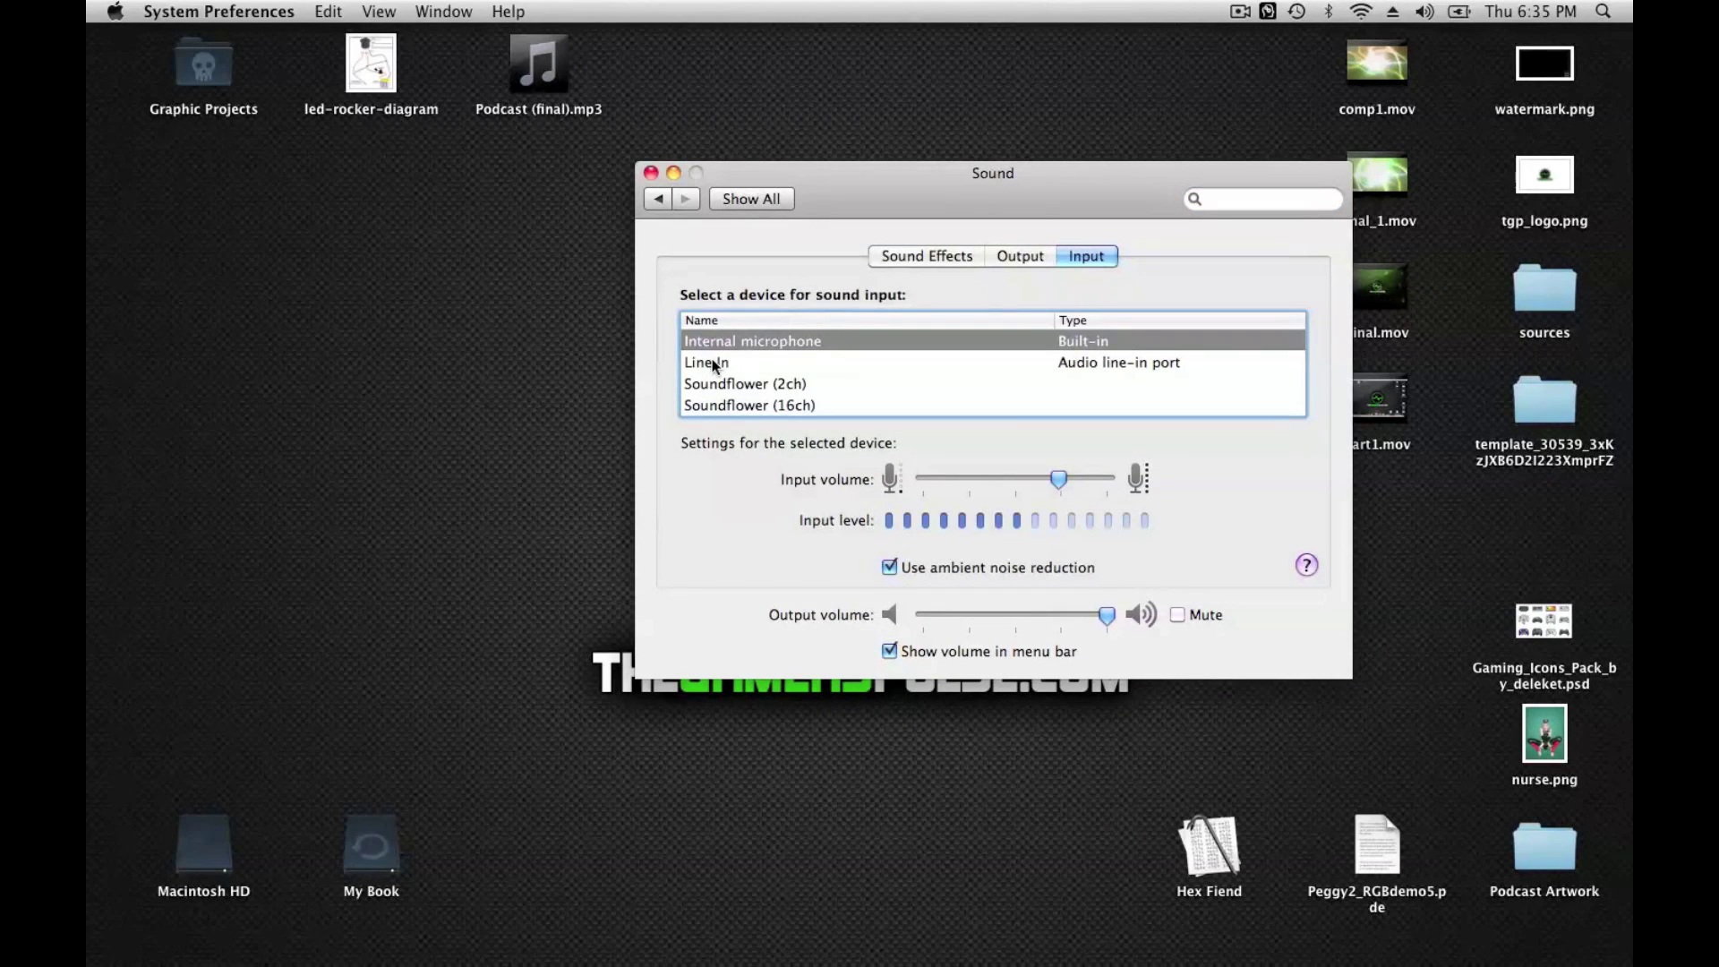
{"action": "left_click", "coordinate": [1023, 257]}
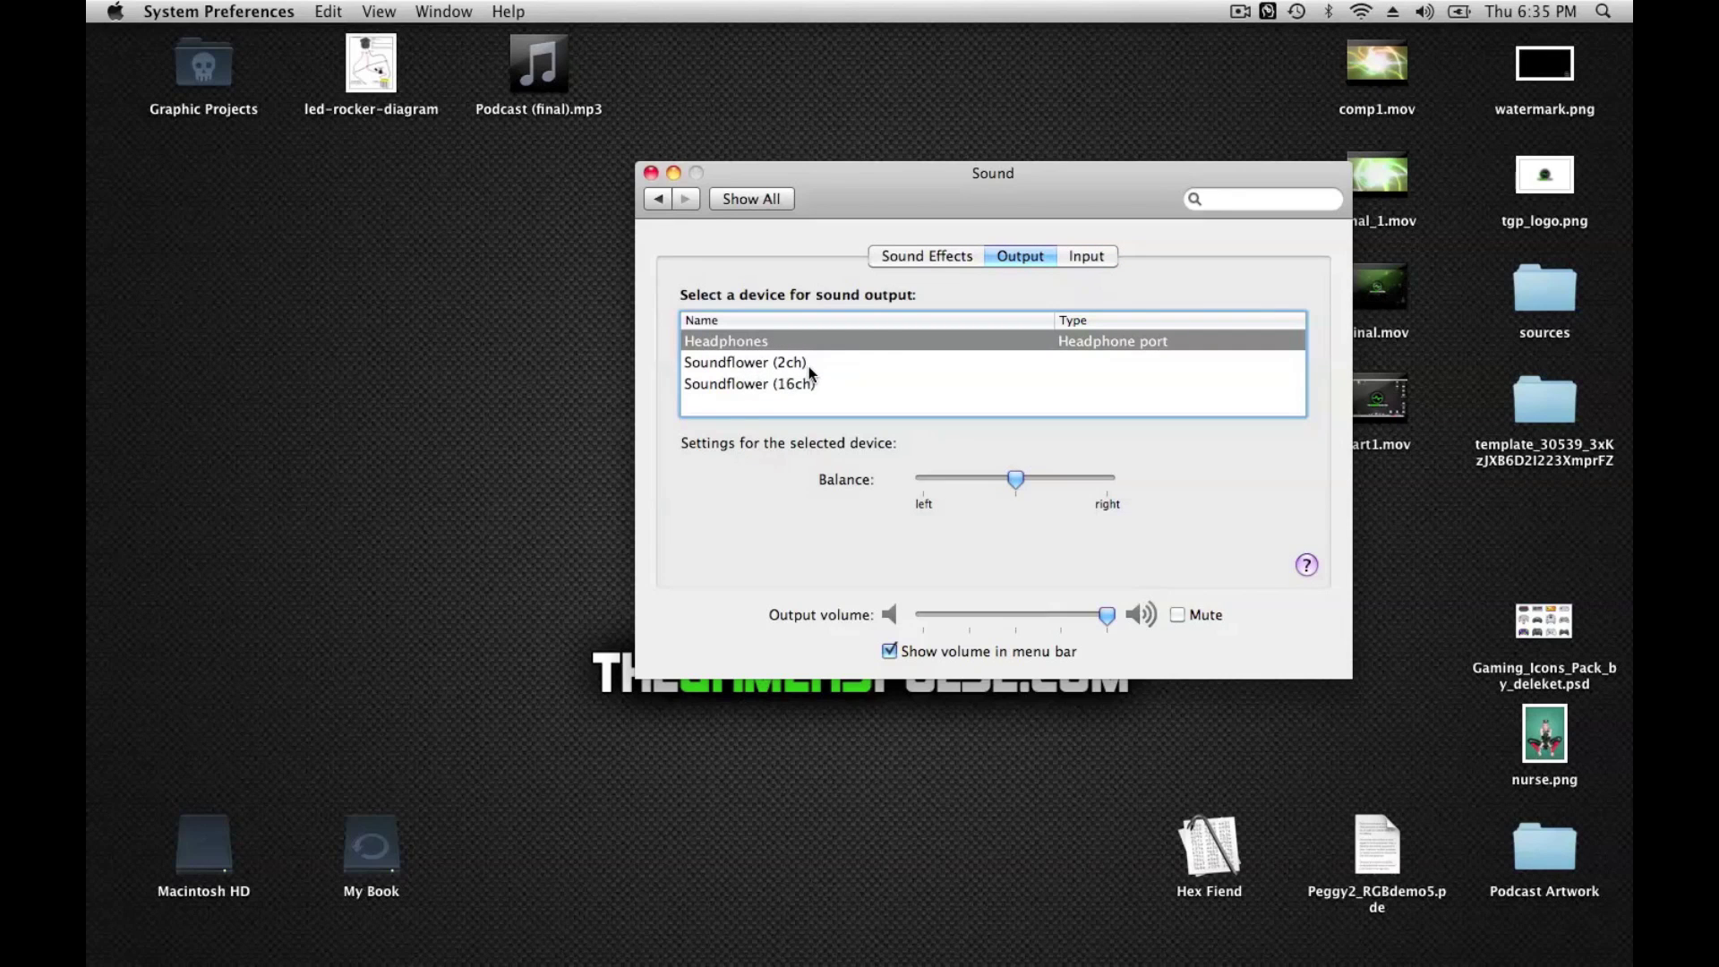
{"action": "left_click", "coordinate": [1094, 255]}
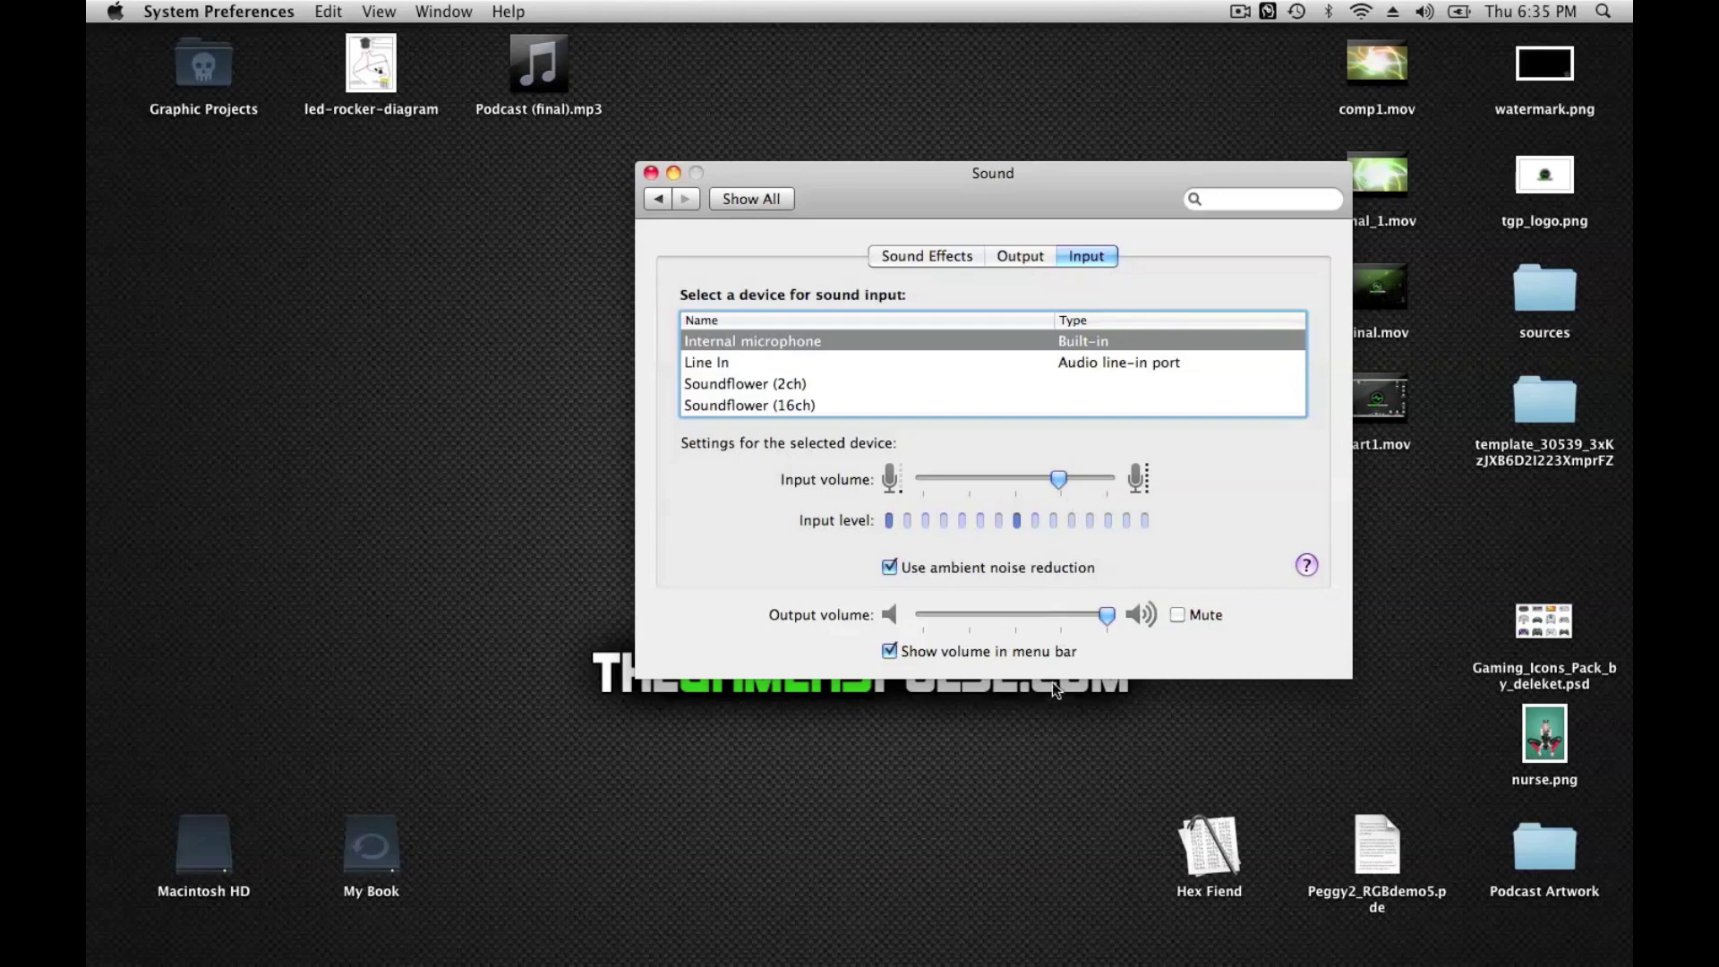
{"action": "mouse_move", "coordinate": [847, 958]}
{"action": "left_click", "coordinate": [651, 172]}
{"action": "left_click", "coordinate": [696, 243]}
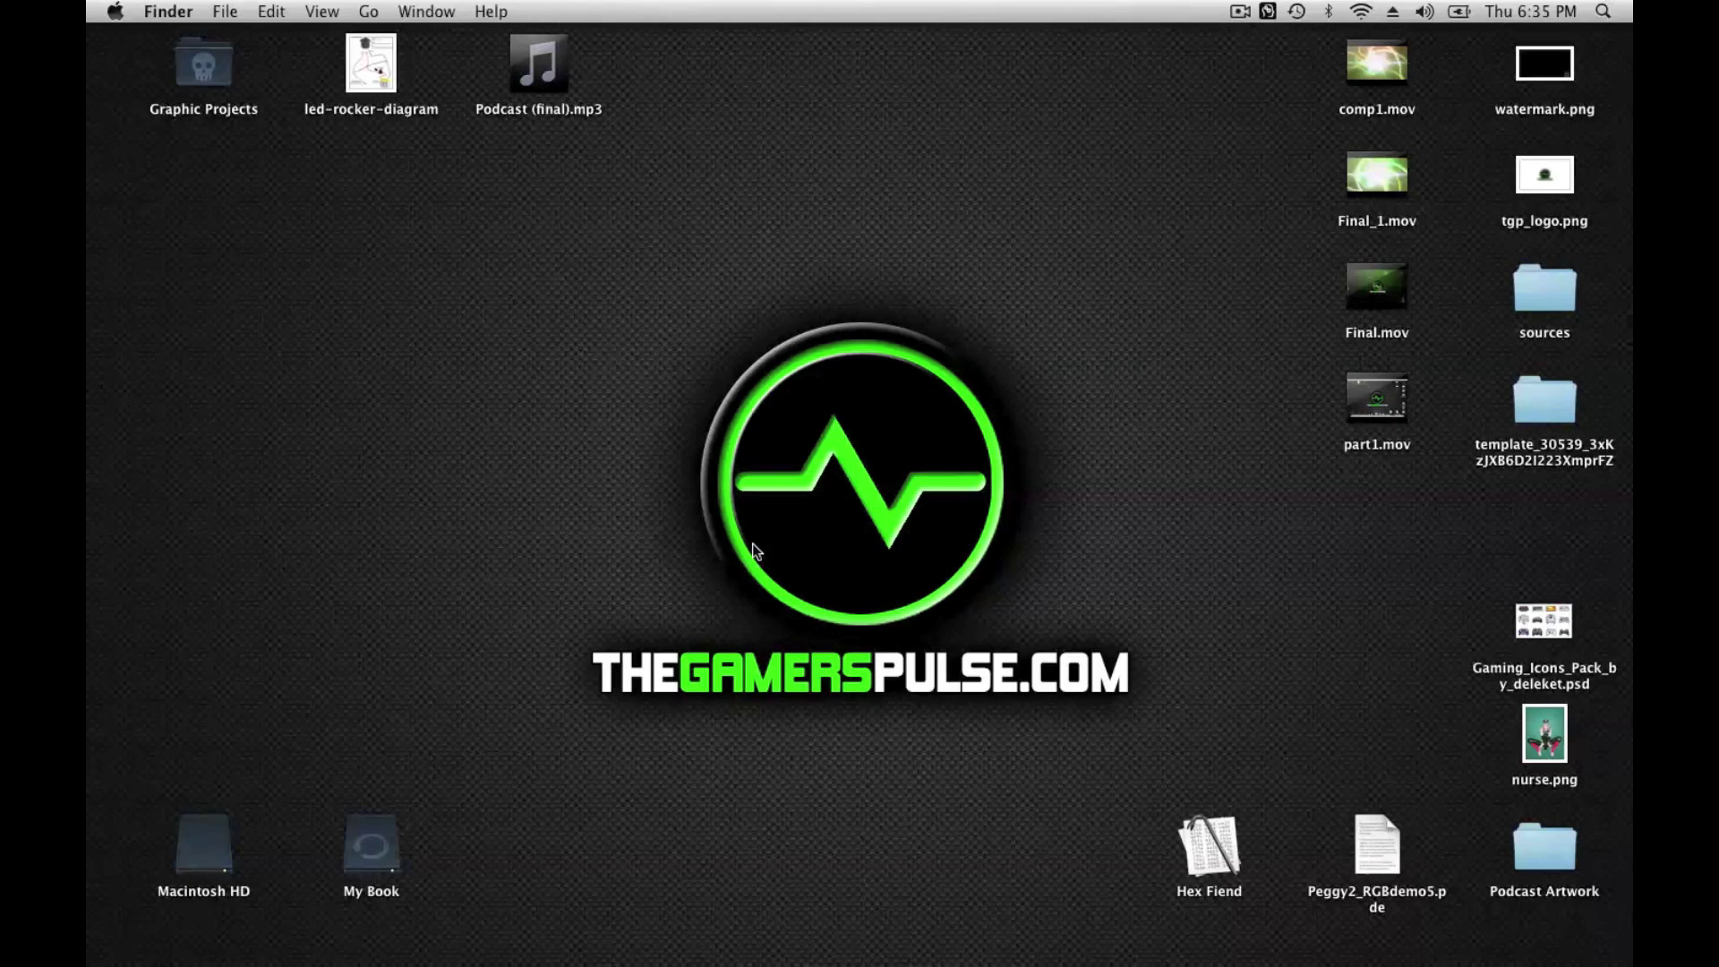
Switch to HDPVRCapture, enable monitoring video while recording to disk, and start recording.
{"action": "mouse_move", "coordinate": [1132, 936]}
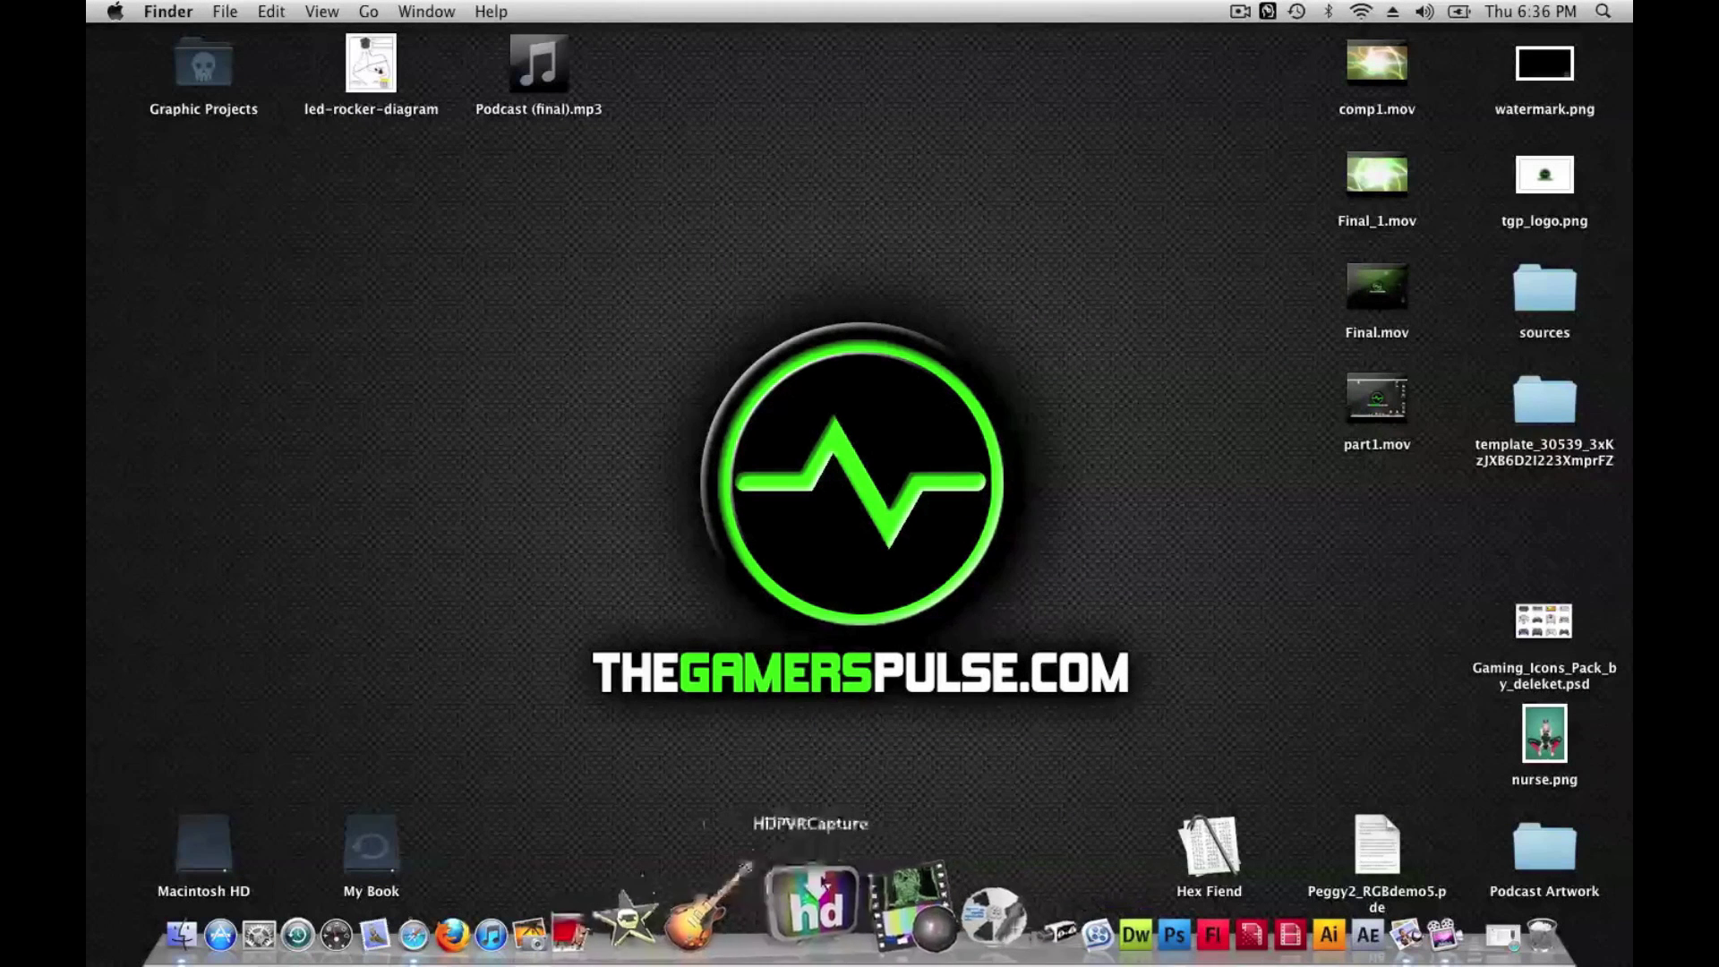
{"action": "left_click", "coordinate": [816, 883]}
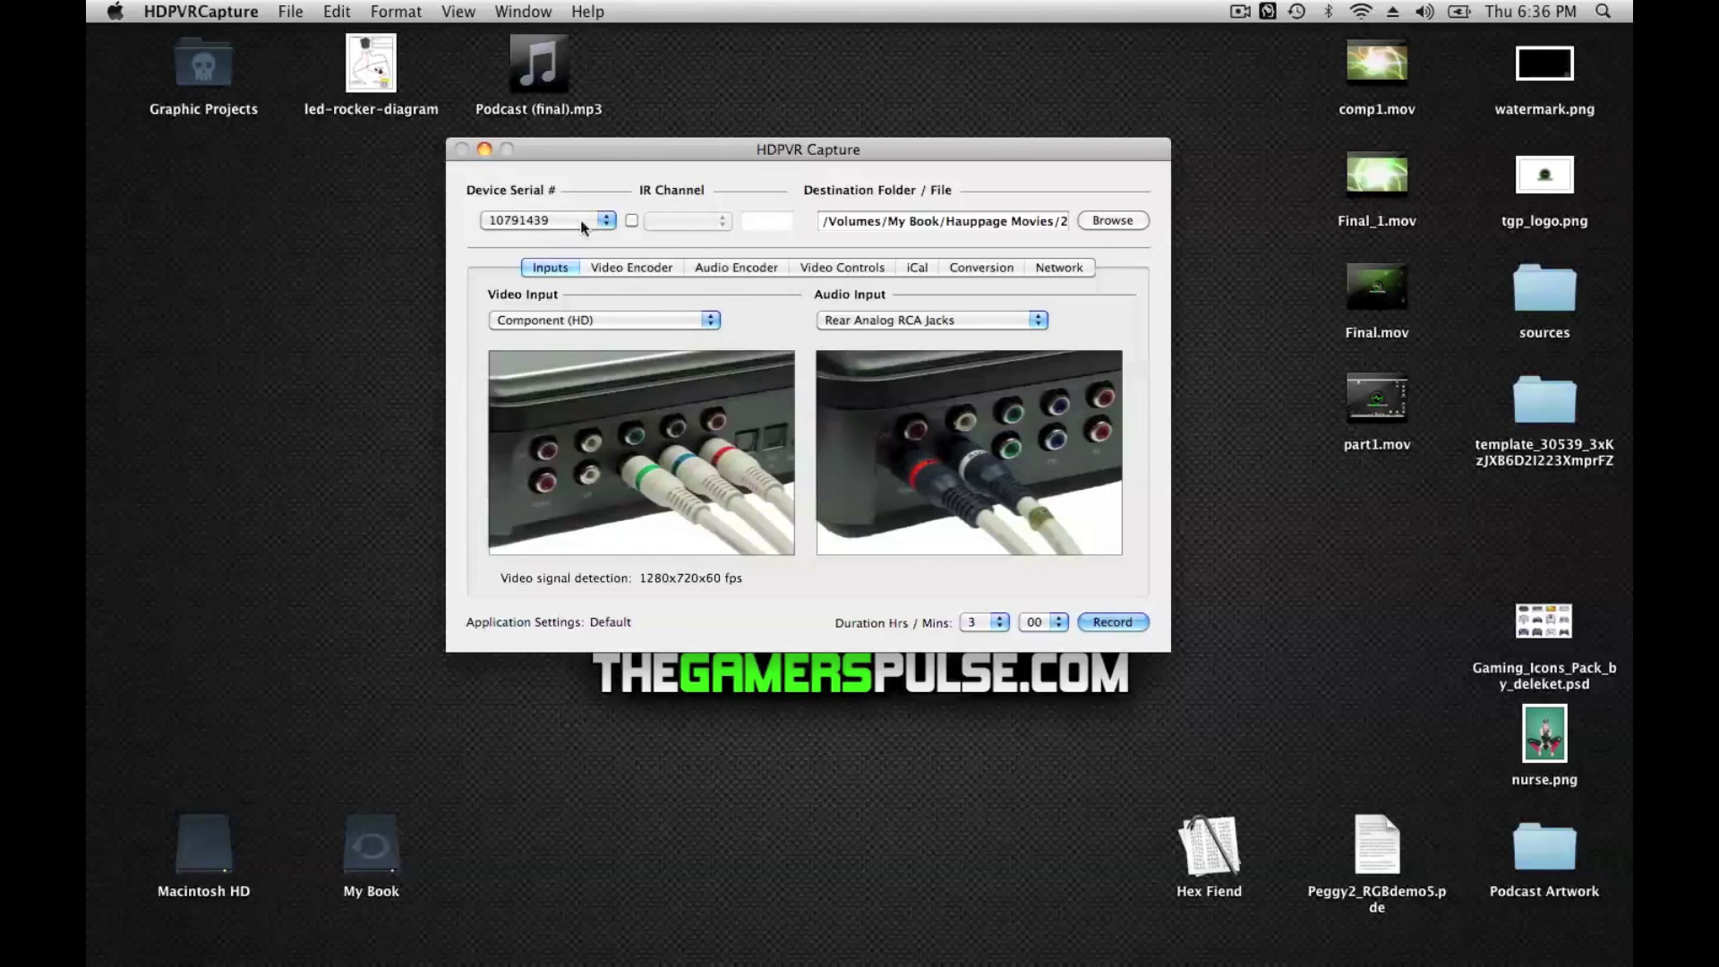
{"action": "left_click", "coordinate": [748, 266]}
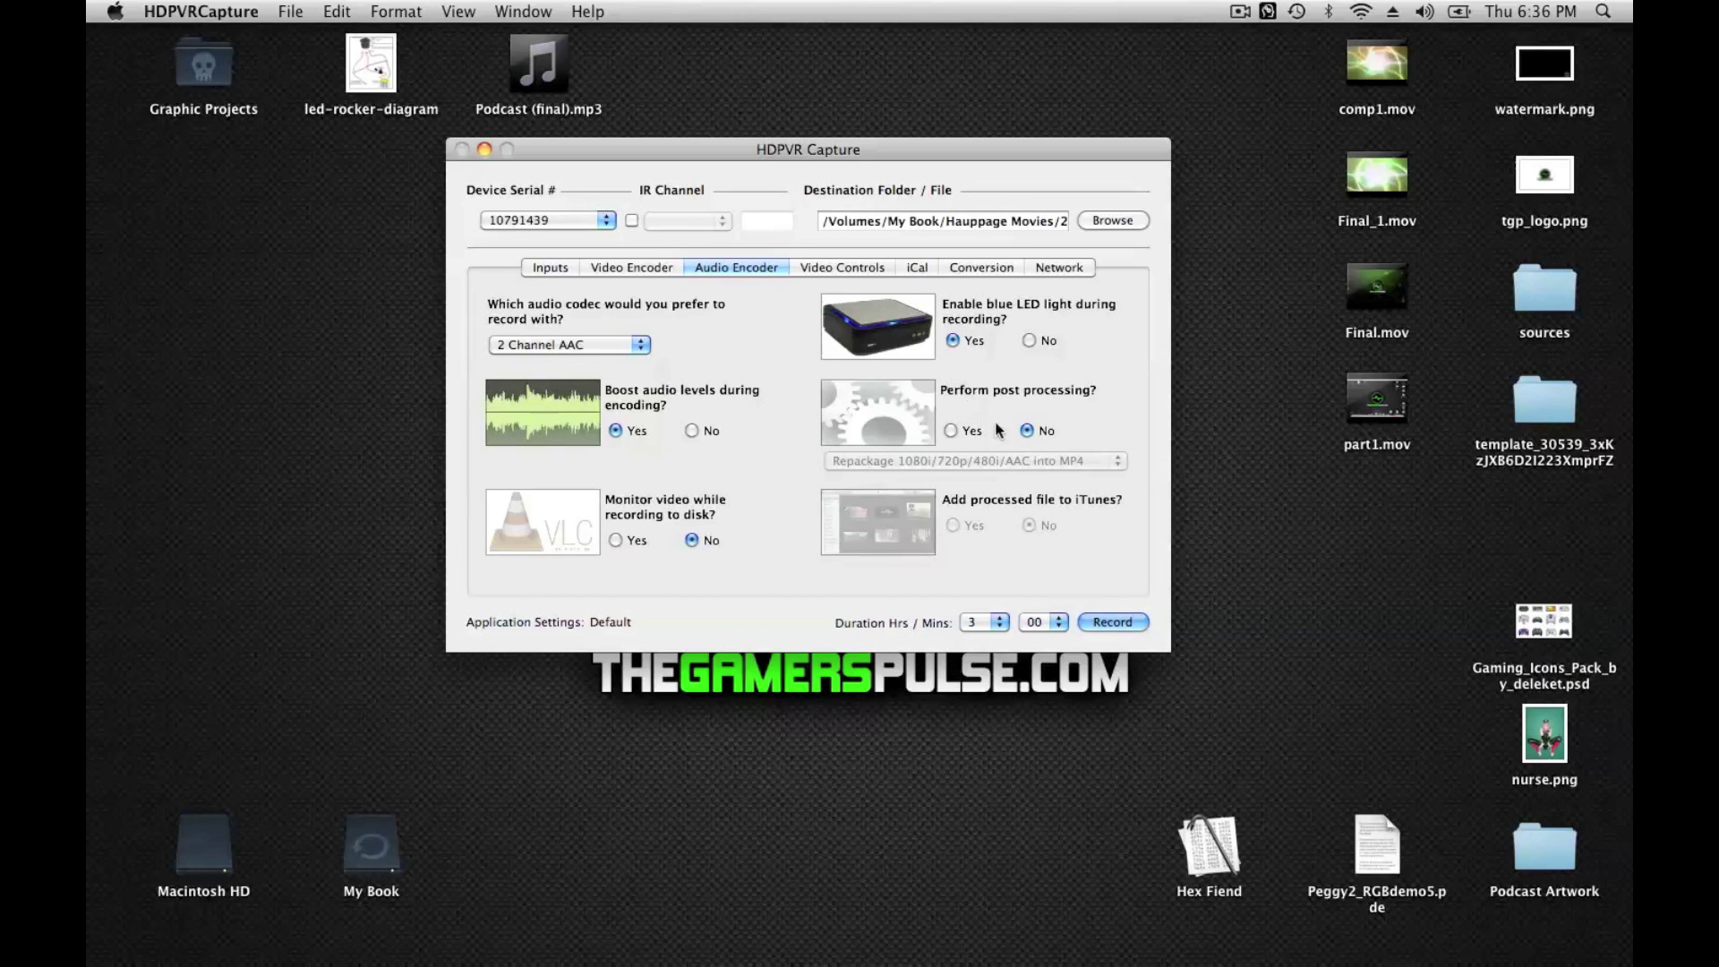
{"action": "left_click", "coordinate": [614, 539]}
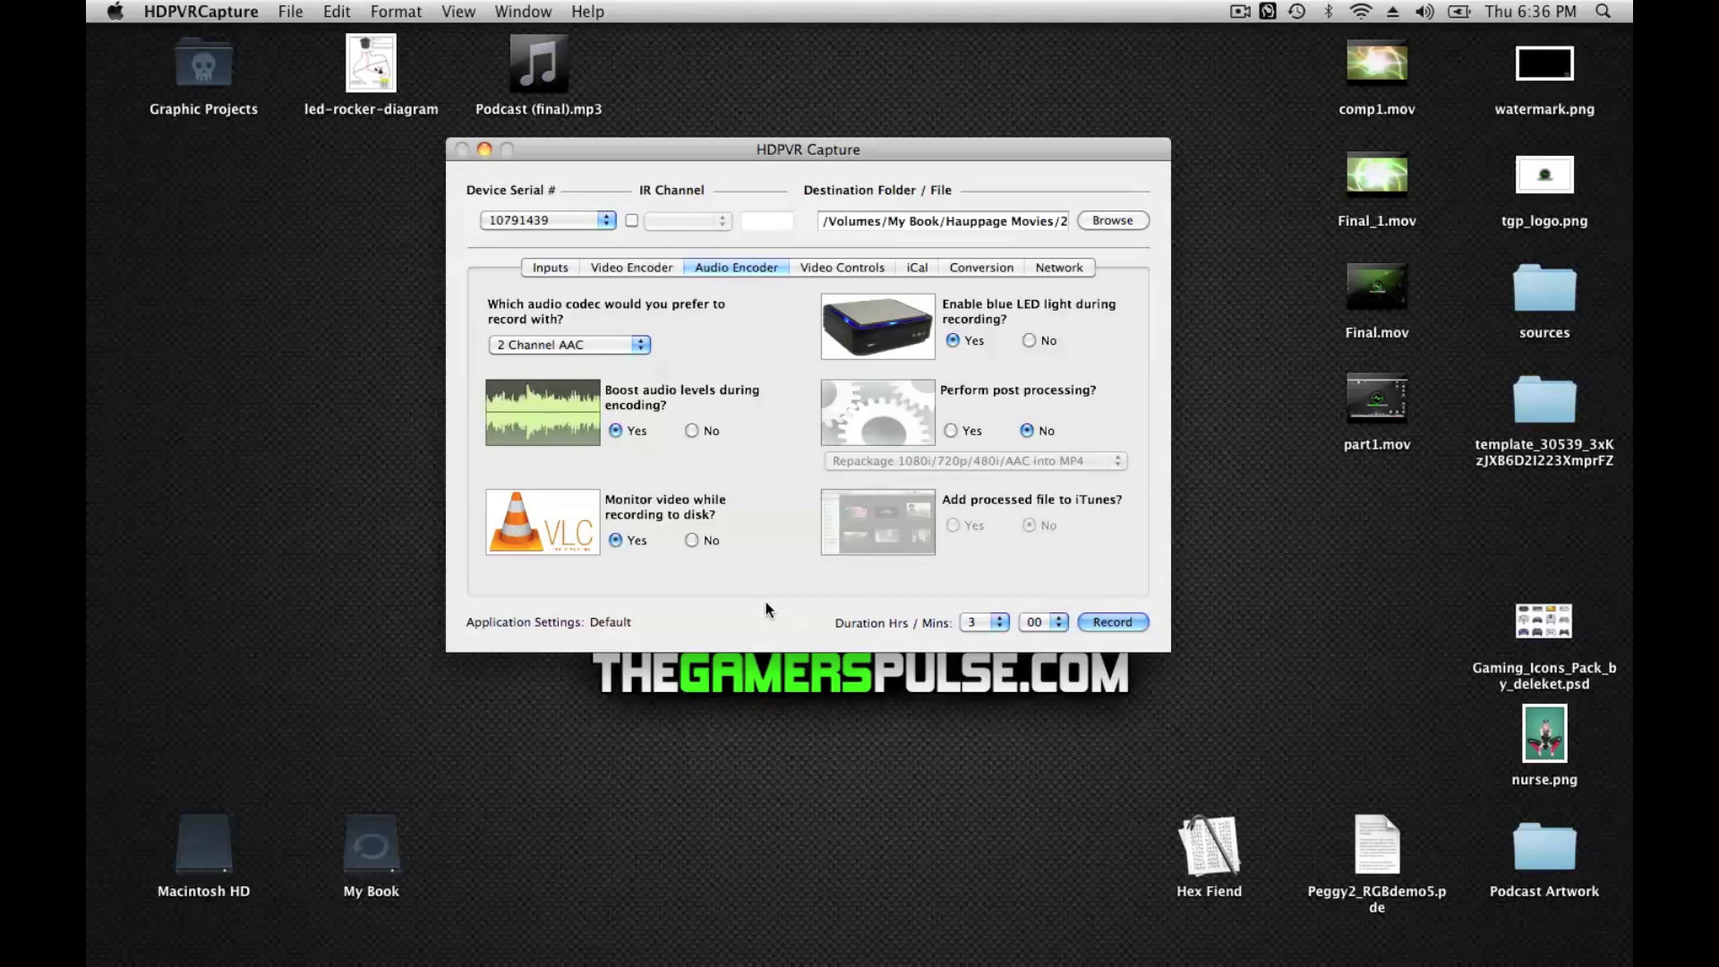
{"action": "left_click", "coordinate": [1119, 622]}
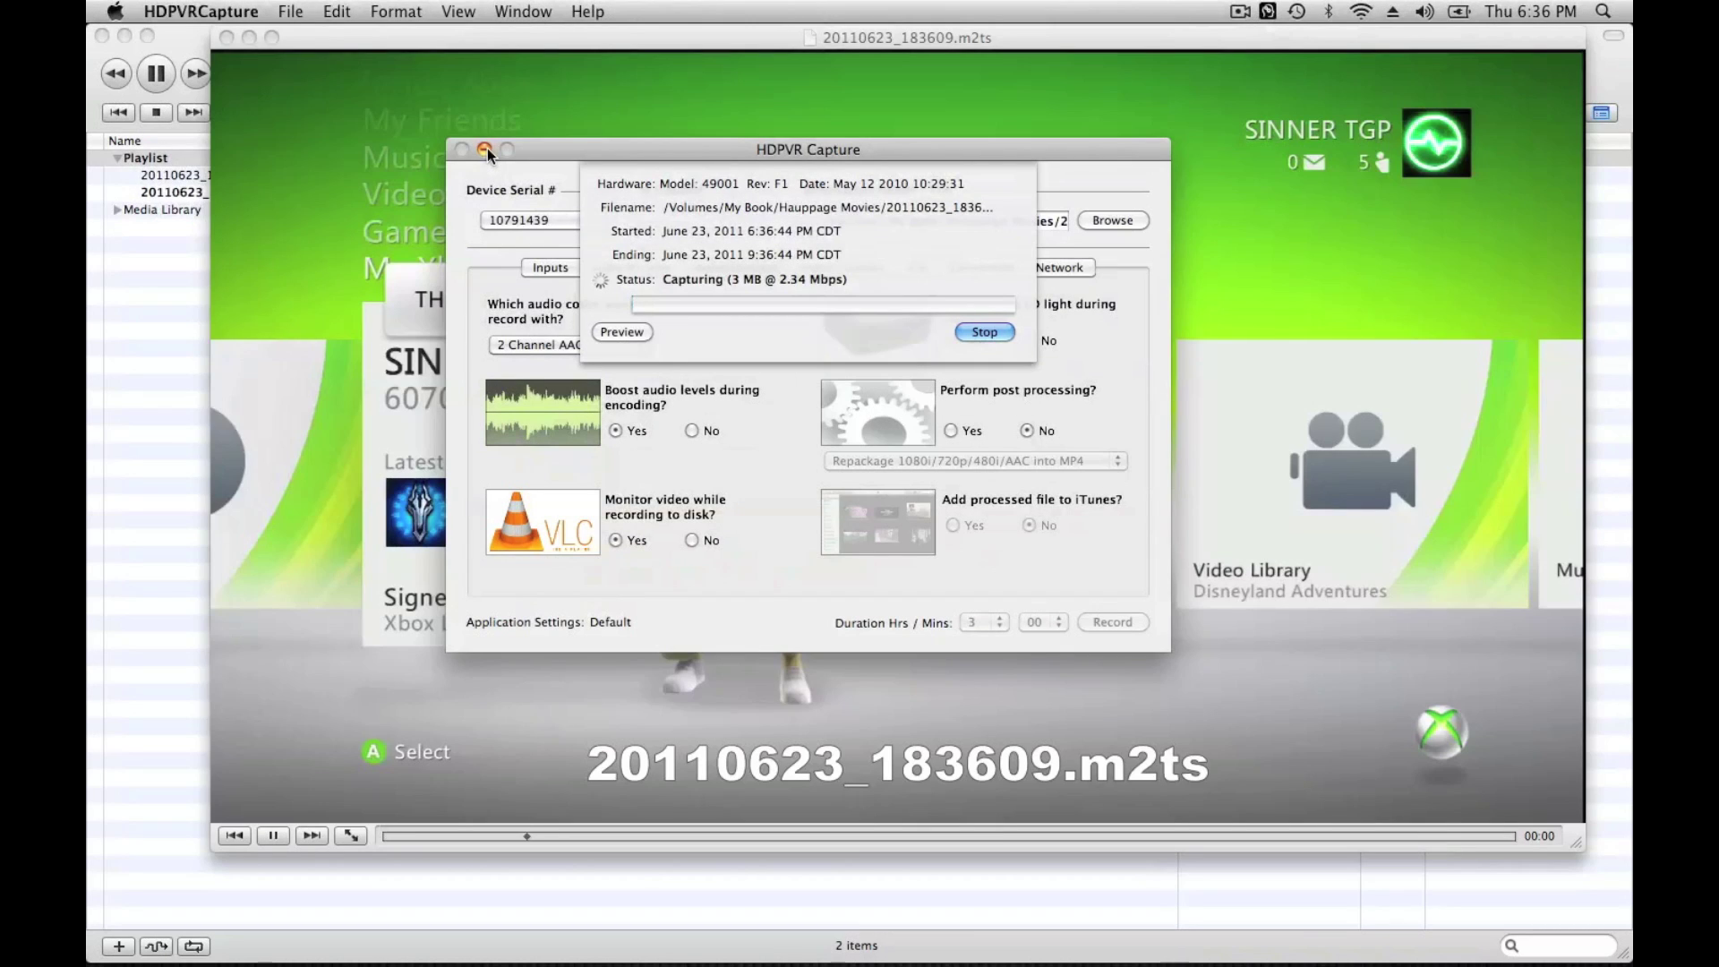
Minimize the HDPVR Capture and VLC playlist windows and move the live Xbox video window to the desktop's left edge.
{"action": "left_click", "coordinate": [486, 149]}
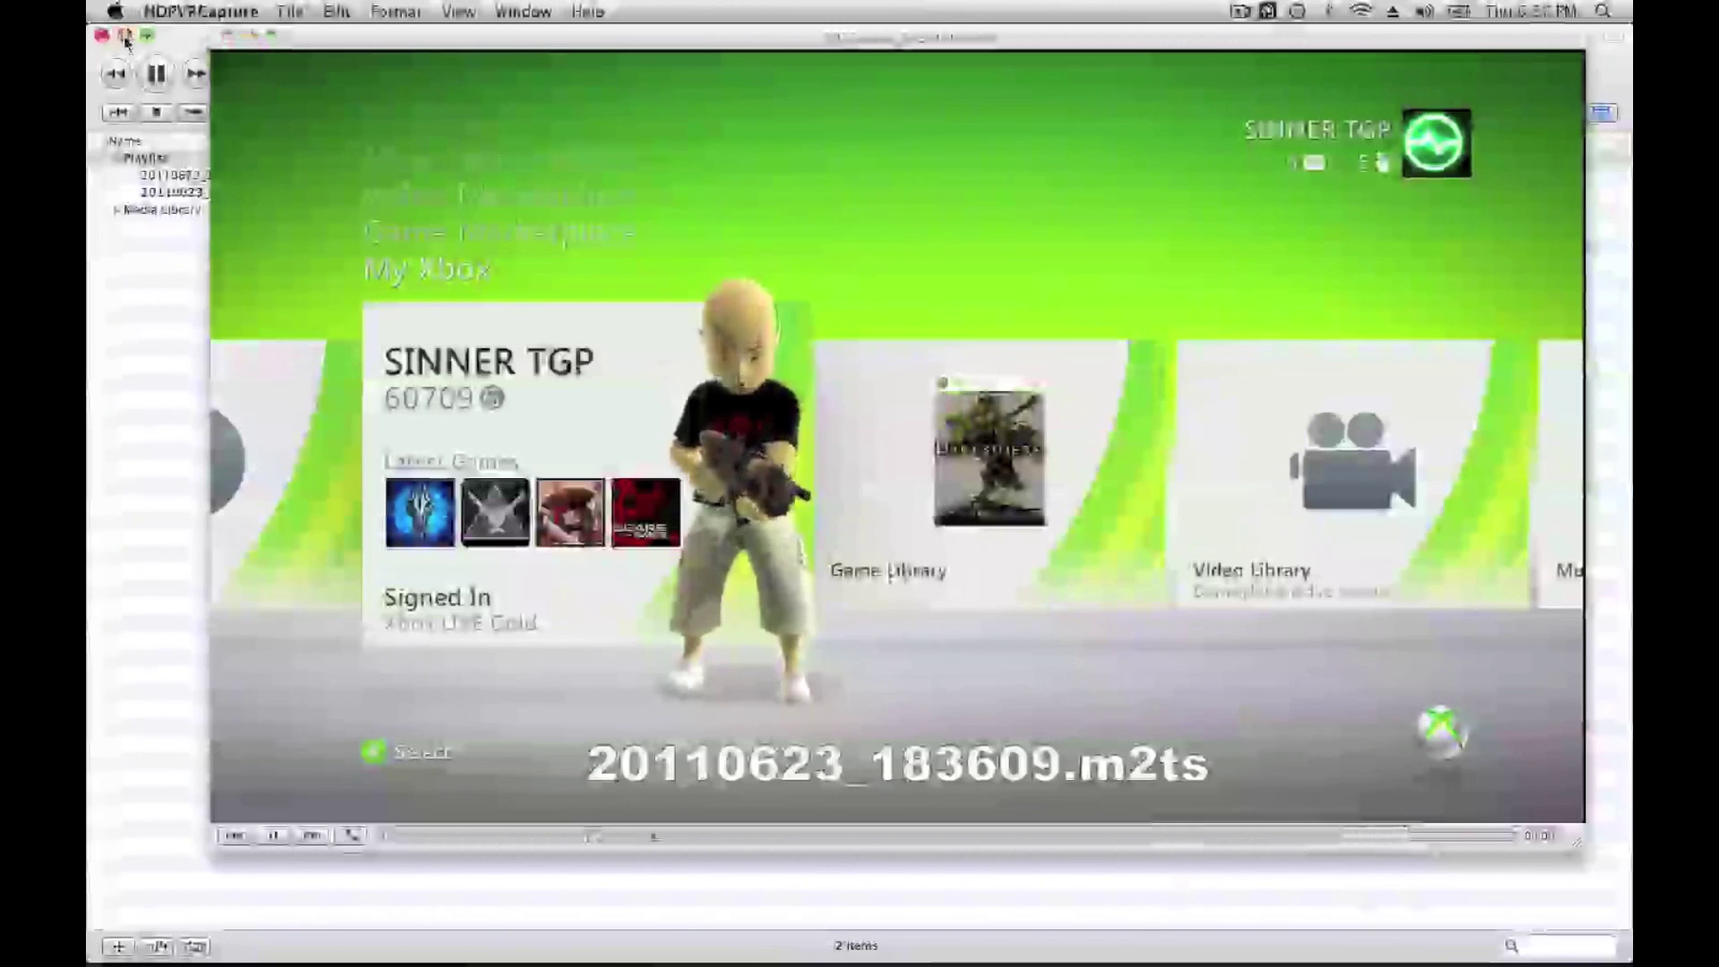
{"action": "left_click", "coordinate": [125, 35]}
{"action": "left_click", "coordinate": [337, 36]}
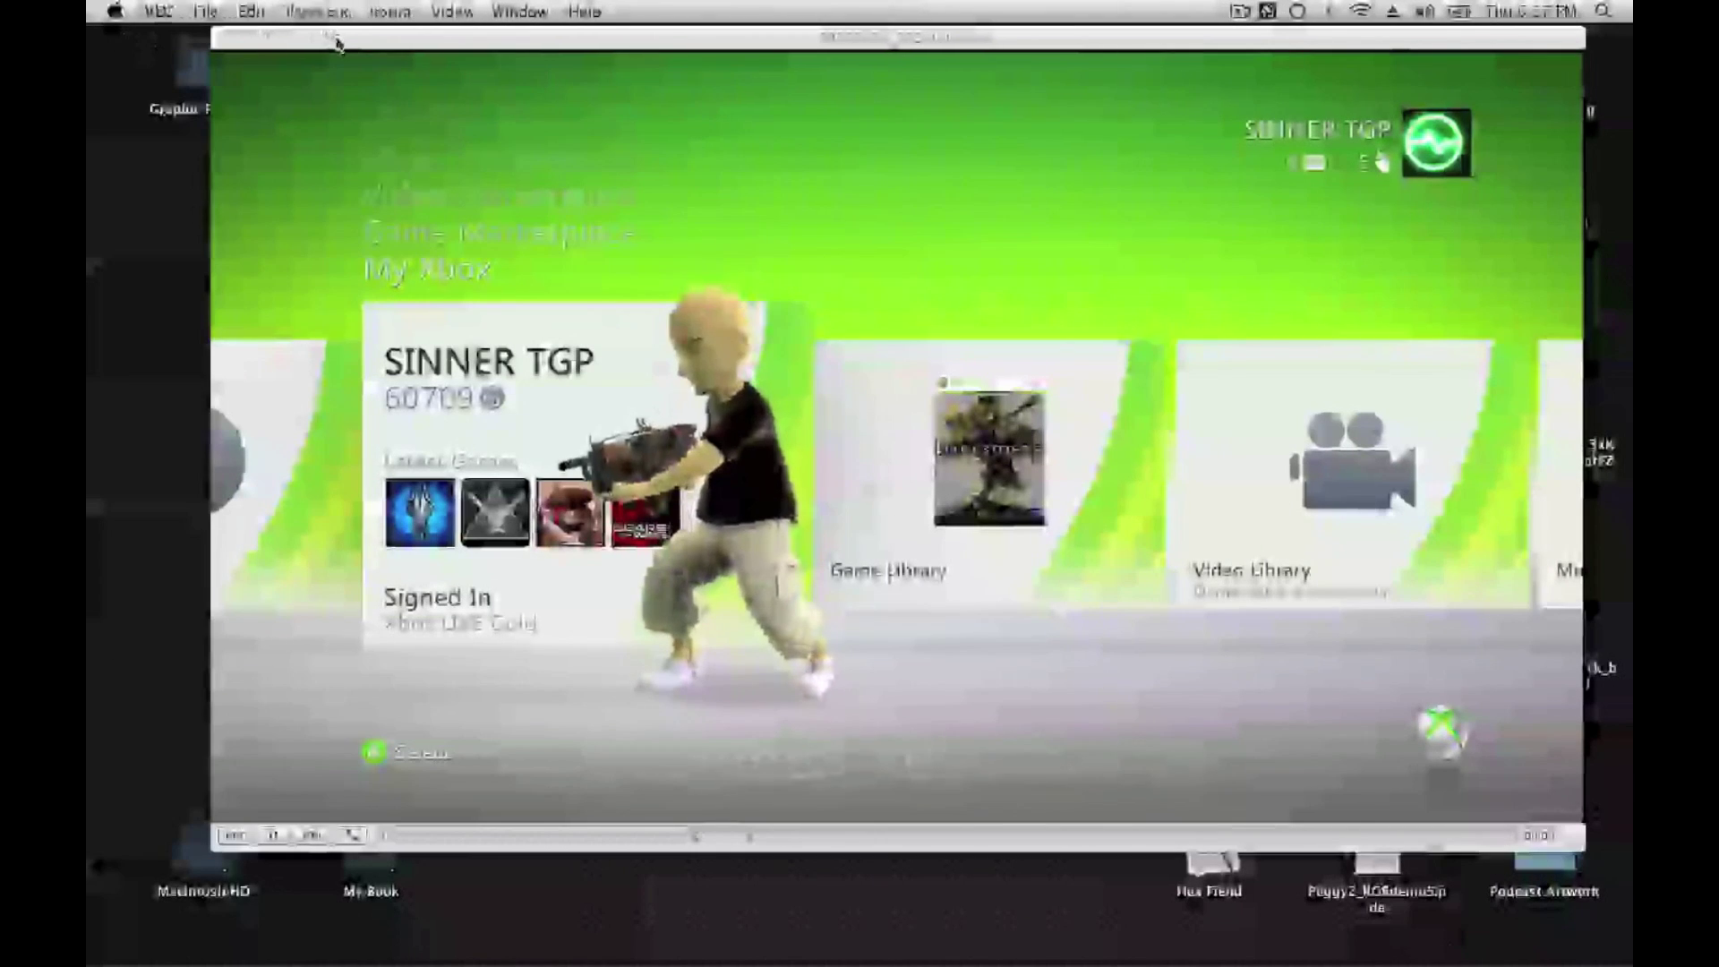
{"action": "left_click_drag", "start_coordinate": [345, 36], "coordinate": [230, 44]}
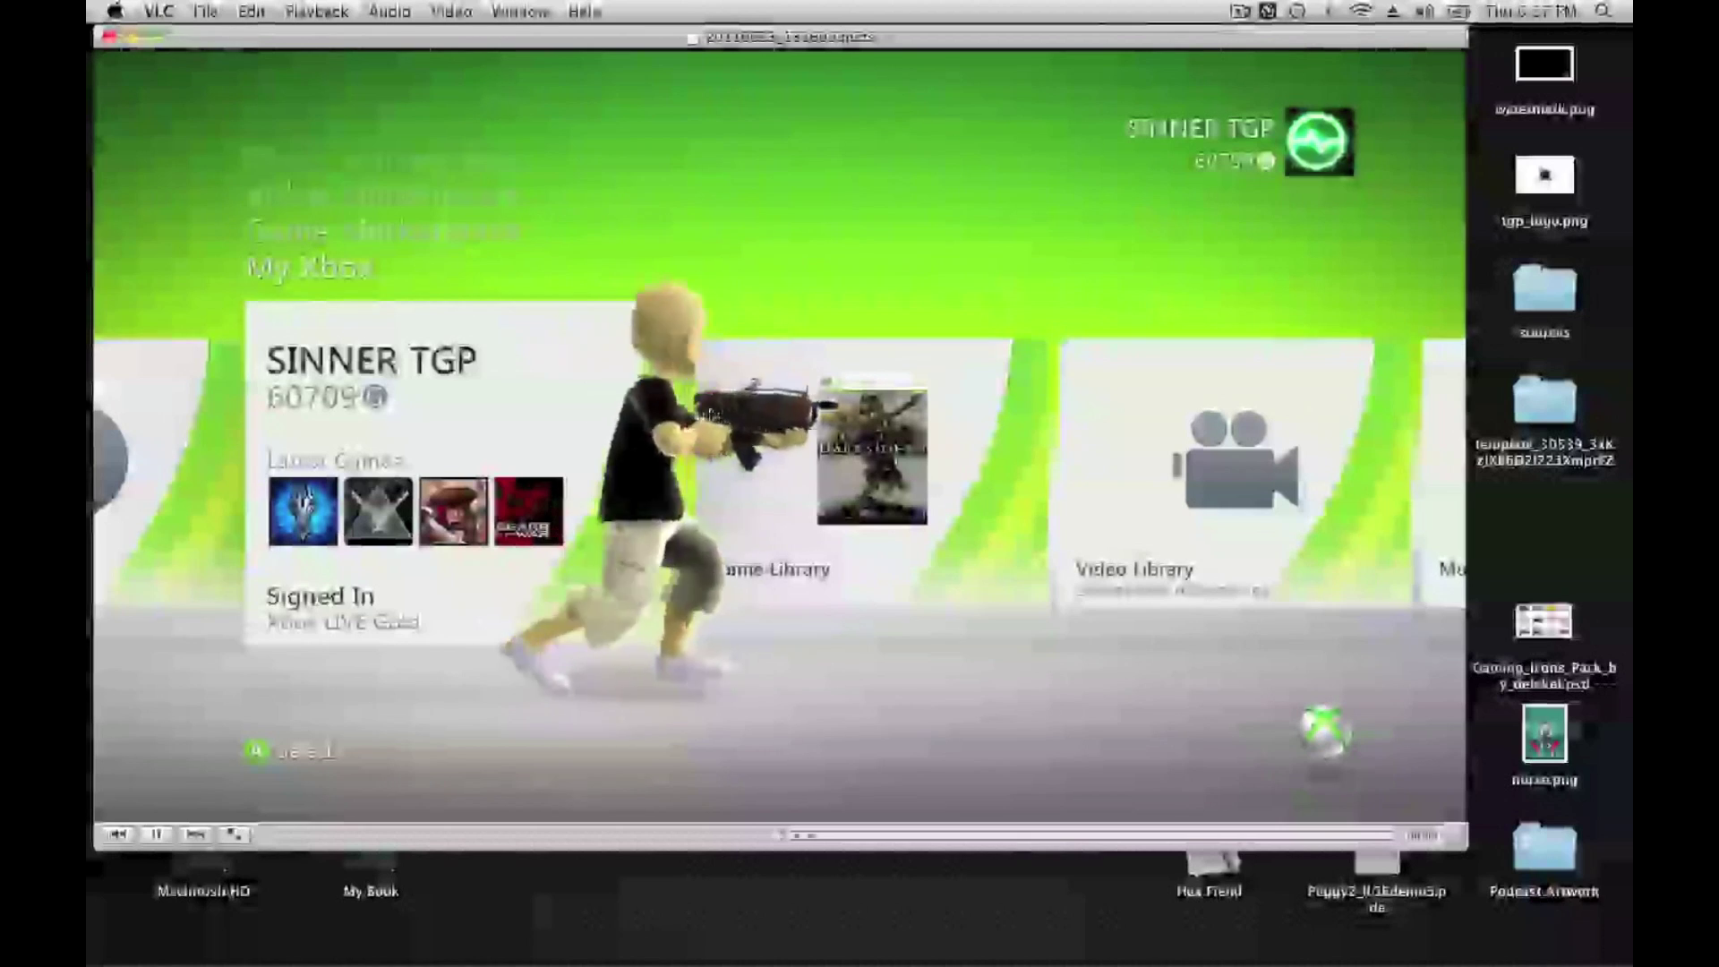
Switch to CamTwist and load the saved Hauppage setup, selecting its Text effect to show the settings.
{"action": "mouse_move", "coordinate": [1454, 940]}
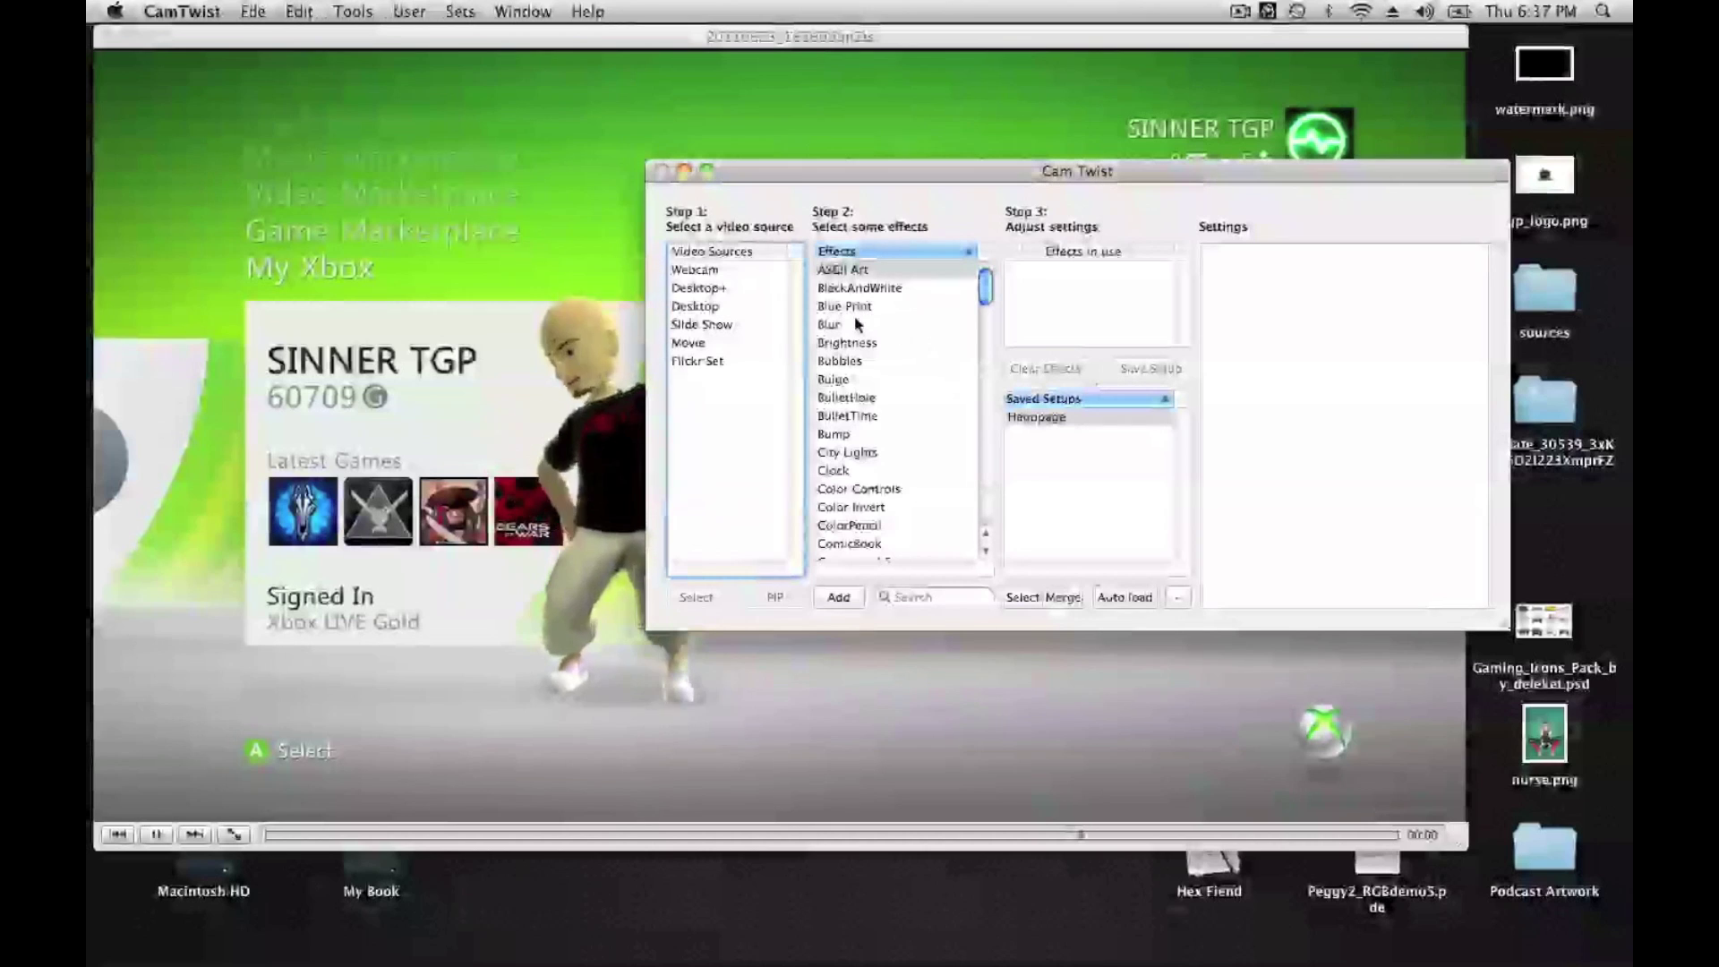
{"action": "left_click", "coordinate": [698, 288]}
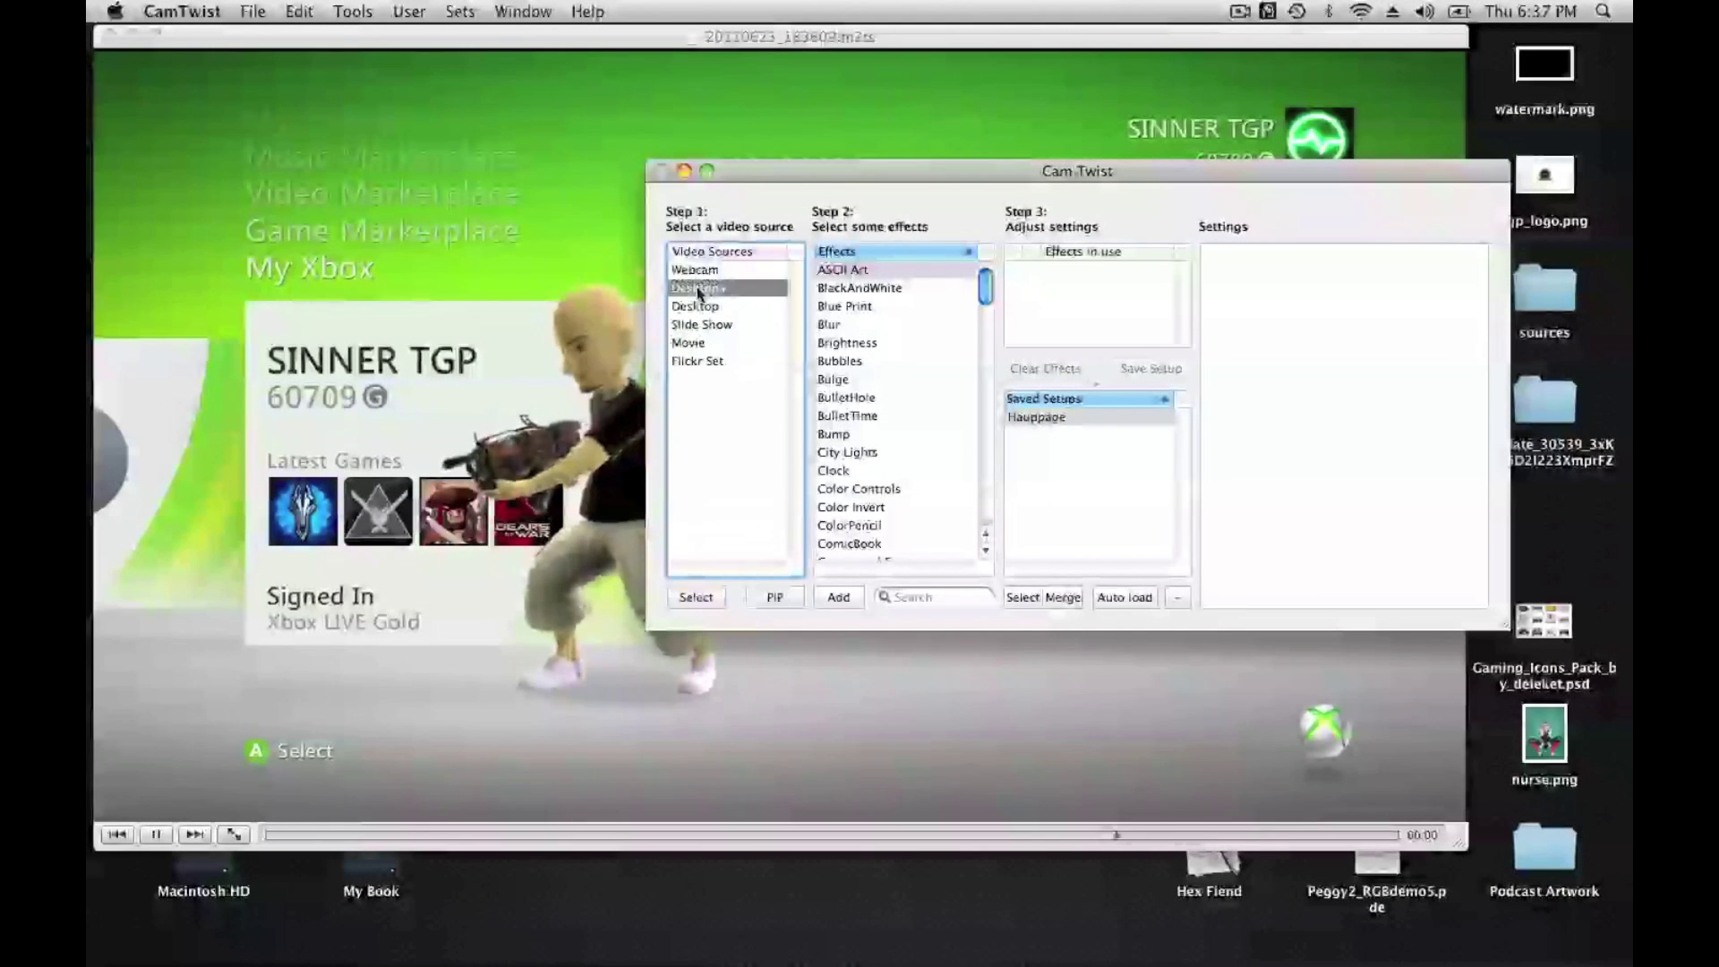
{"action": "left_click", "coordinate": [1044, 418]}
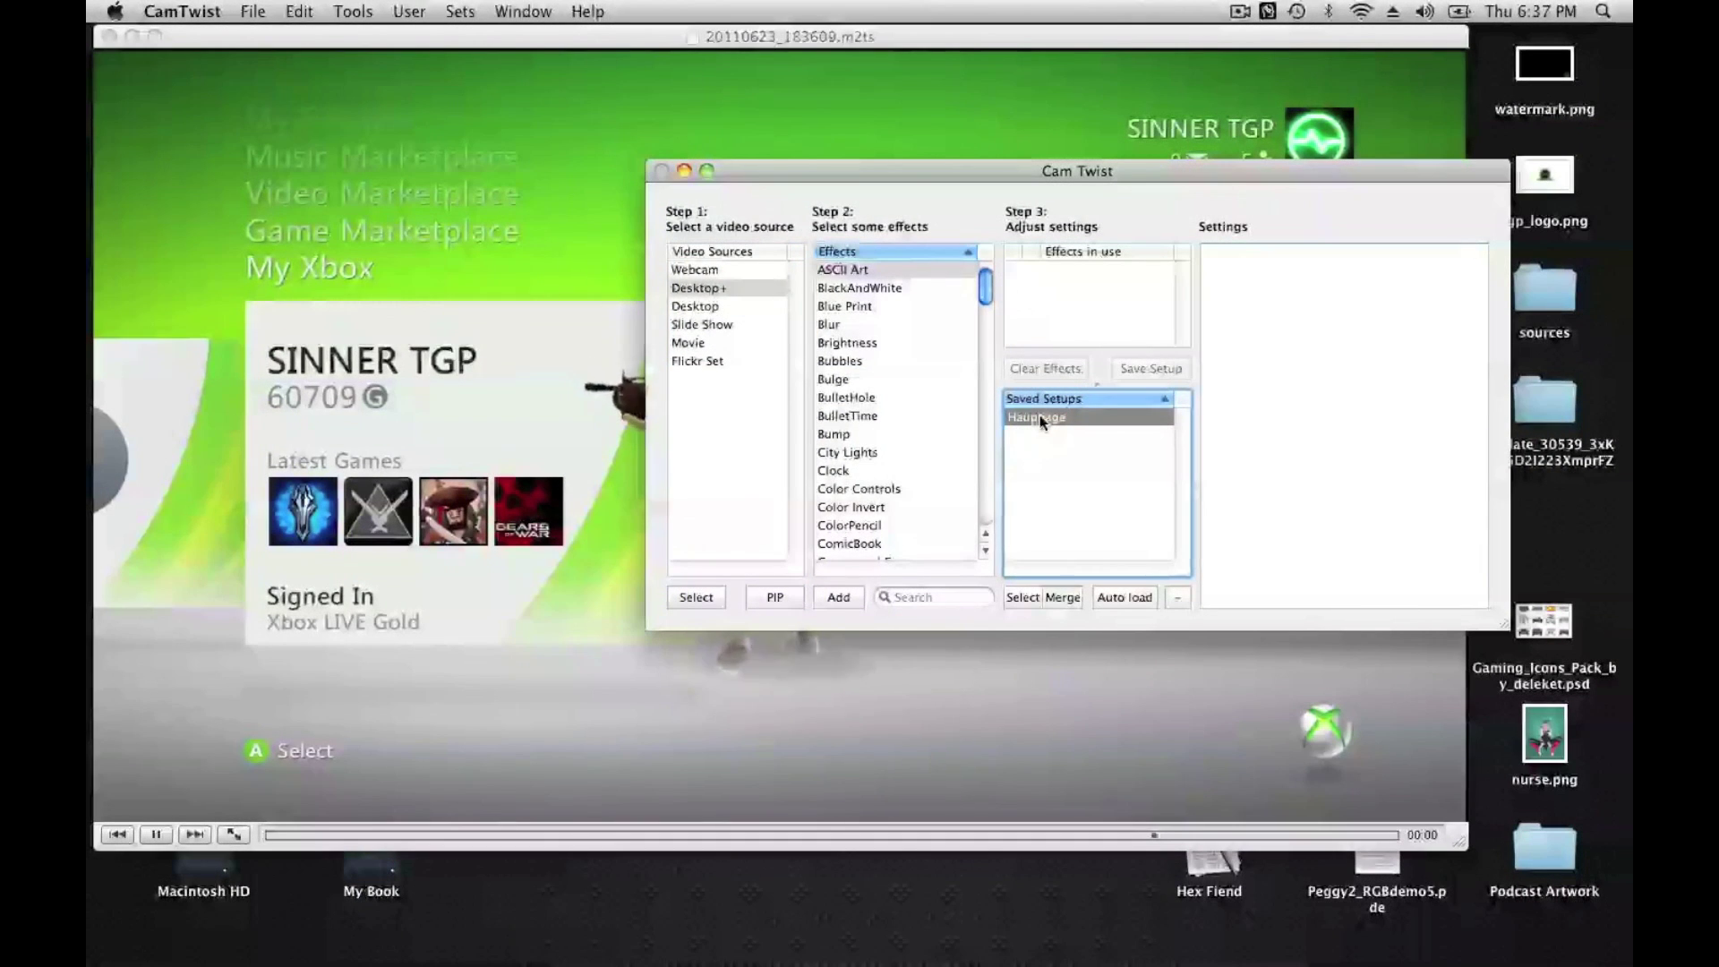
{"action": "double_click", "coordinate": [1039, 416]}
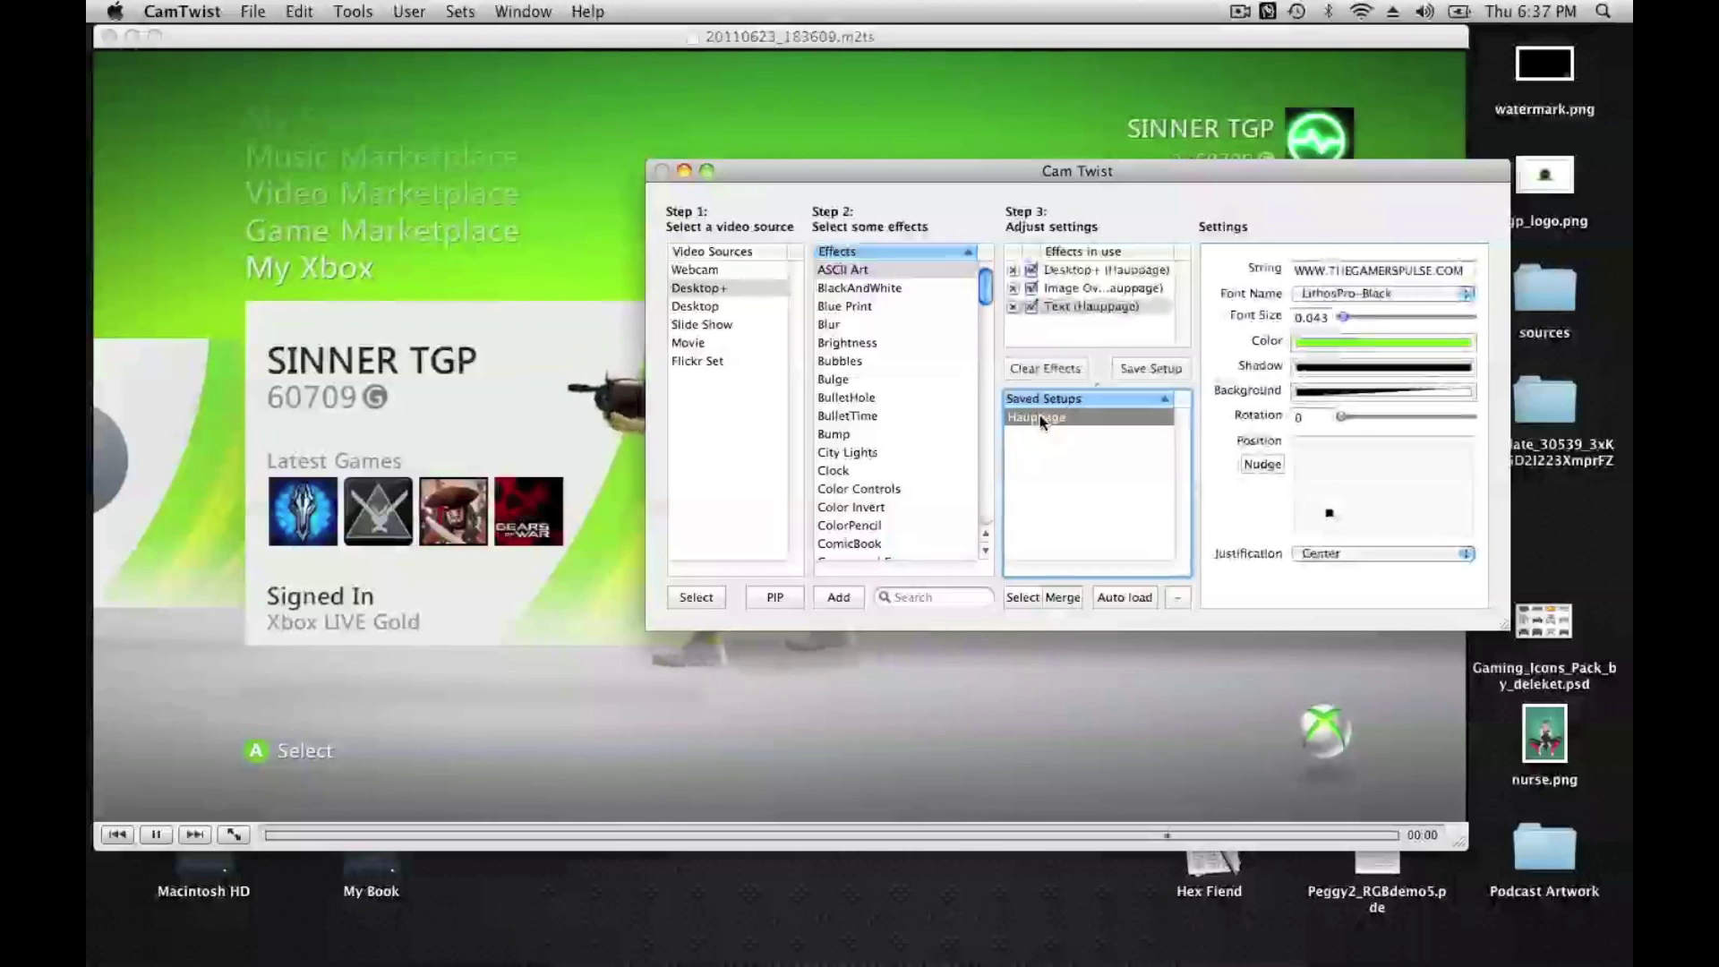
{"action": "left_click", "coordinate": [1086, 307]}
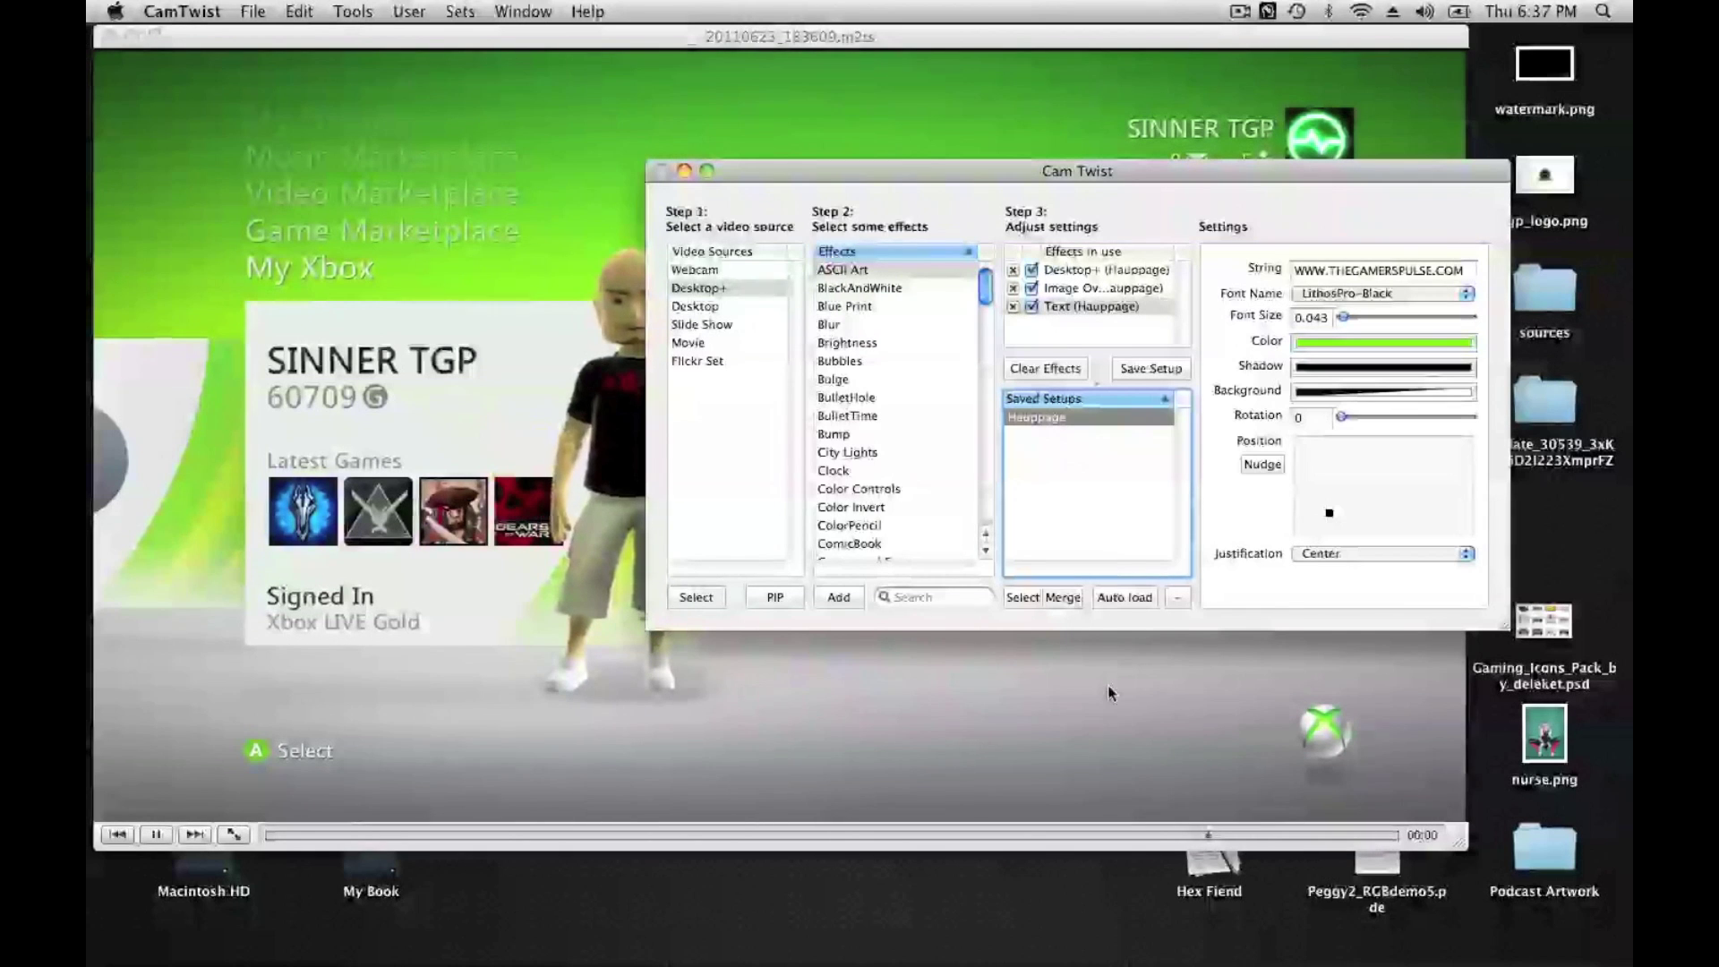
Switch to Flash Media Live Encoder and enlarge its window to show the full input and output previews.
{"action": "mouse_move", "coordinate": [1066, 931]}
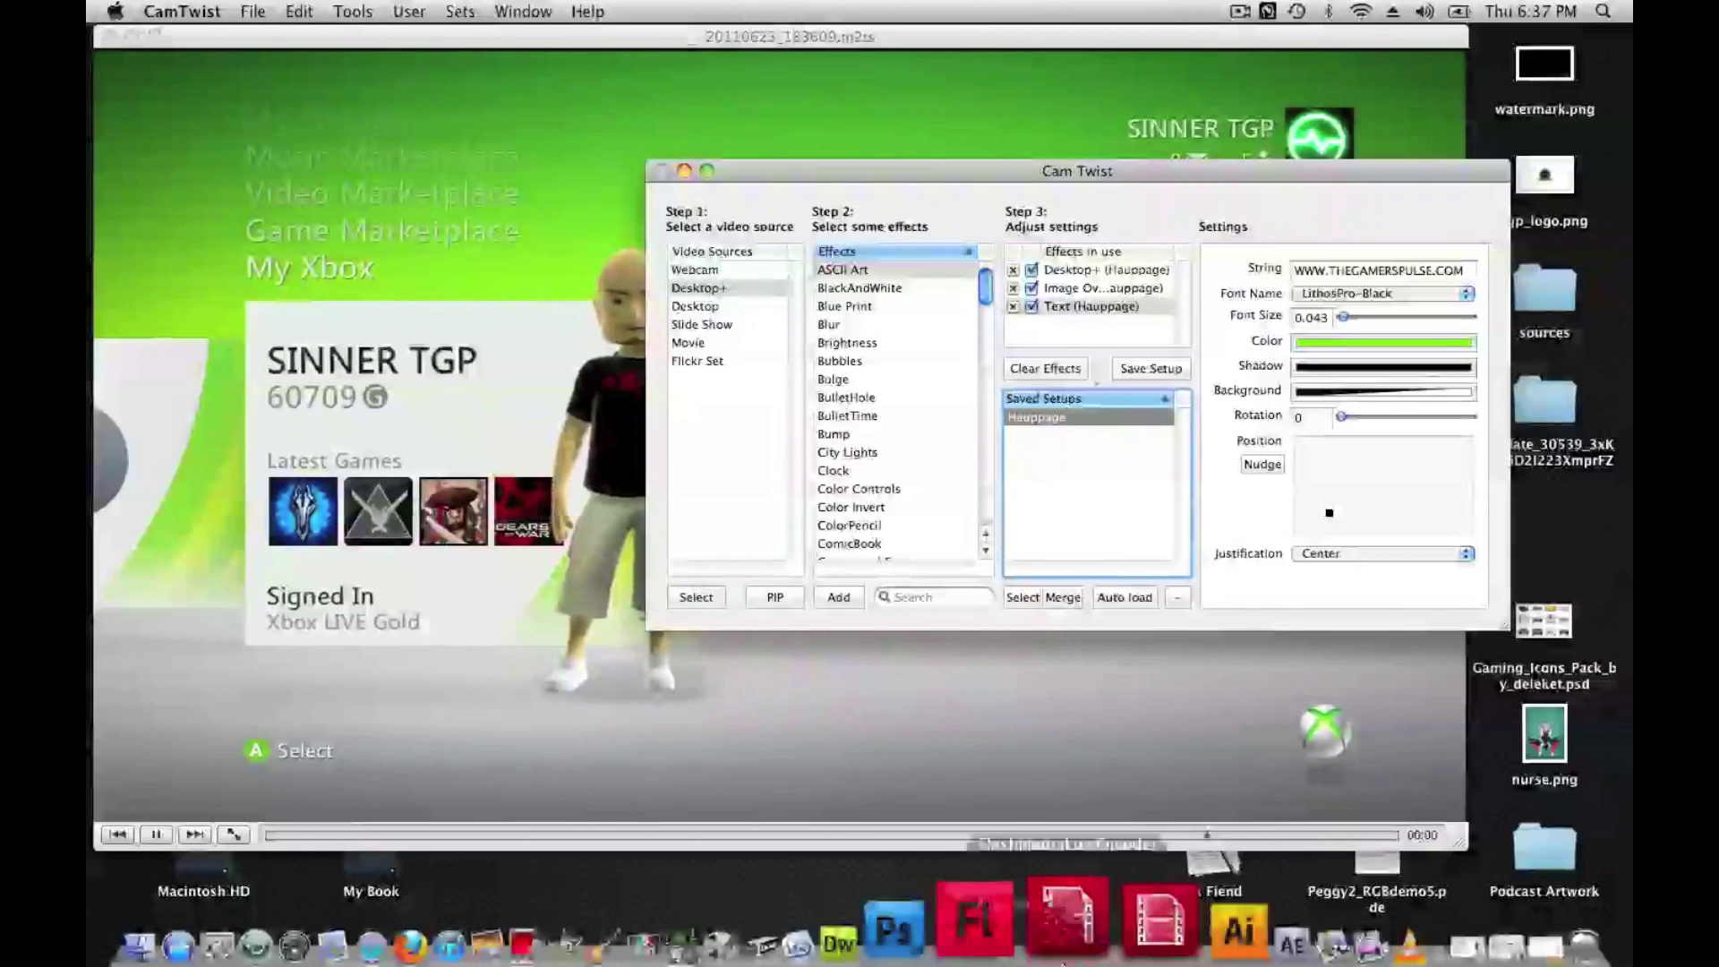
{"action": "left_click", "coordinate": [1065, 920]}
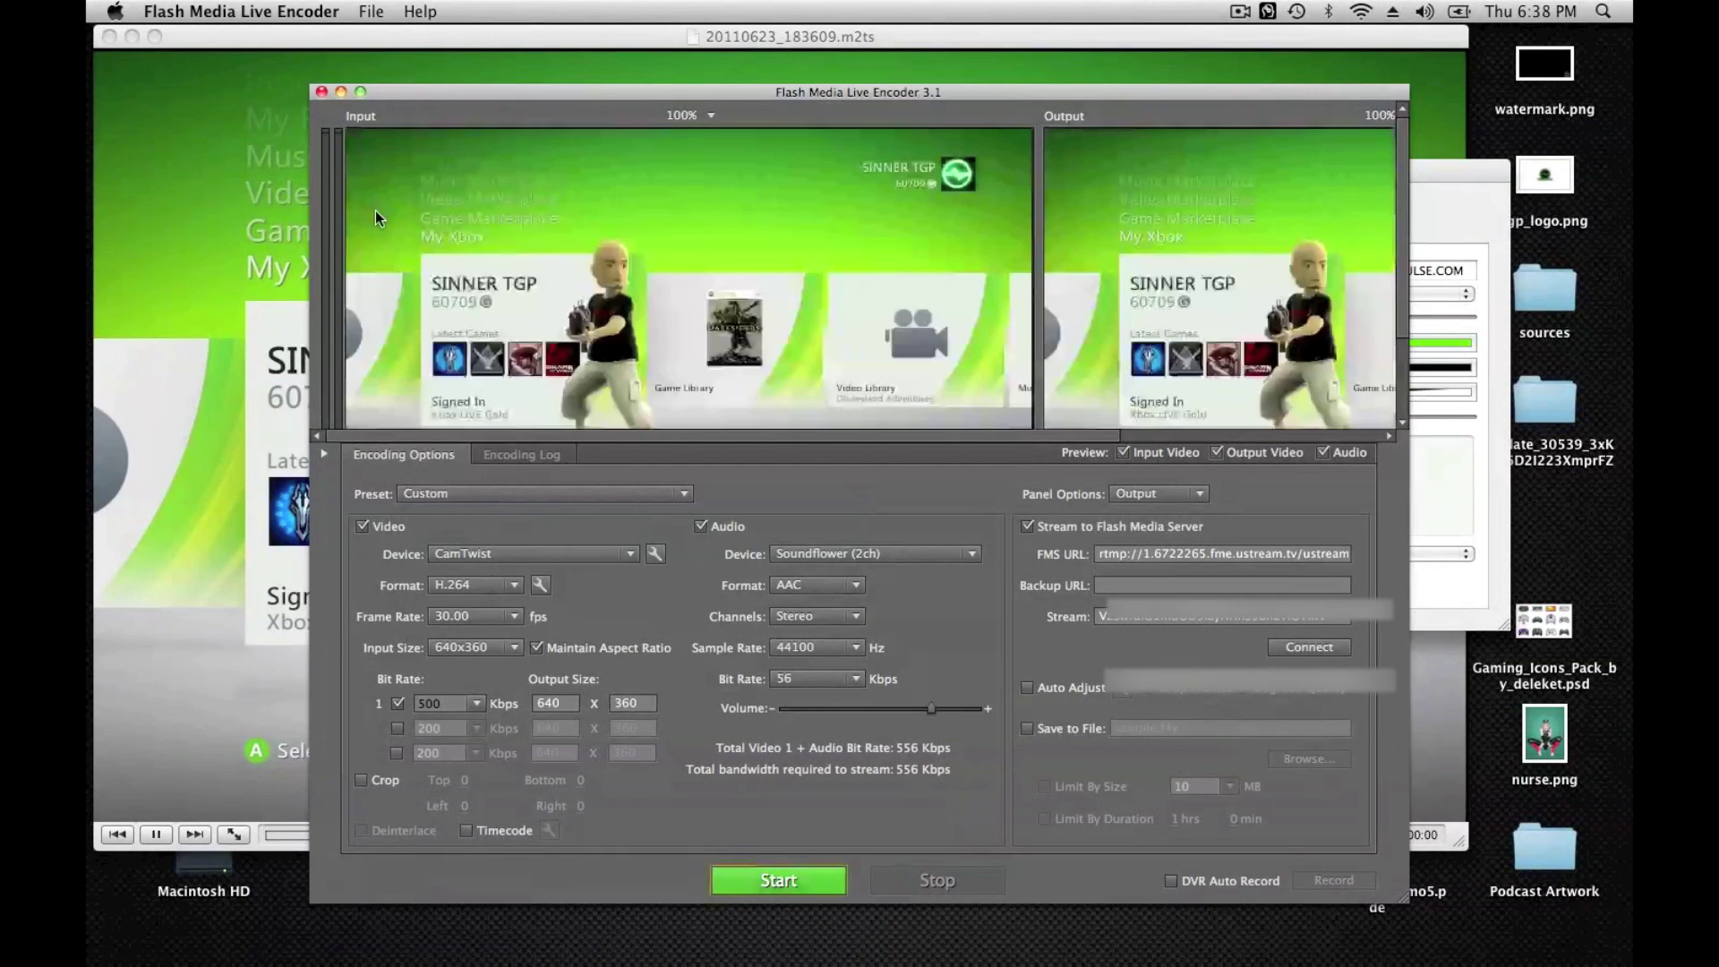
{"action": "left_click", "coordinate": [361, 92]}
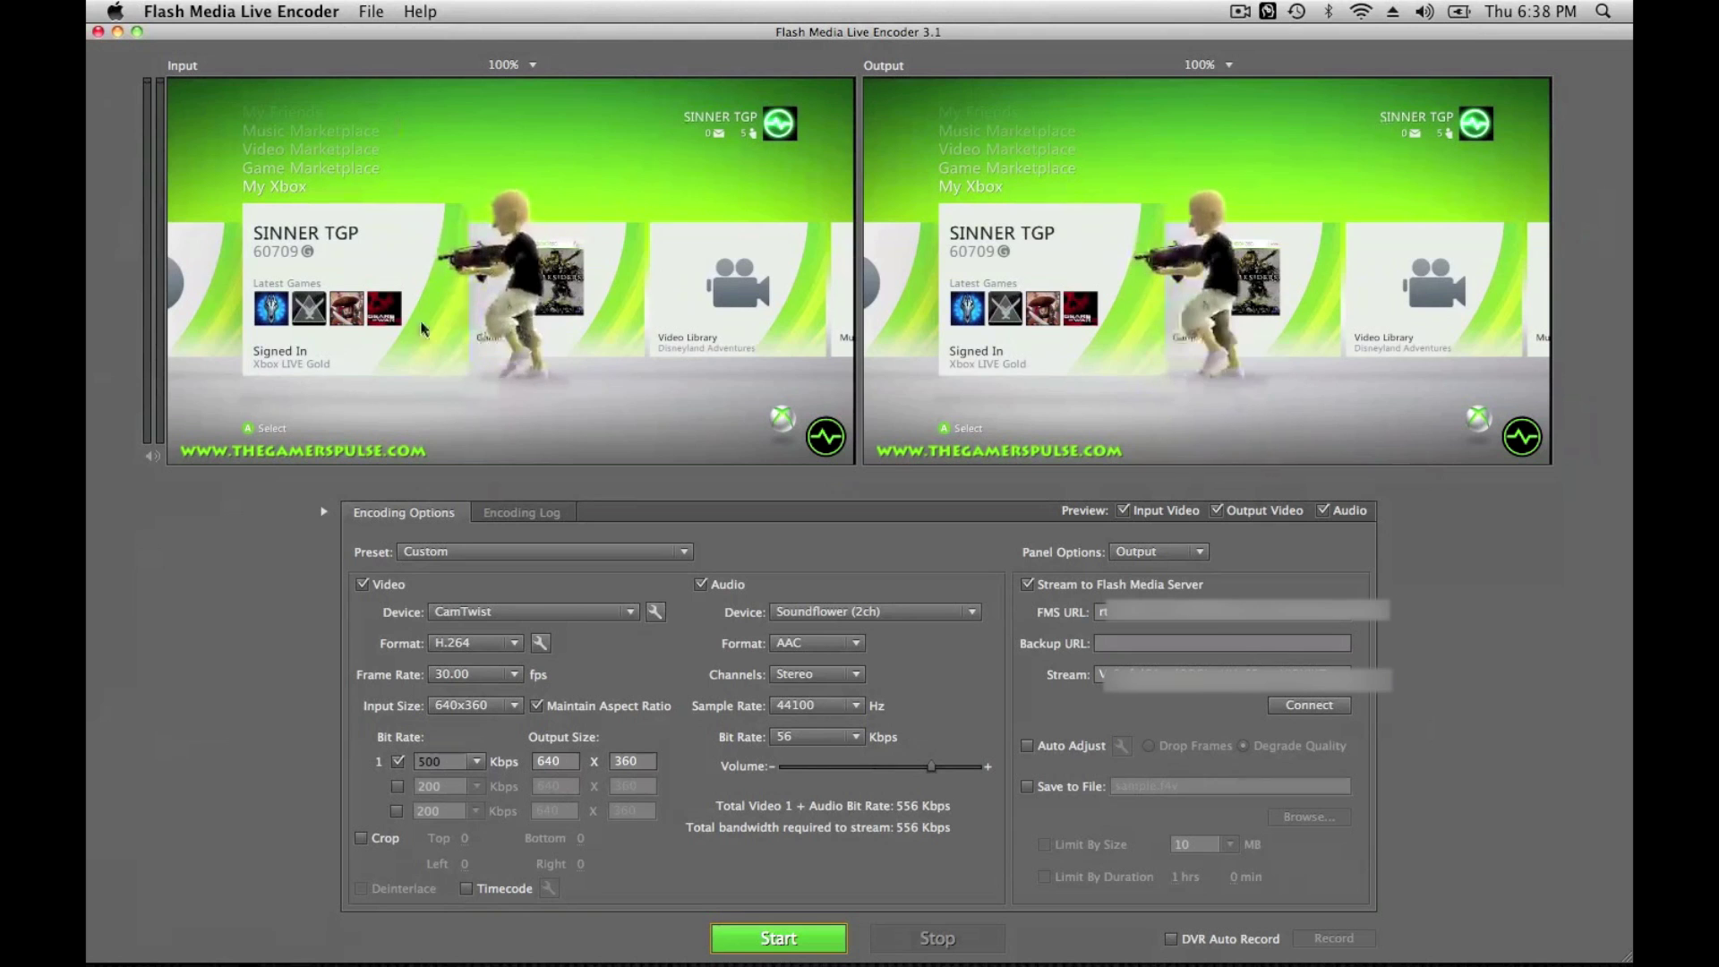